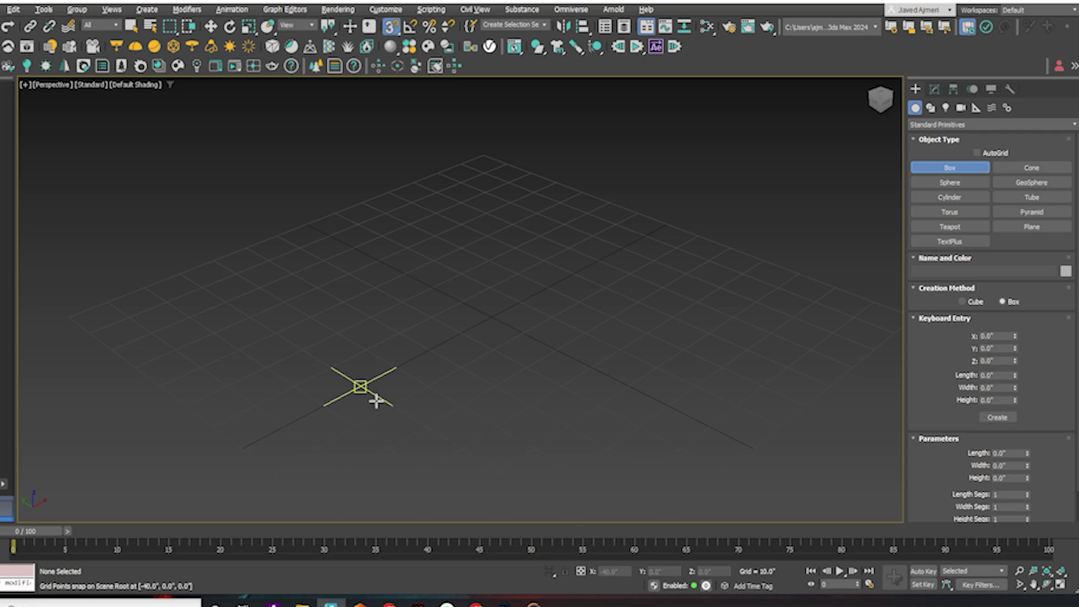
Create a box 20" long, 20" wide and 20" high, snapped to the grid around the origin.
alt+middle_drag(375, 400, 347, 410)
drag(427, 307, 545, 334)
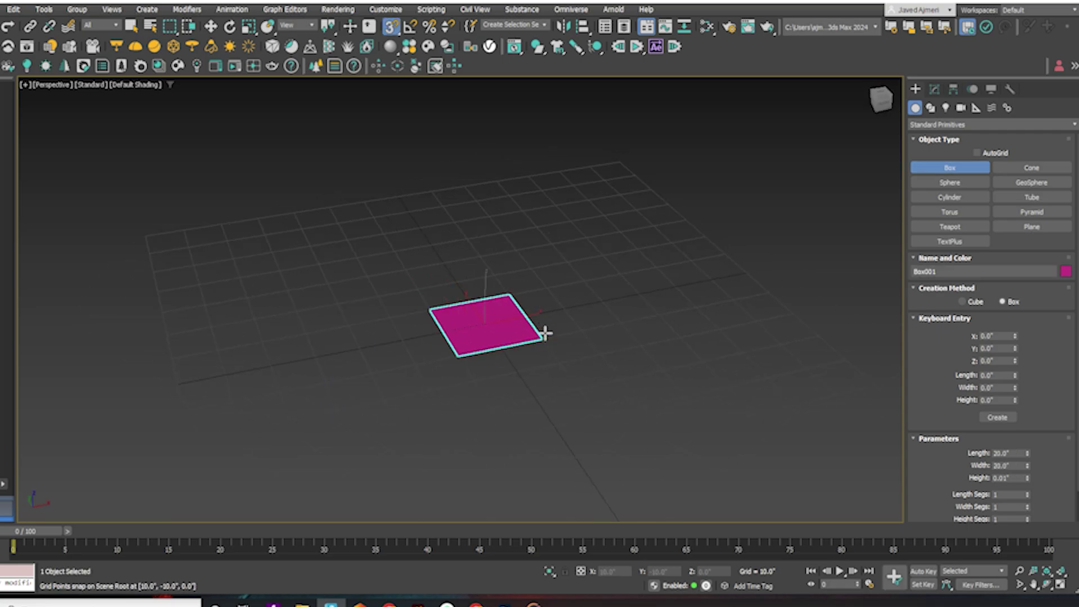
click(579, 253)
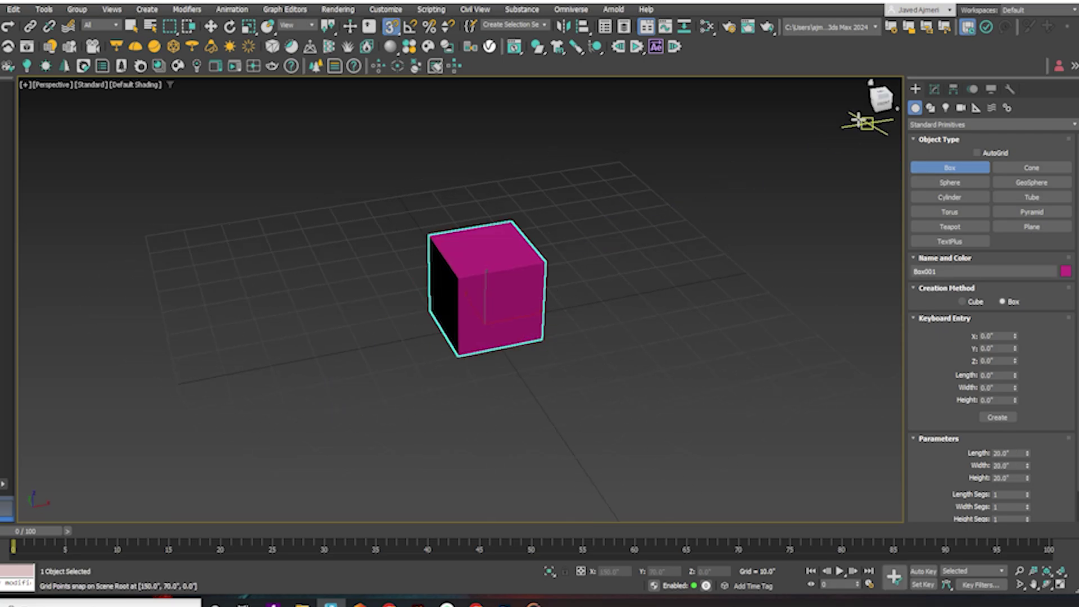
Display edged faces and set the box's length, width and height segments to 6 each.
click(935, 90)
key(F4)
scroll(576, 315, up, 5)
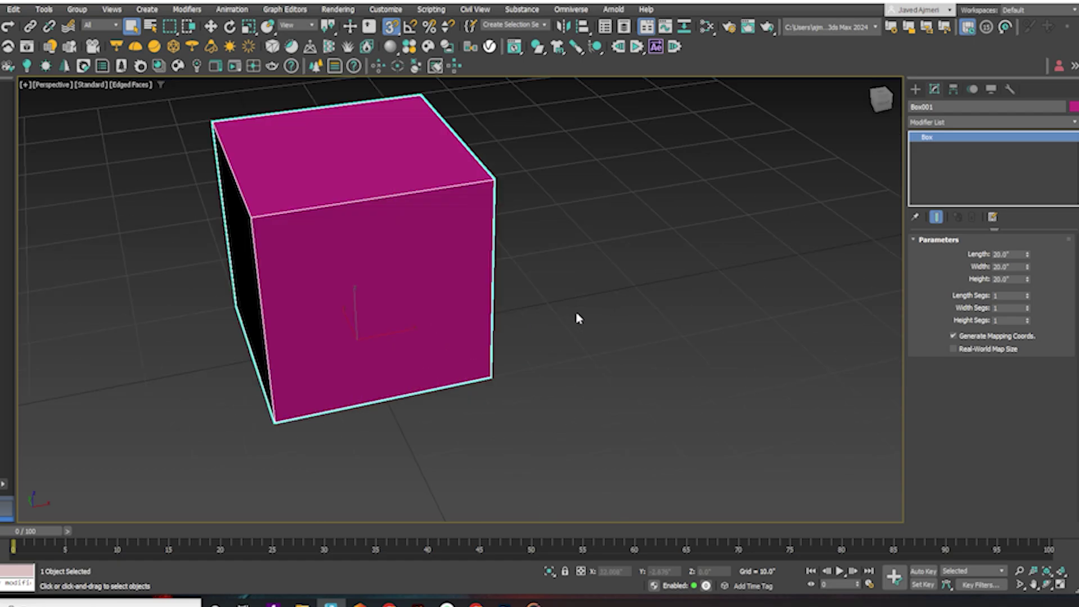
middle_drag(576, 315, 643, 350)
scroll(671, 362, down, 4)
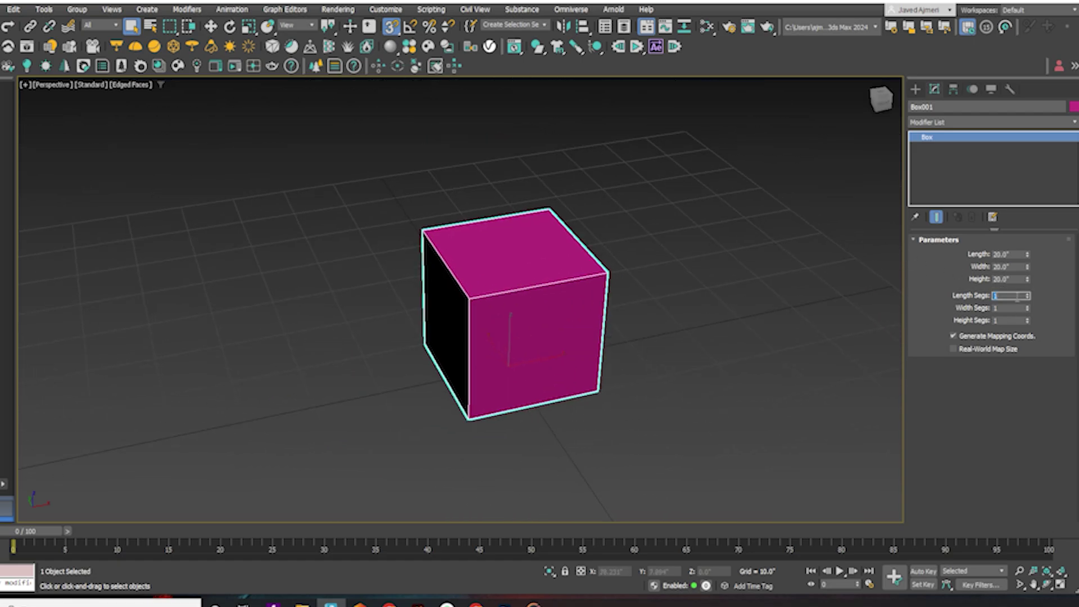
text(6)
key(Tab)
text(6)
key(Tab)
text(6)
key(Return)
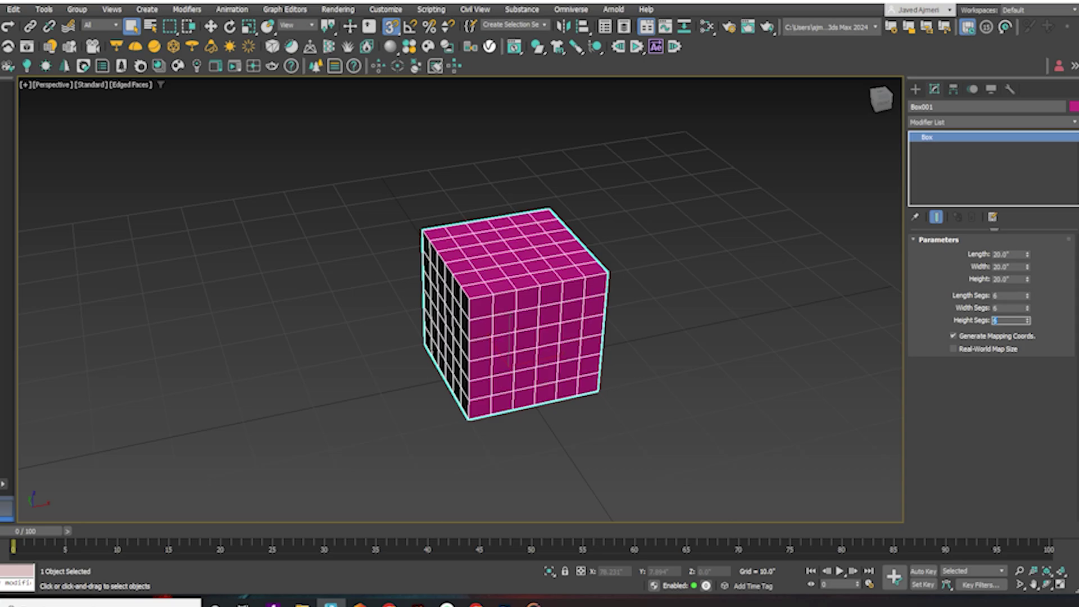
Apply a Spherify modifier to the box and add an Edit Poly modifier above it.
click(978, 125)
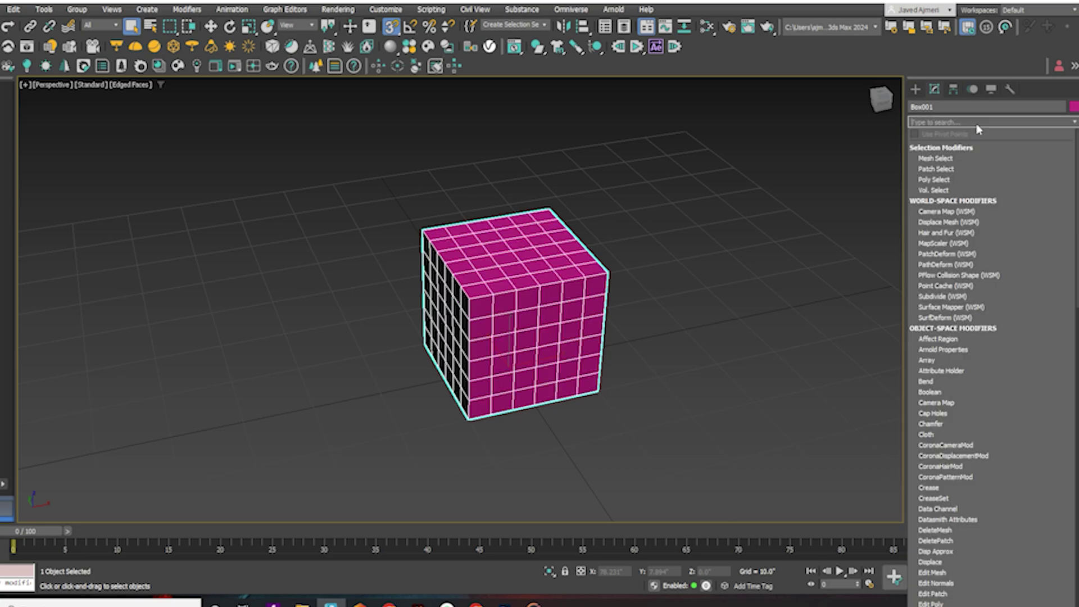
text(sp)
key(Return)
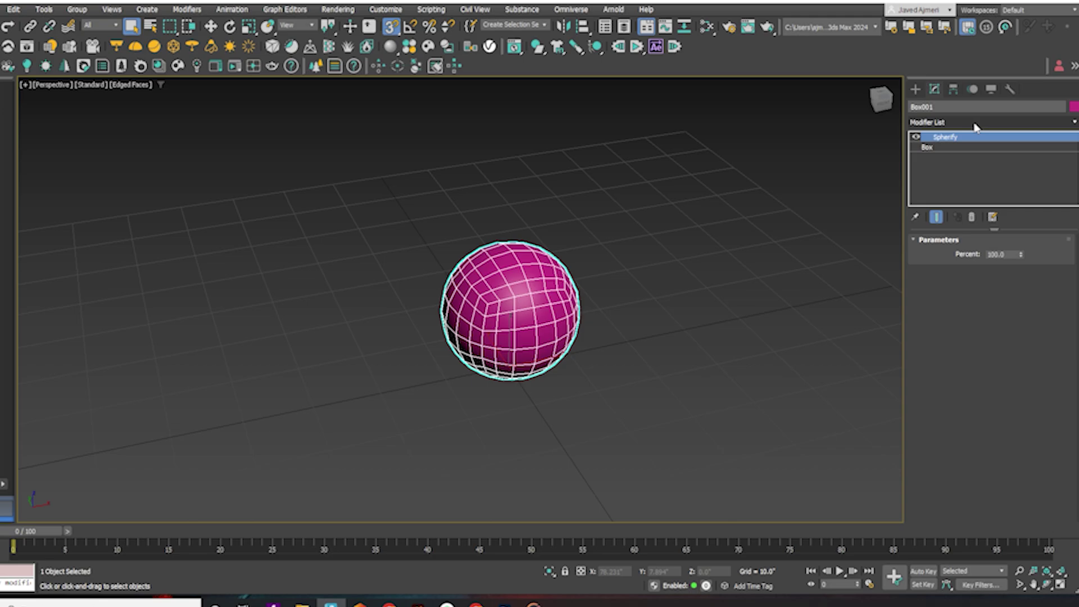
click(962, 123)
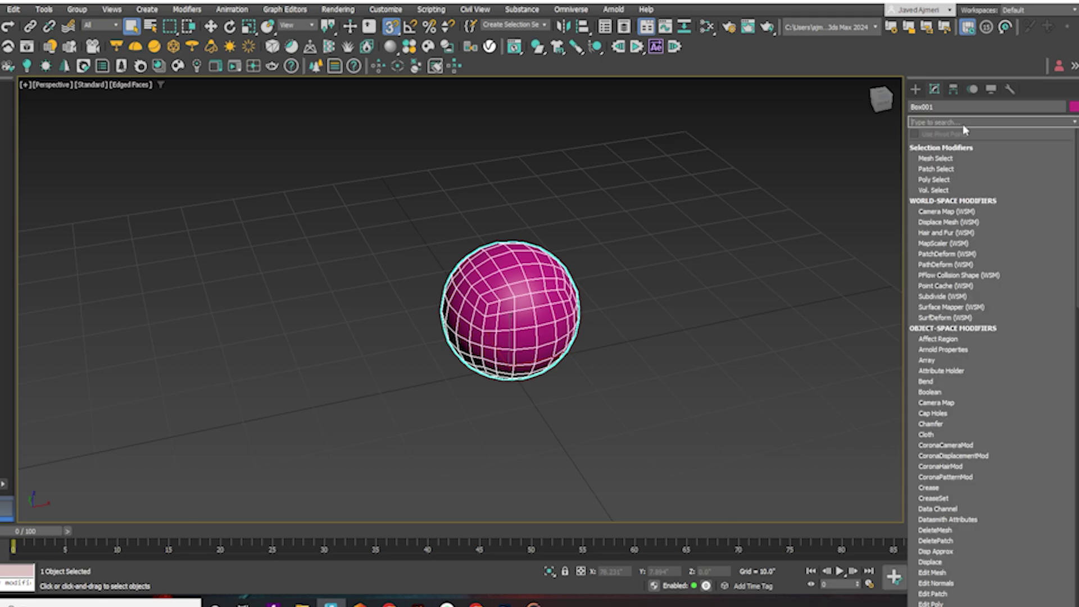
text(ed)
click(945, 179)
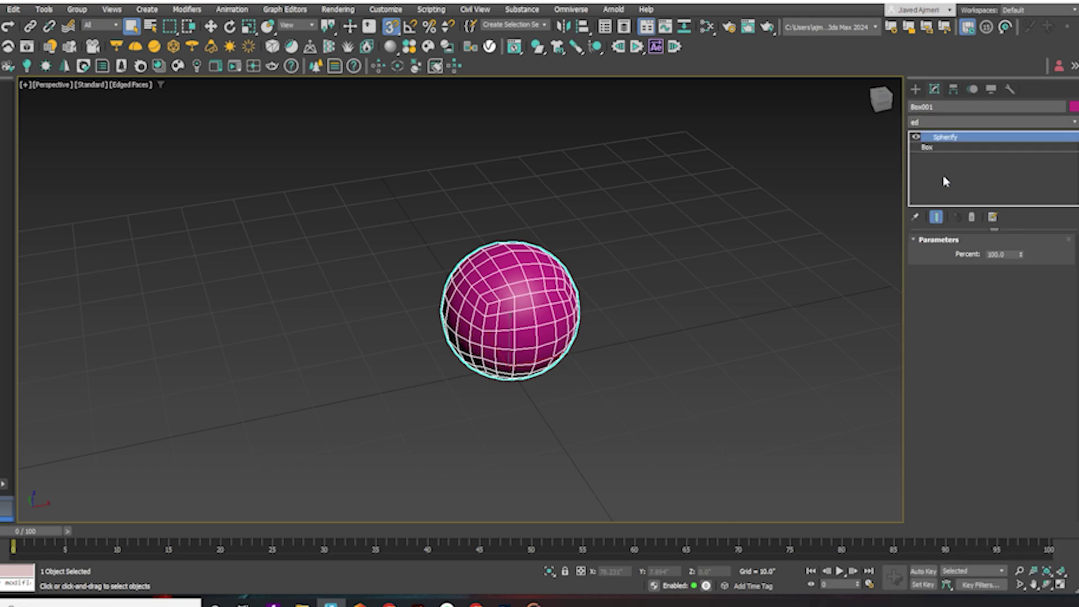
Using the Front and Left views, isolate one upper eighth of the sphere's polygons and delete all the others.
key(f)
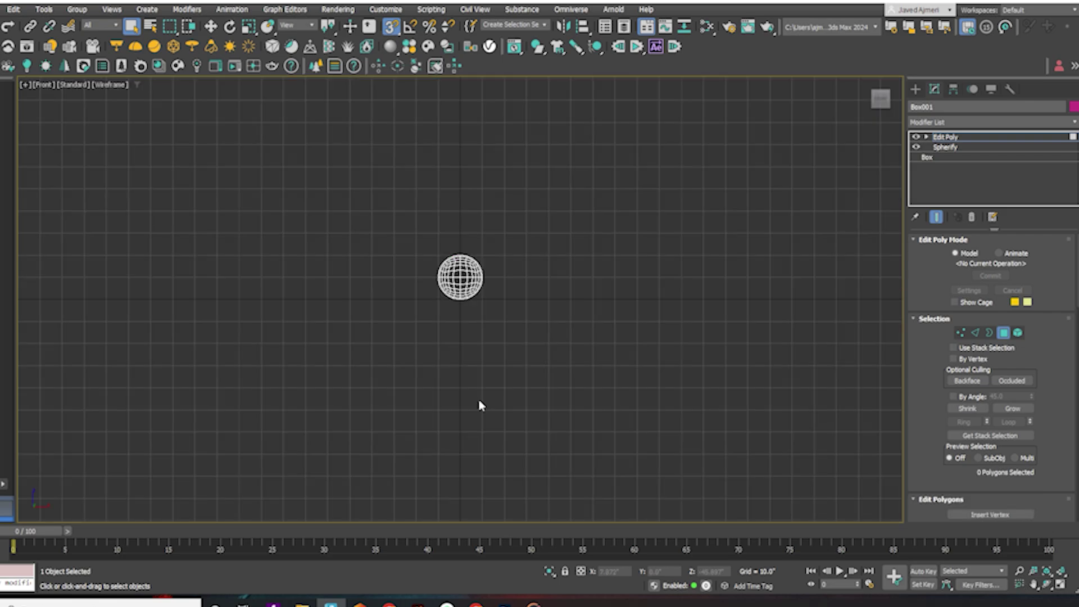
scroll(428, 269, up, 6)
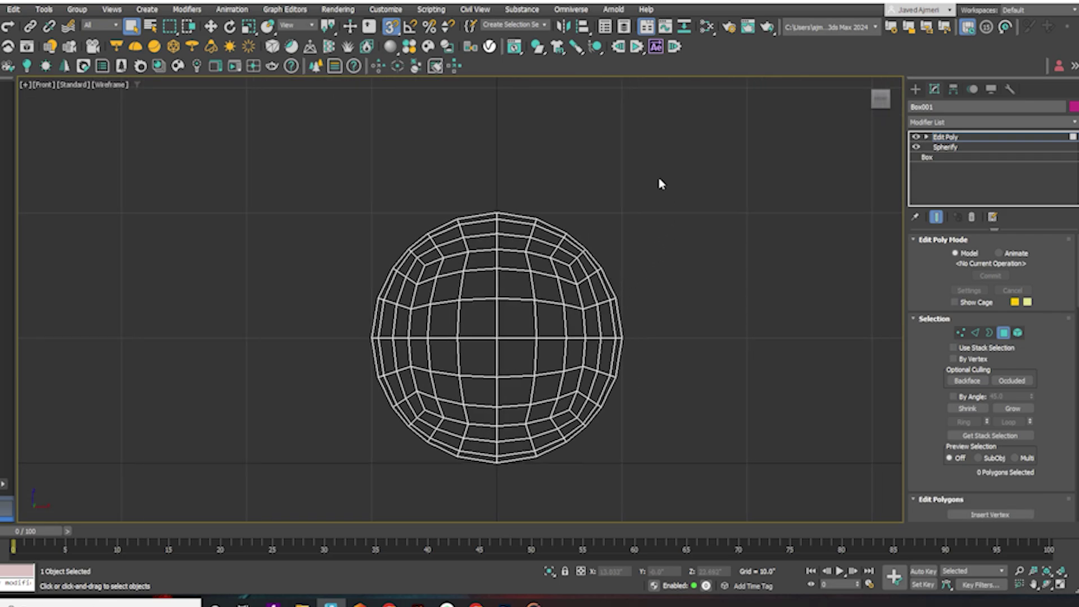
drag(514, 315, 514, 315)
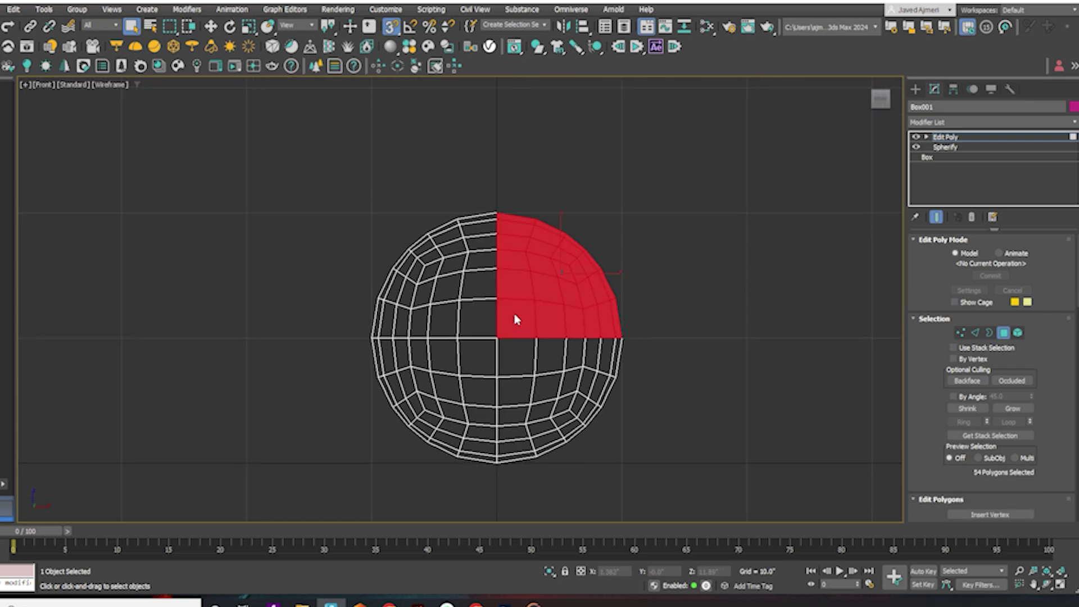
key(l)
scroll(502, 310, up, 7)
middle_drag(415, 305, 497, 395)
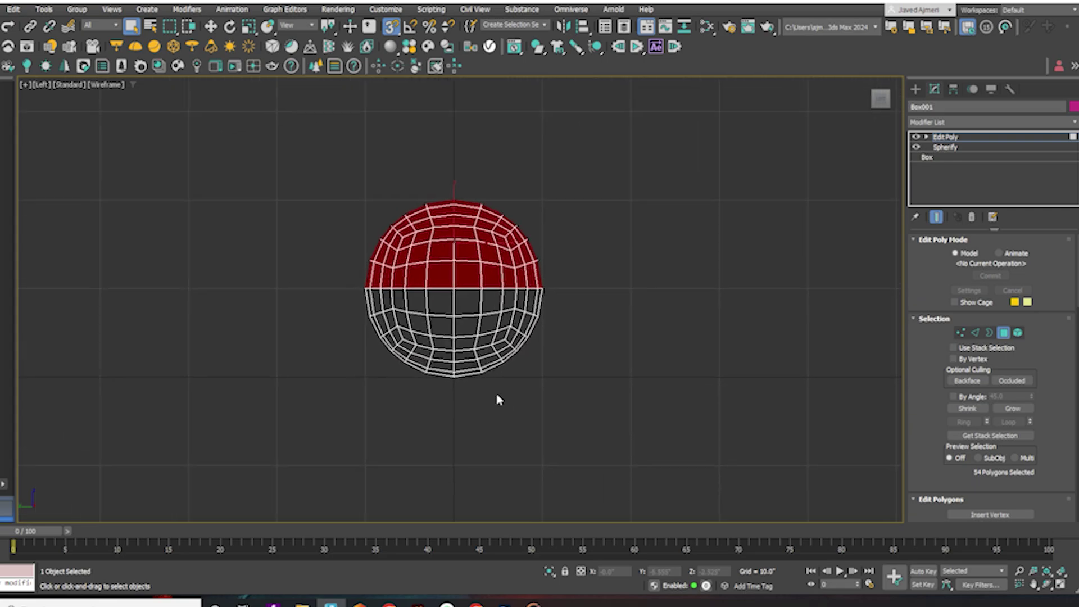
alt+drag(426, 381, 426, 381)
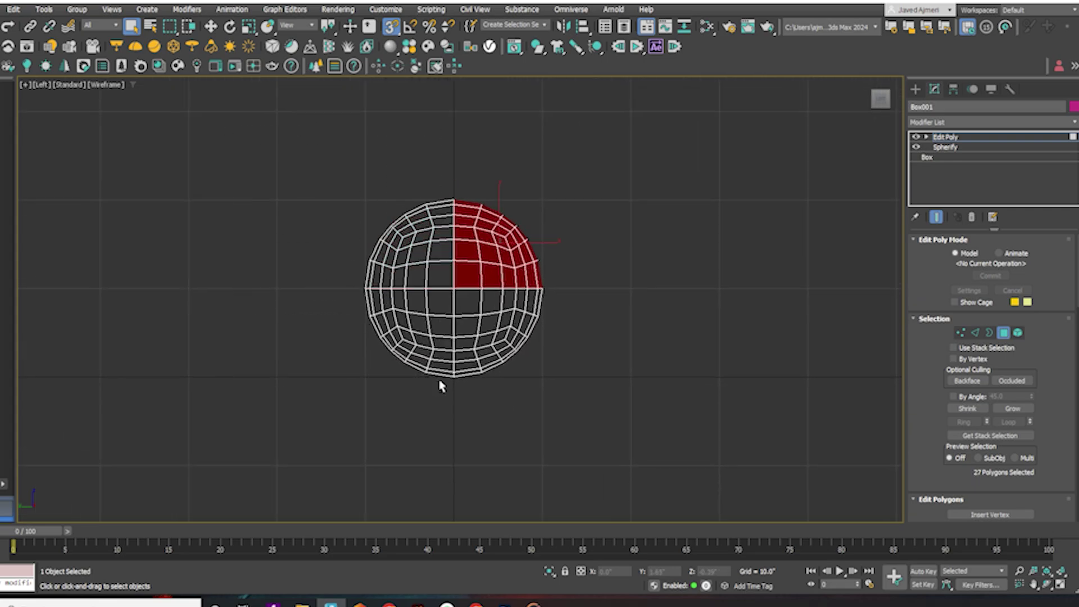
key(p)
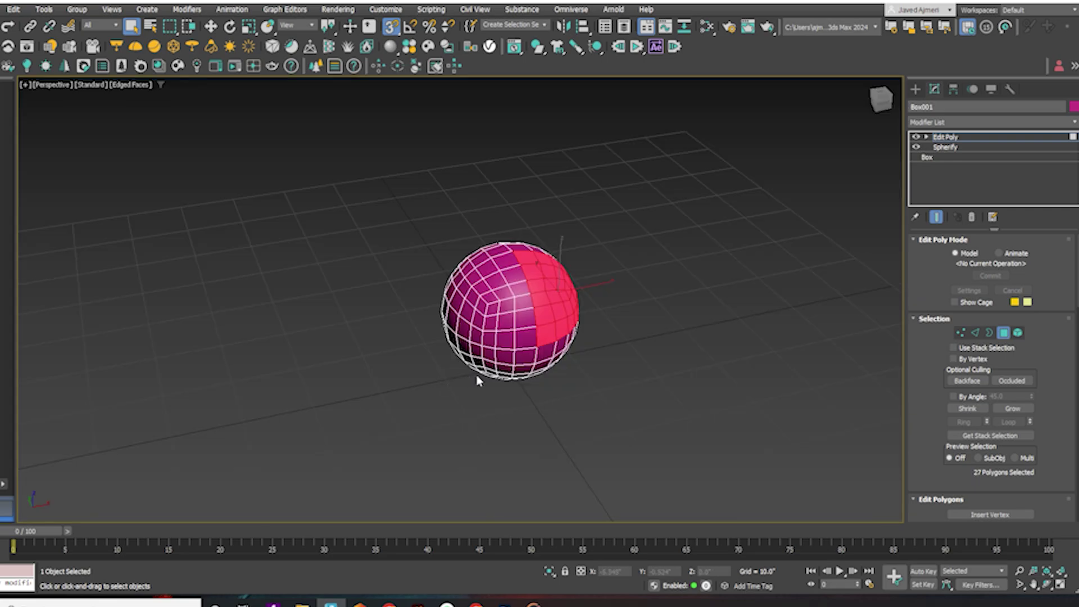
alt+middle_drag(595, 403, 548, 405)
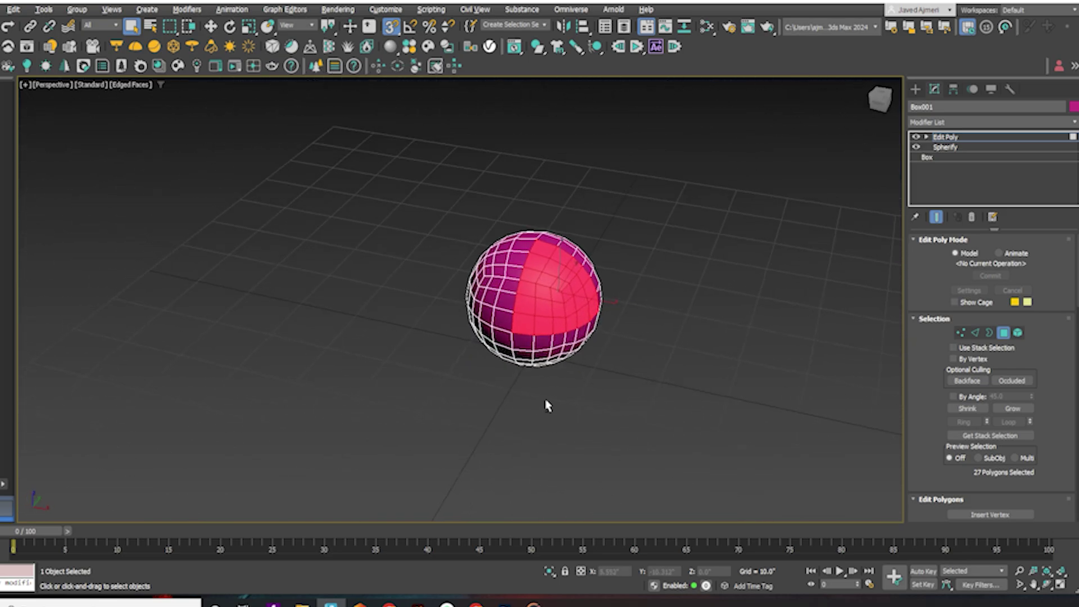
key(ctrl+i)
key(Delete)
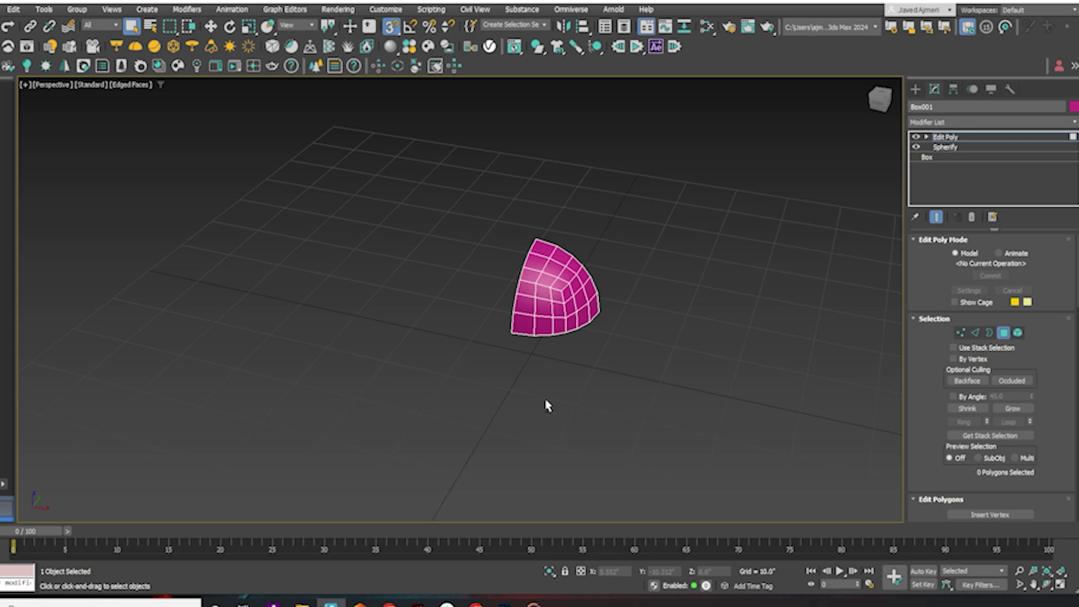
Connect vertices diagonally across two quads, from the patch's central three-edge vertex down toward its lower-left corner.
scroll(556, 321, up, 4)
middle_drag(556, 321, 506, 308)
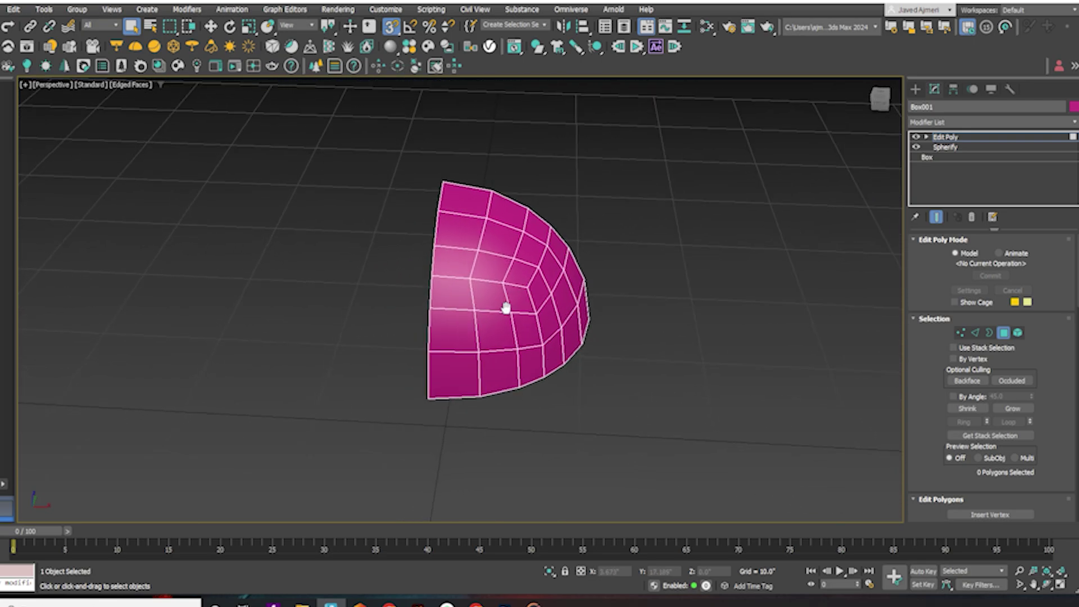
key(1)
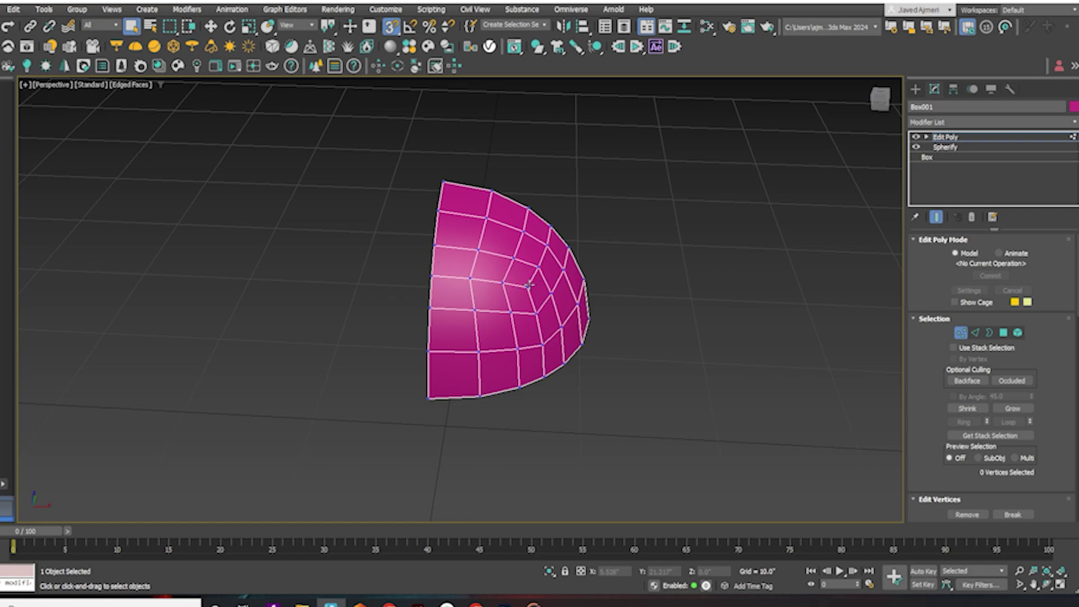
right_click(515, 317)
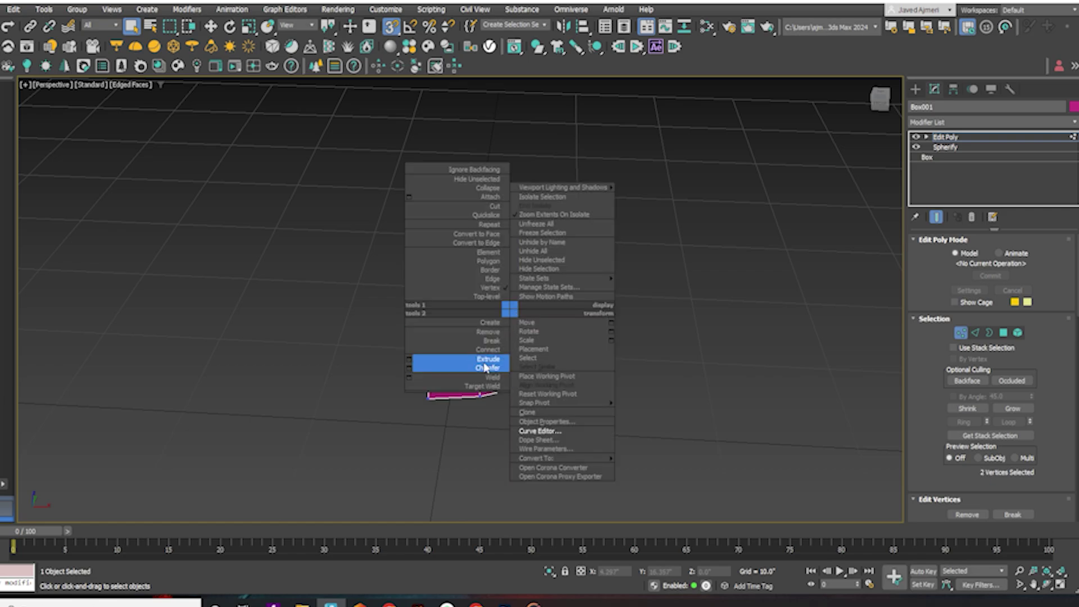
click(481, 349)
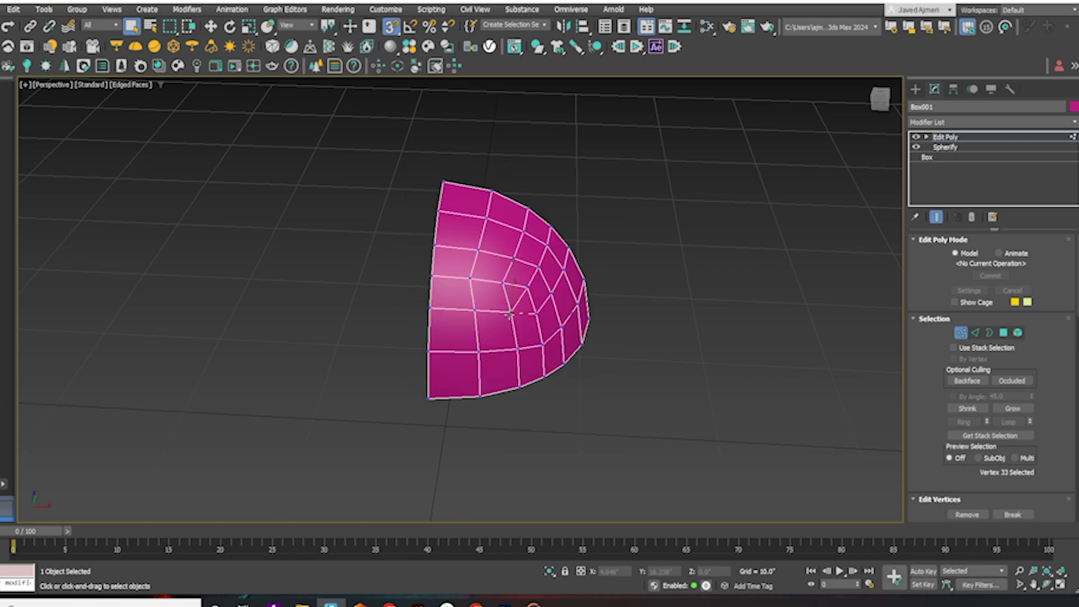
ctrl+click(481, 349)
key(End)
right_click(610, 226)
click(589, 262)
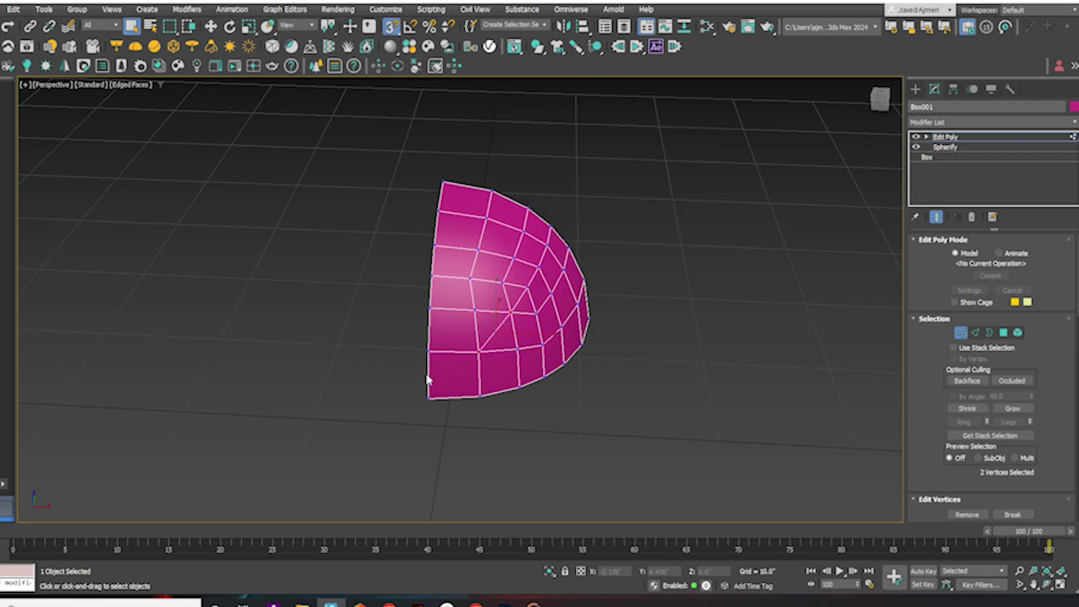
Connect the two vertical edges of the patch's lower-left corner quad with a horizontal edge.
key(2)
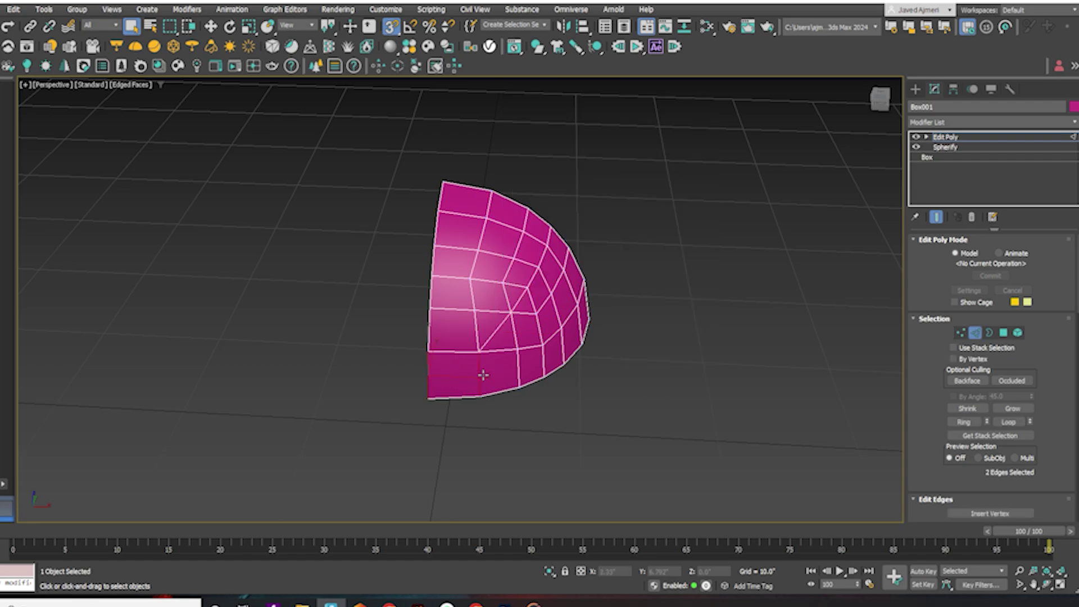
right_click(580, 296)
click(532, 331)
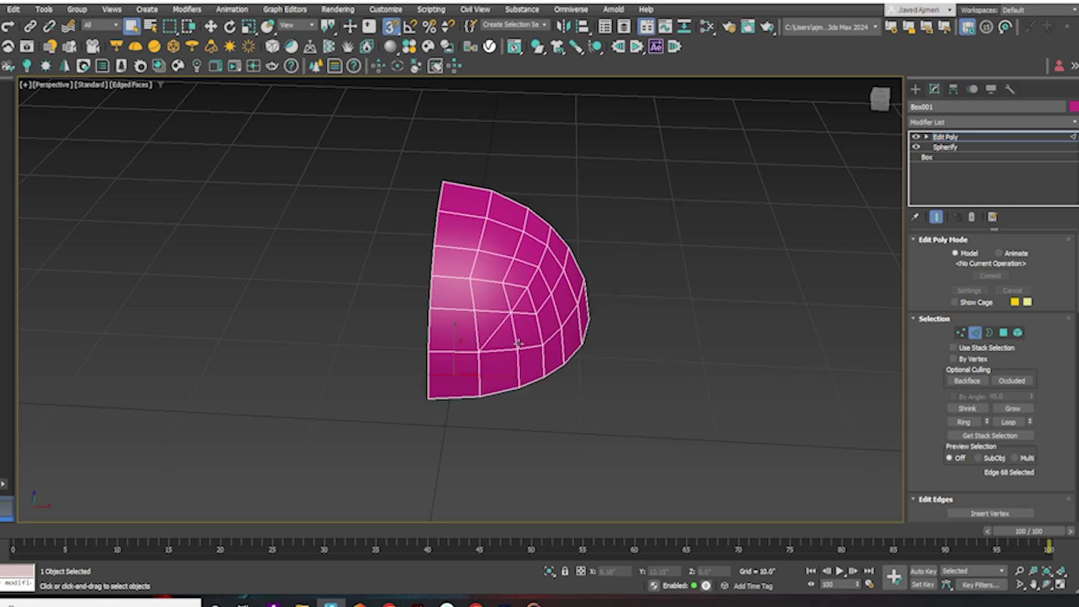
Target-weld the inner end vertex of the new horizontal edge to the vertex above it, where the diagonal ends.
key(1)
scroll(463, 389, up, 4)
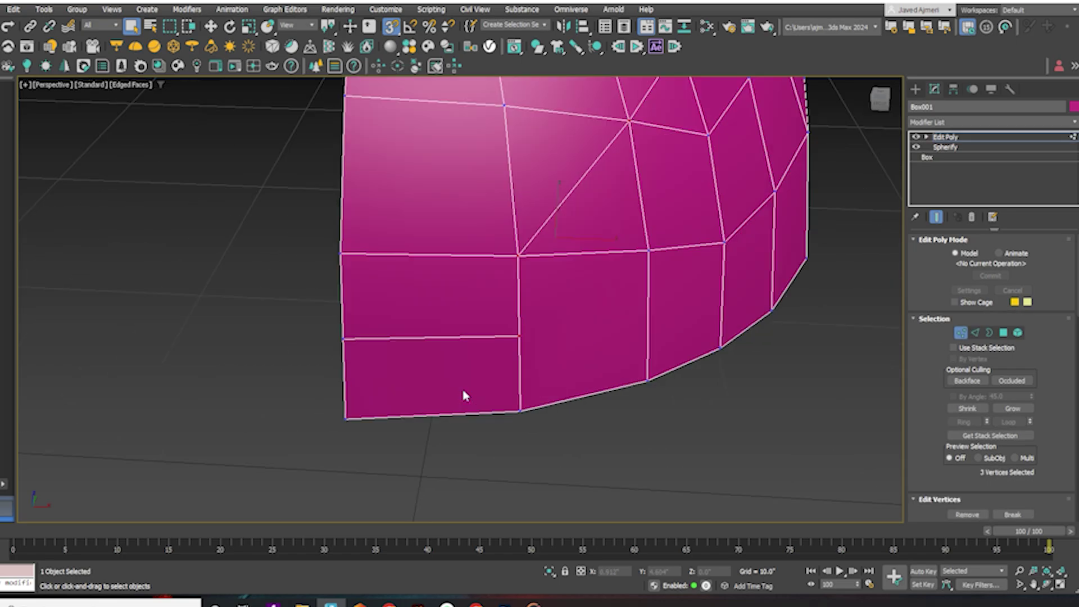
right_click(562, 352)
click(532, 429)
click(519, 255)
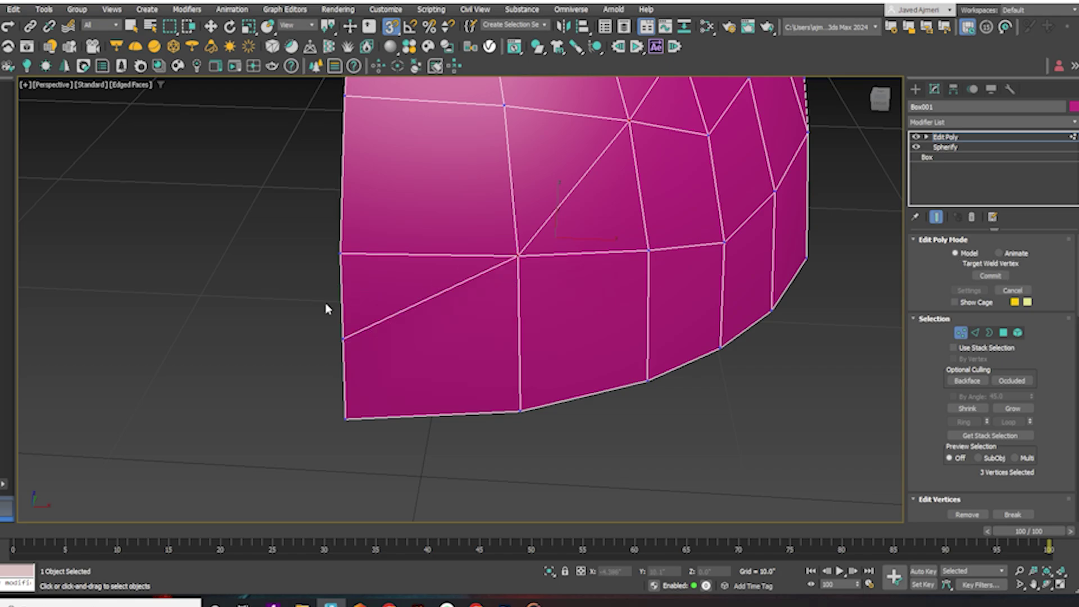
right_click(238, 328)
scroll(305, 265, down, 5)
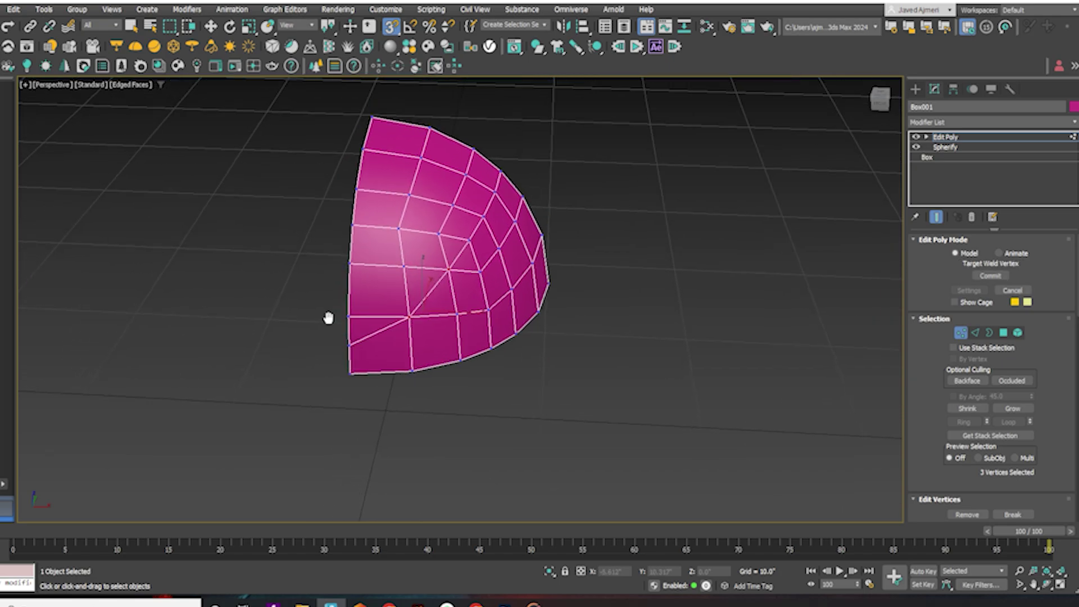
Add a Symmetry modifier to the patch, mirrored on the X, Y and Z axes with Flip enabled for Y.
click(1071, 137)
click(1064, 123)
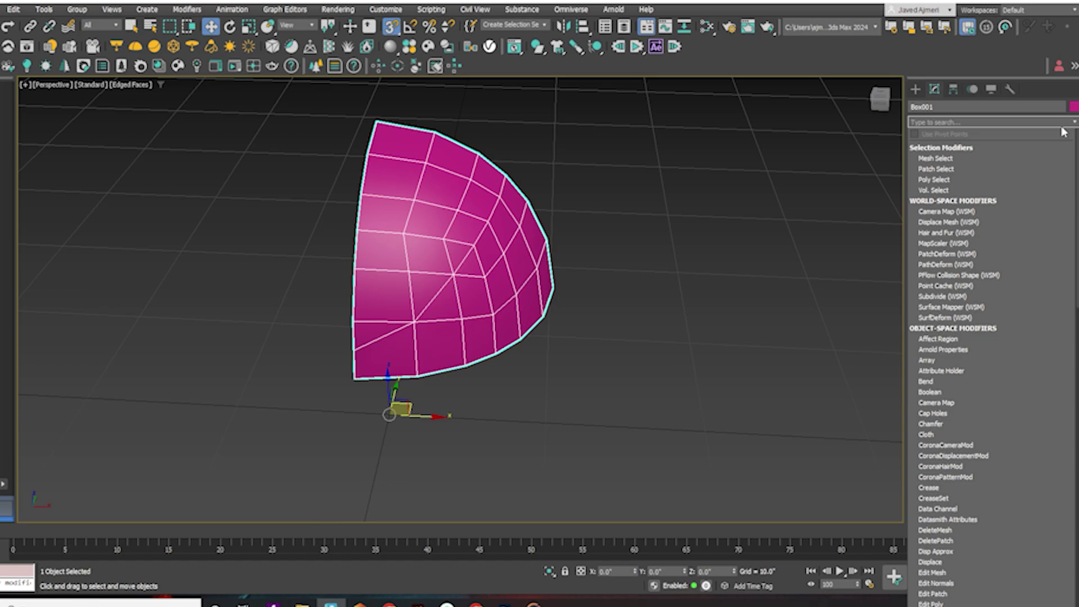
text(sy)
key(Return)
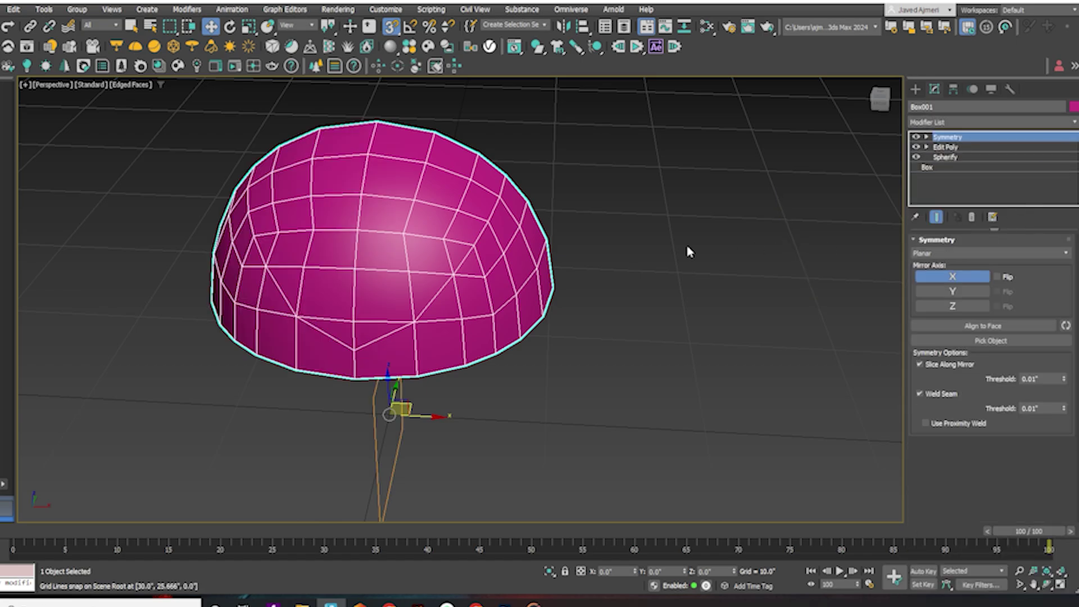
click(964, 291)
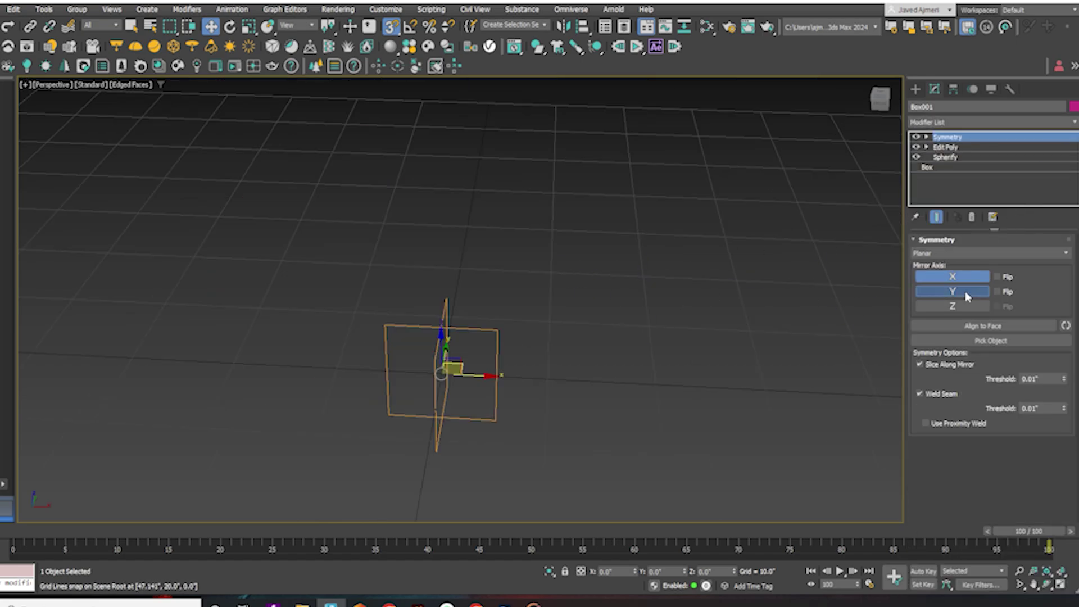
click(996, 292)
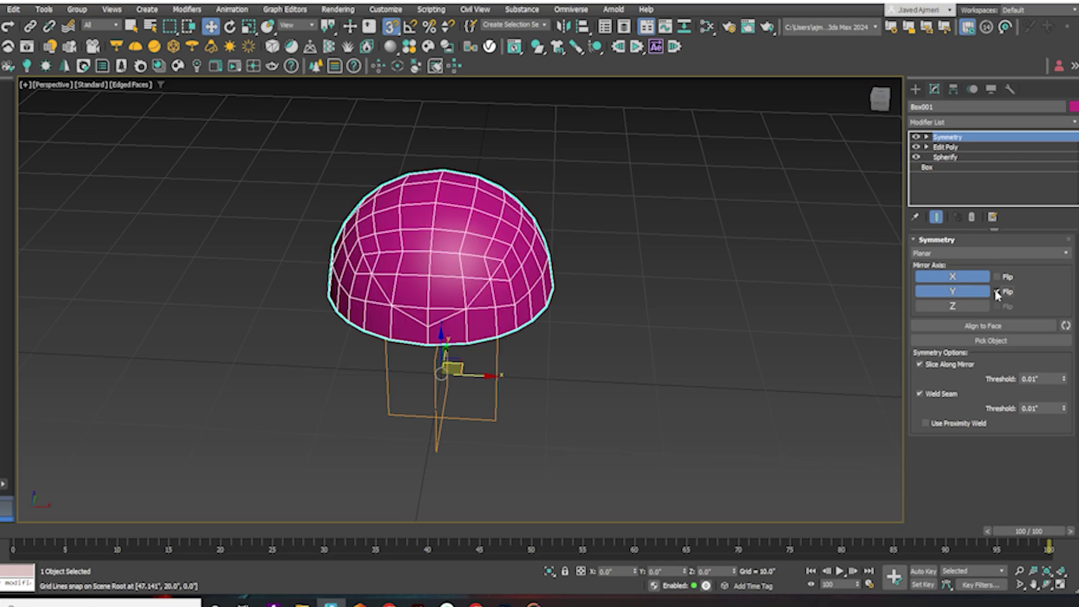
click(969, 307)
alt+middle_drag(624, 331, 537, 313)
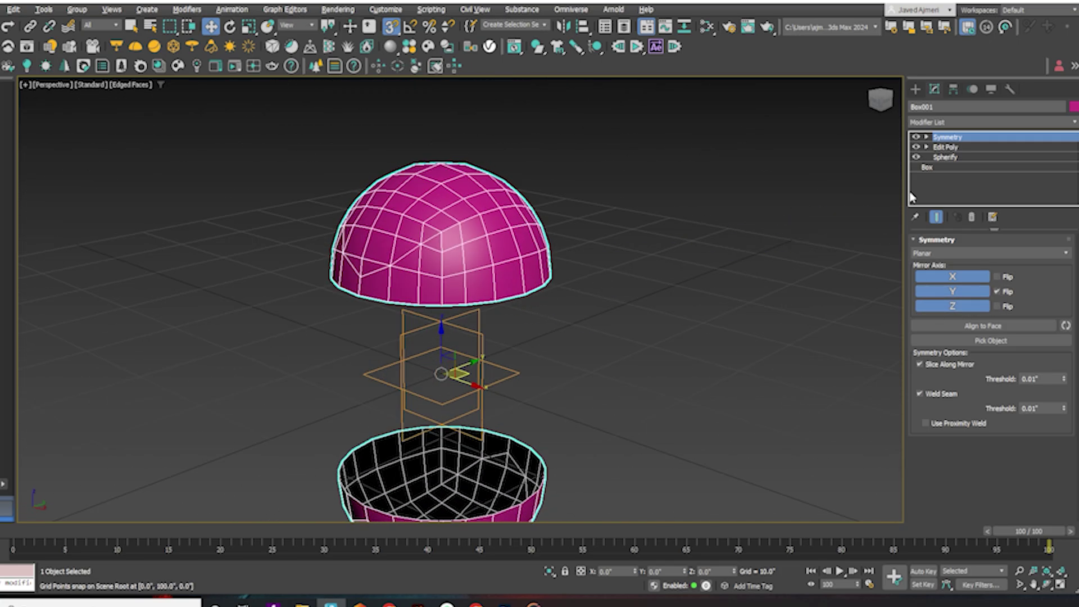
Raise the Symmetry modifier's mirror gizmo to Z 10", joining the two halves into a full sphere.
click(927, 137)
click(948, 146)
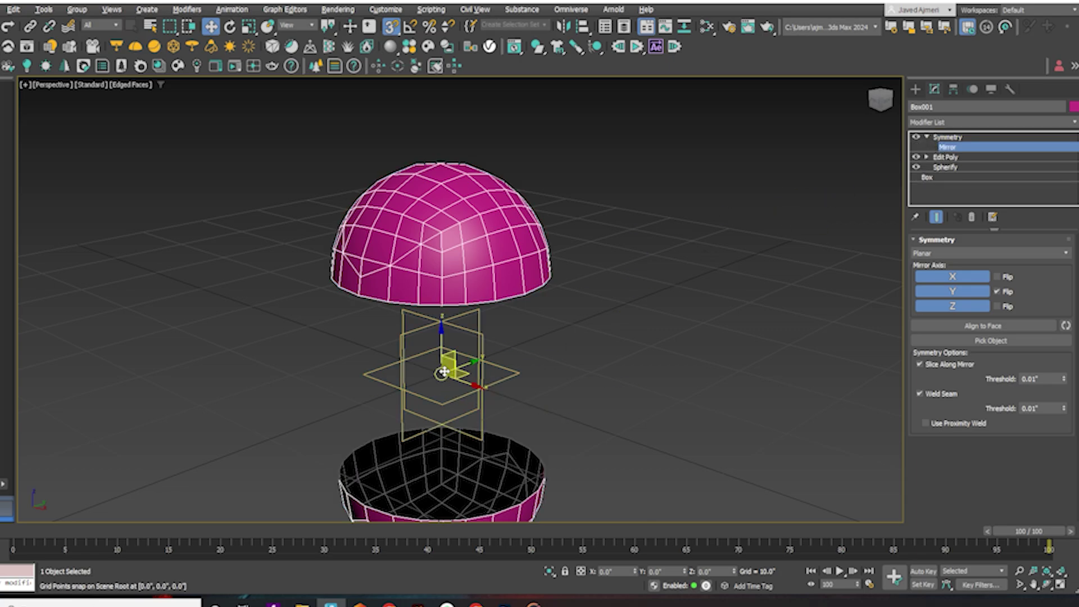
drag(445, 344, 522, 436)
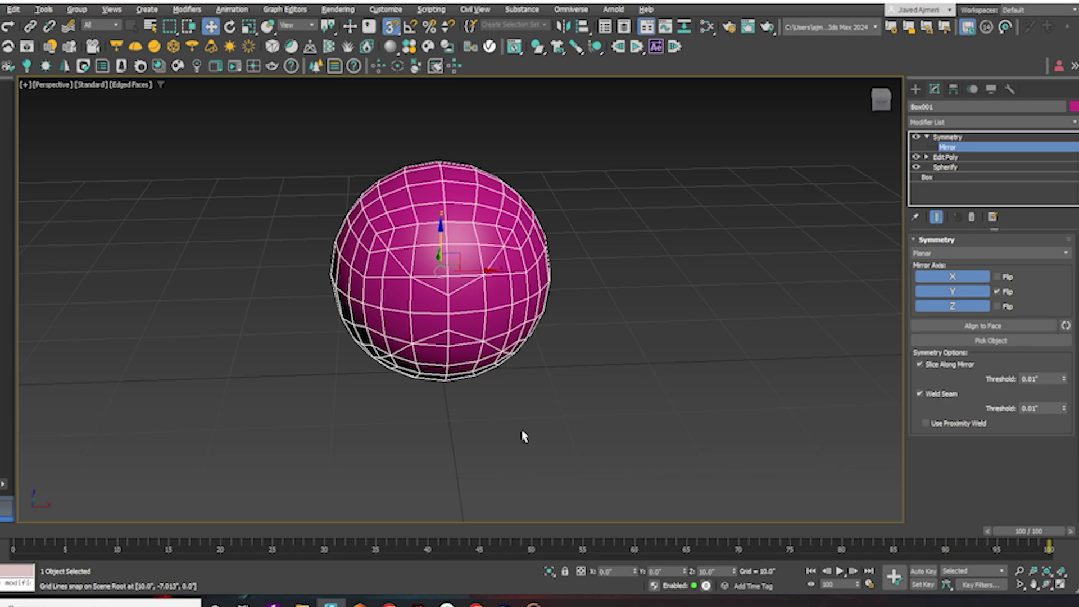
scroll(516, 415, up, 4)
scroll(516, 415, down, 5)
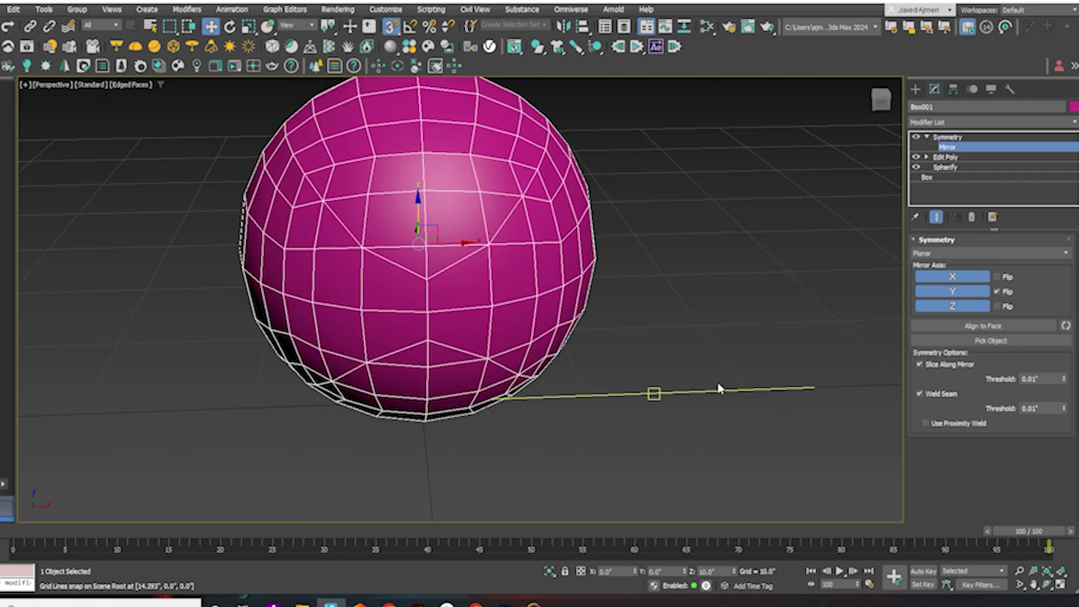
Add an Edit Poly modifier above Symmetry and switch to editing its edges.
click(969, 122)
text(ed)
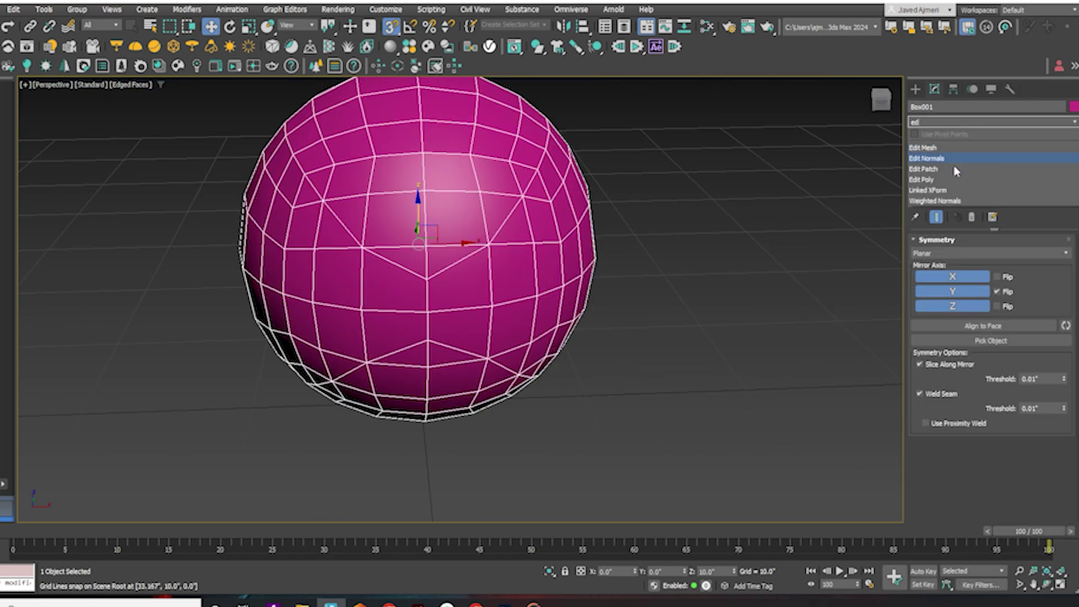
click(951, 179)
key(2)
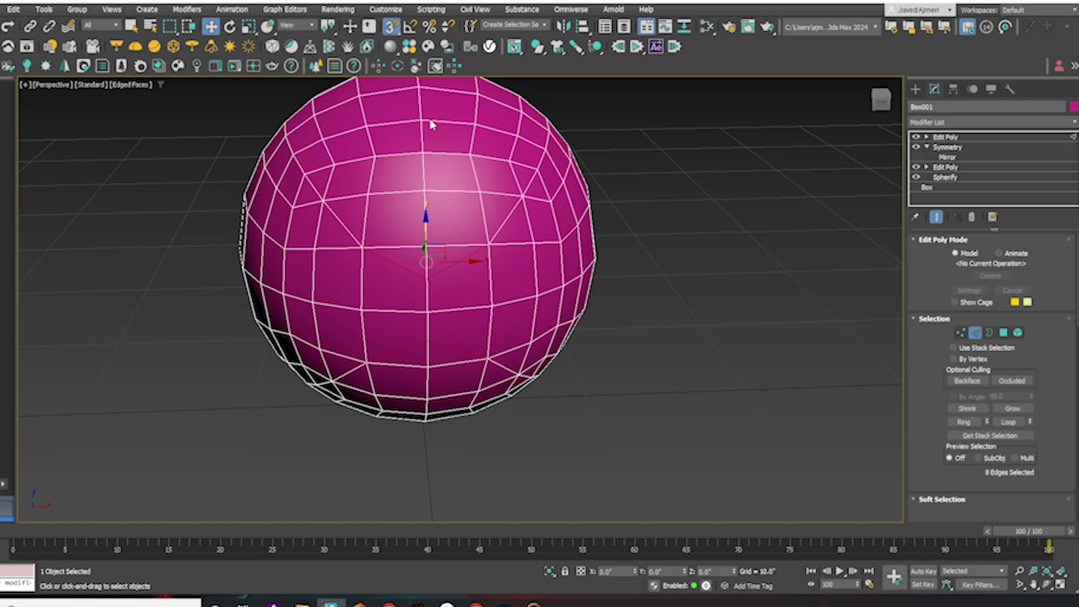
Select the vertical centre loop, the horizontal equator loop and the V-shaped and diagonal seam edges on the sphere's front.
middle_drag(409, 155, 411, 183)
double_click(426, 172)
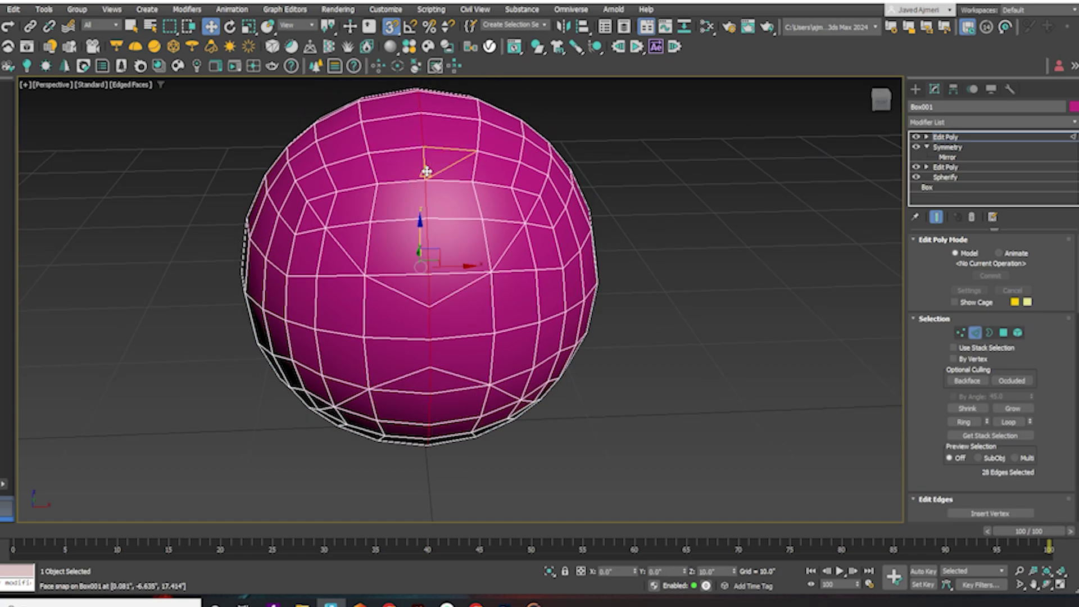
ctrl+click(454, 293)
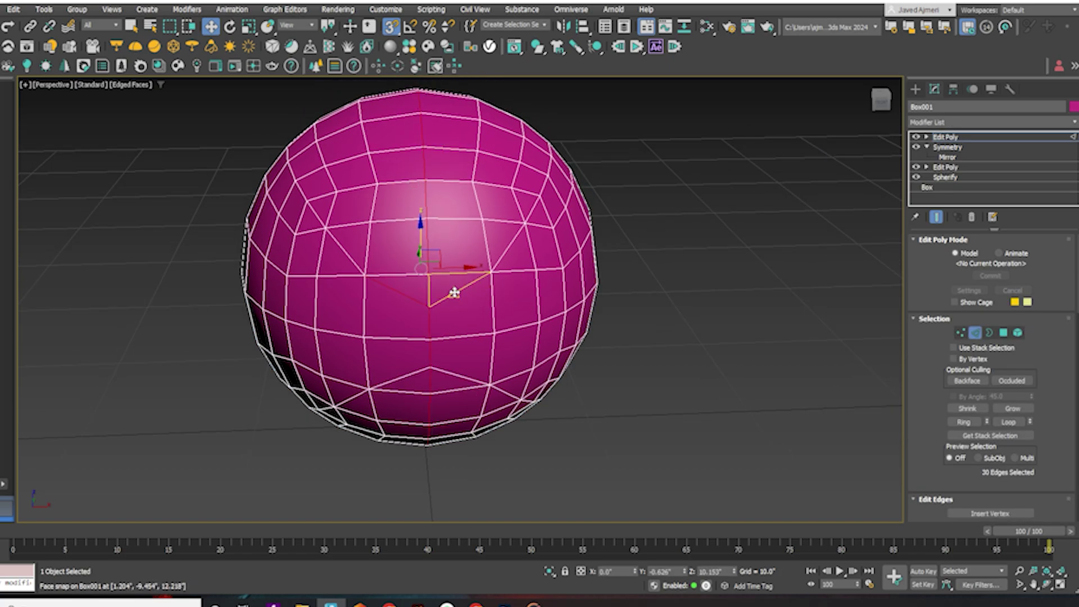
ctrl+double_click(532, 208)
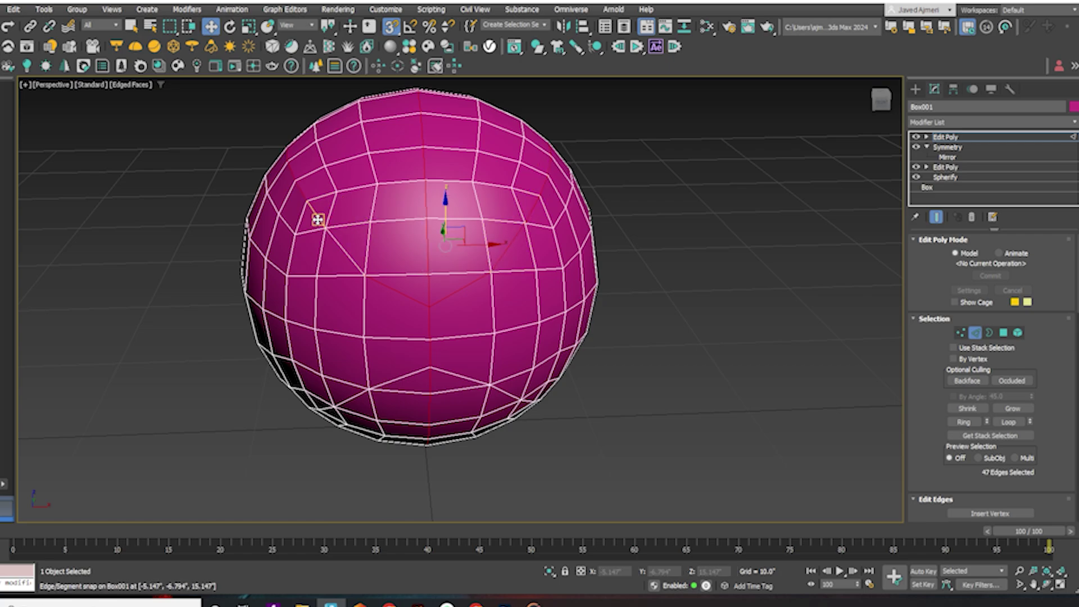
ctrl+click(340, 244)
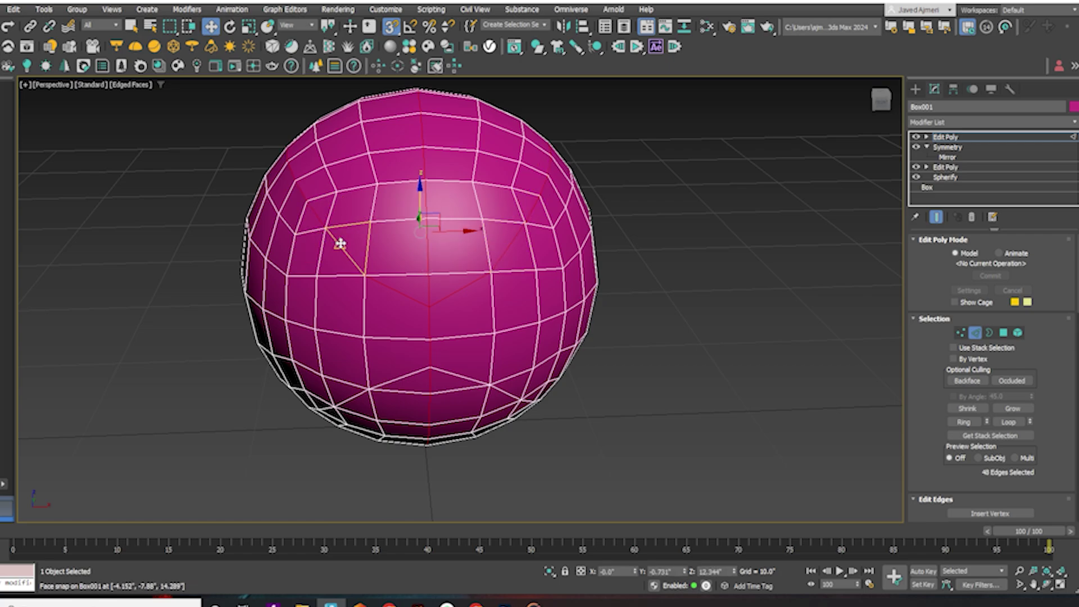
ctrl+click(385, 380)
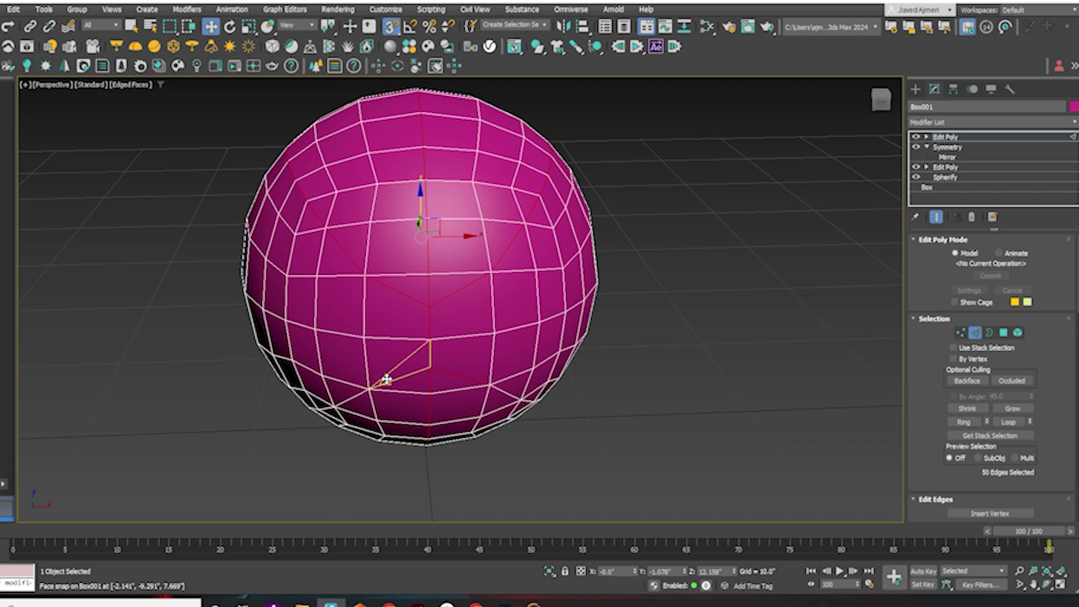
ctrl+click(466, 335)
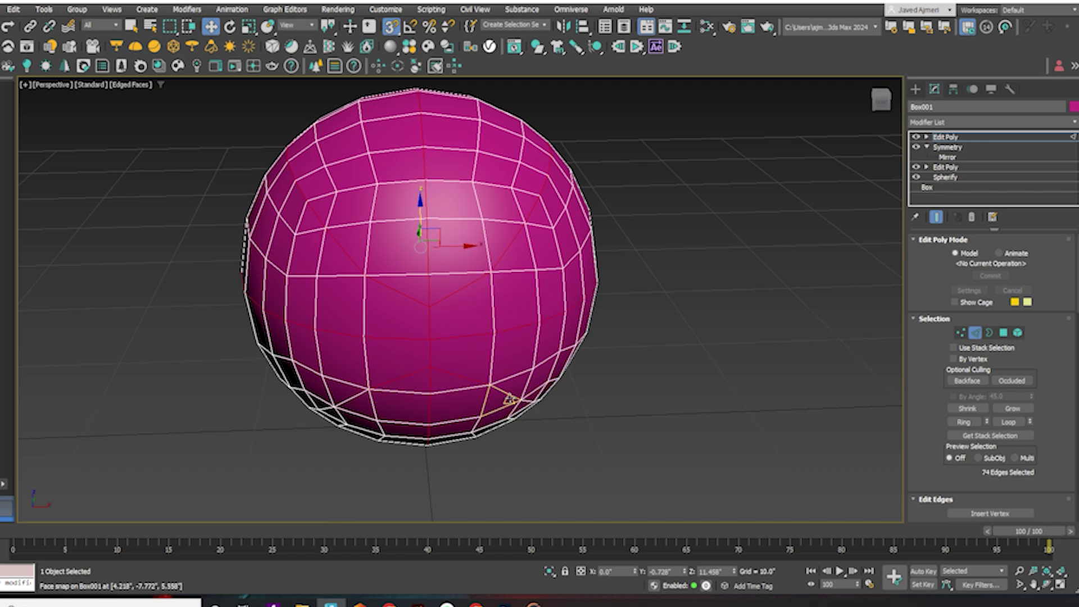
Add the remaining diagonal seam edges on both sides of the sphere's lower front to the selection.
alt+middle_drag(518, 387, 491, 333)
ctrl+click(490, 324)
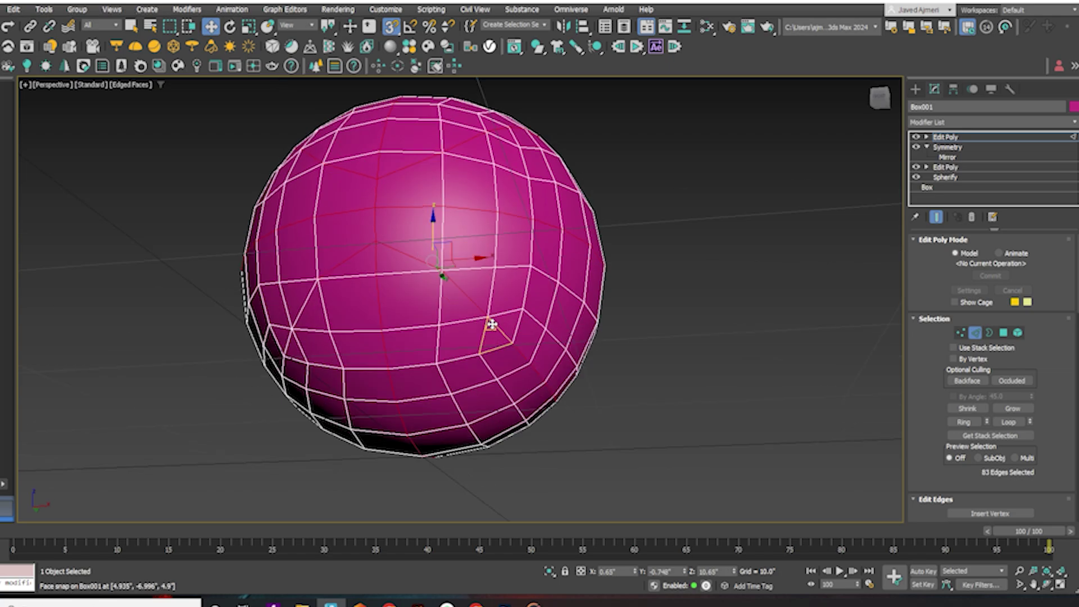
ctrl+click(305, 303)
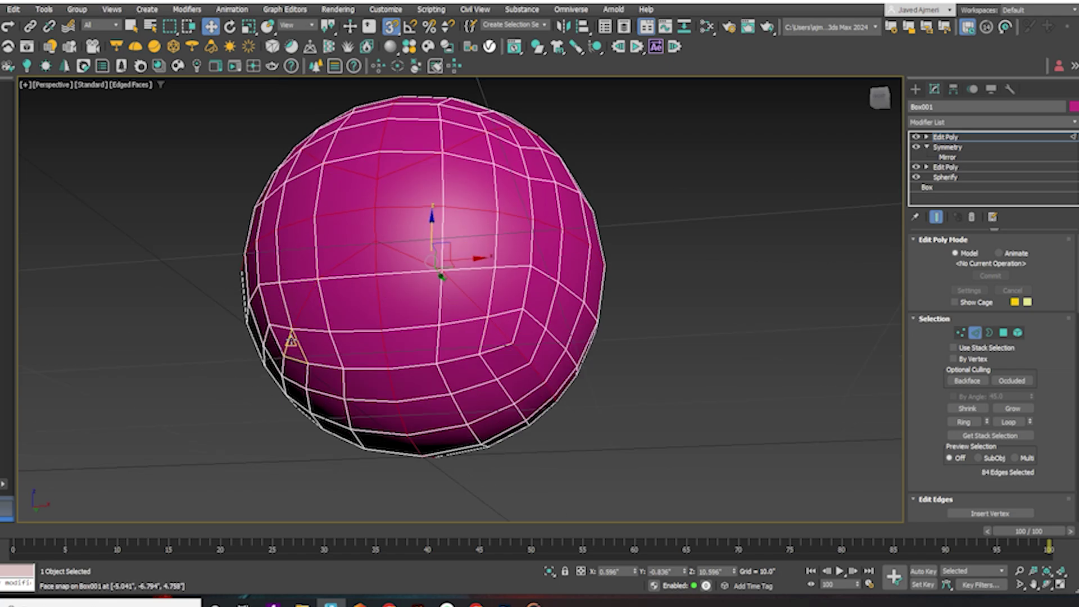
ctrl+click(287, 342)
alt+middle_drag(316, 362, 487, 376)
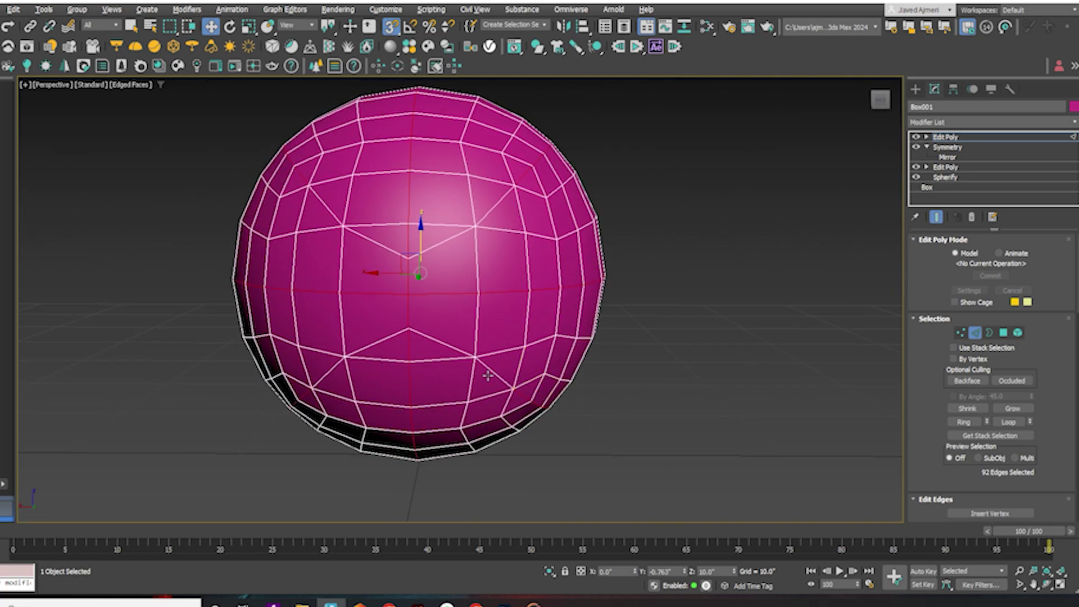
Add the matching V-shaped and diagonal seam edges on the back of the sphere to the selection.
ctrl+click(382, 344)
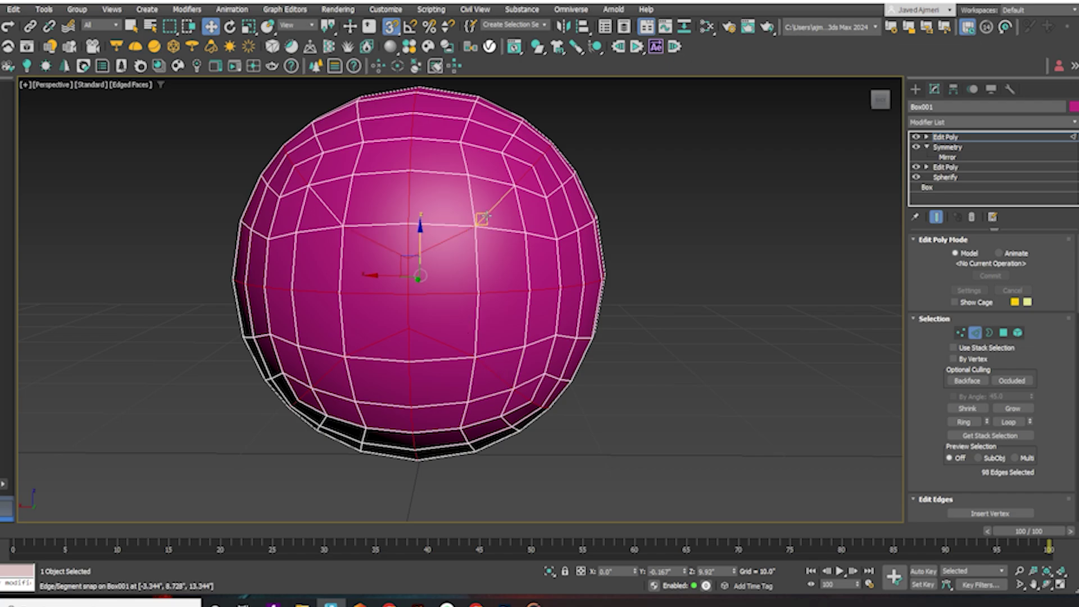
ctrl+click(324, 205)
scroll(313, 282, down, 3)
alt+middle_drag(313, 282, 742, 325)
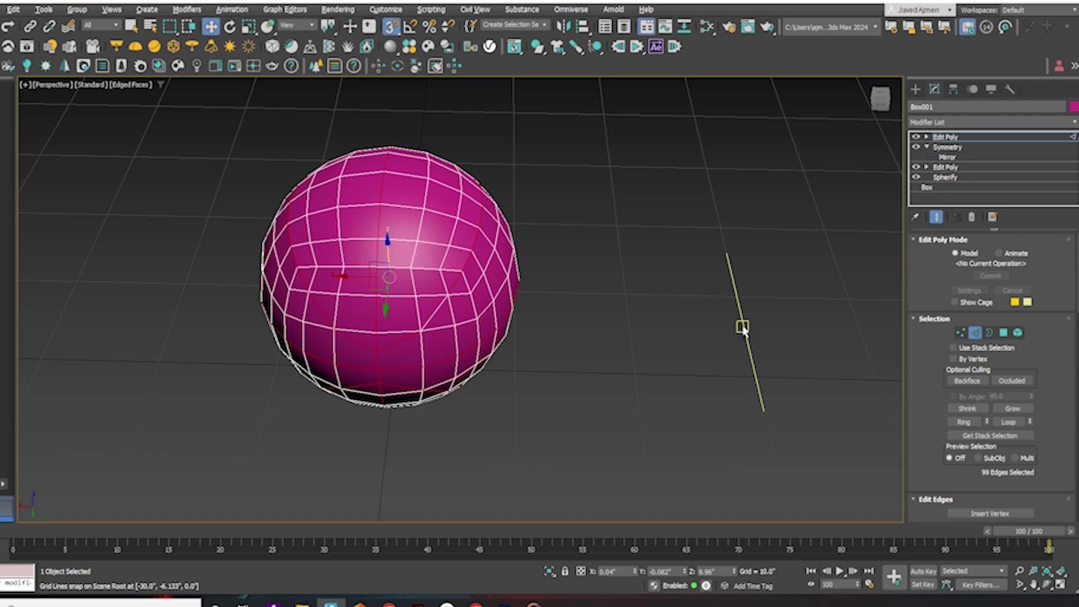
scroll(430, 307, up, 5)
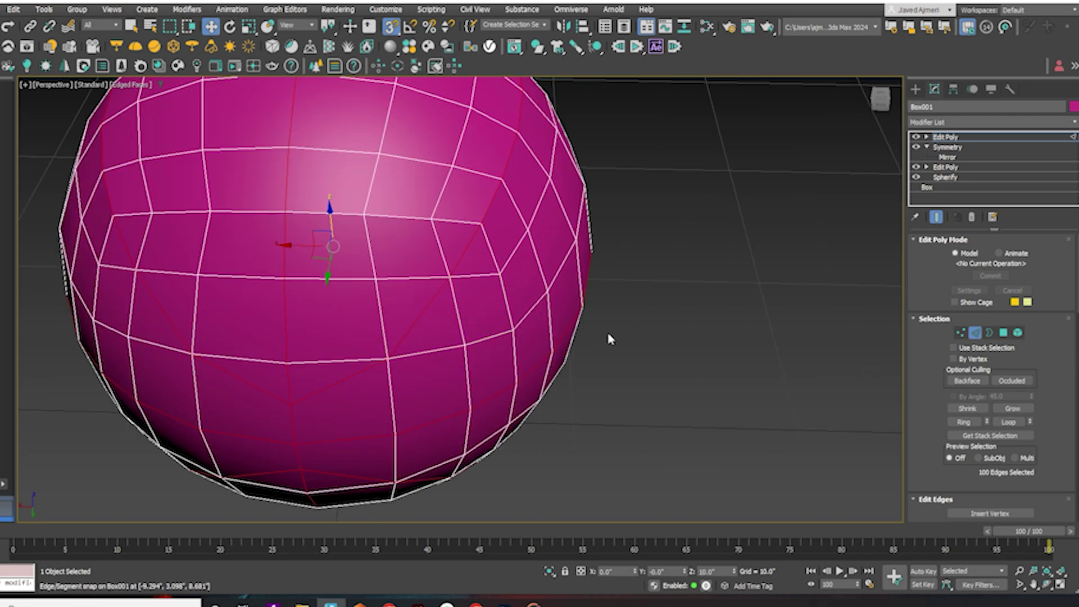
scroll(477, 305, down, 4)
alt+middle_drag(392, 361, 845, 340)
middle_drag(633, 306, 690, 270)
Chamfer the selected seam edges by a small amount to turn them into narrow strips around the sphere.
right_click(690, 270)
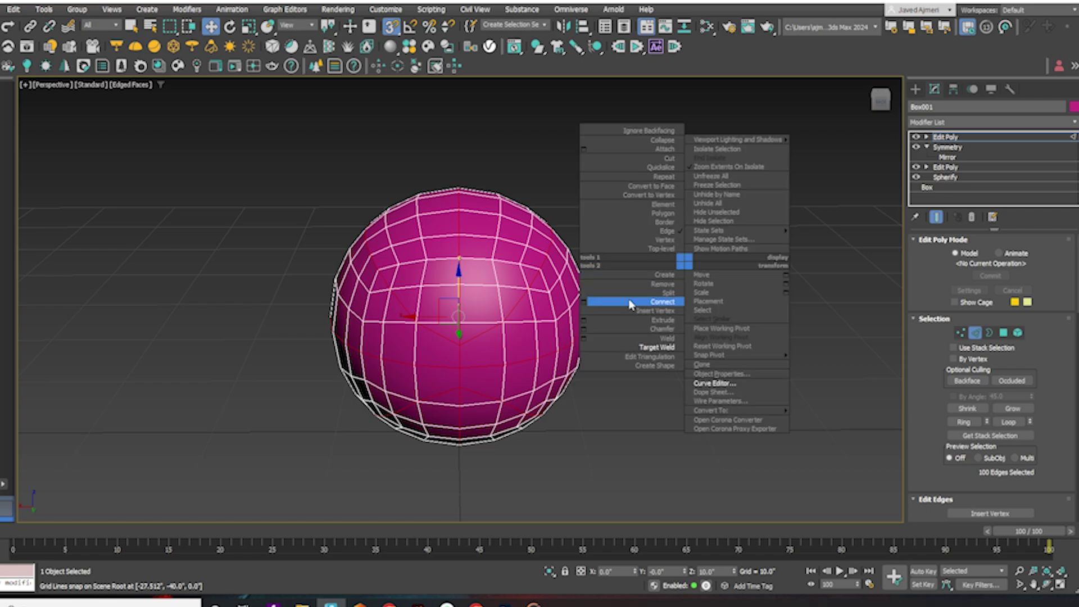
click(584, 333)
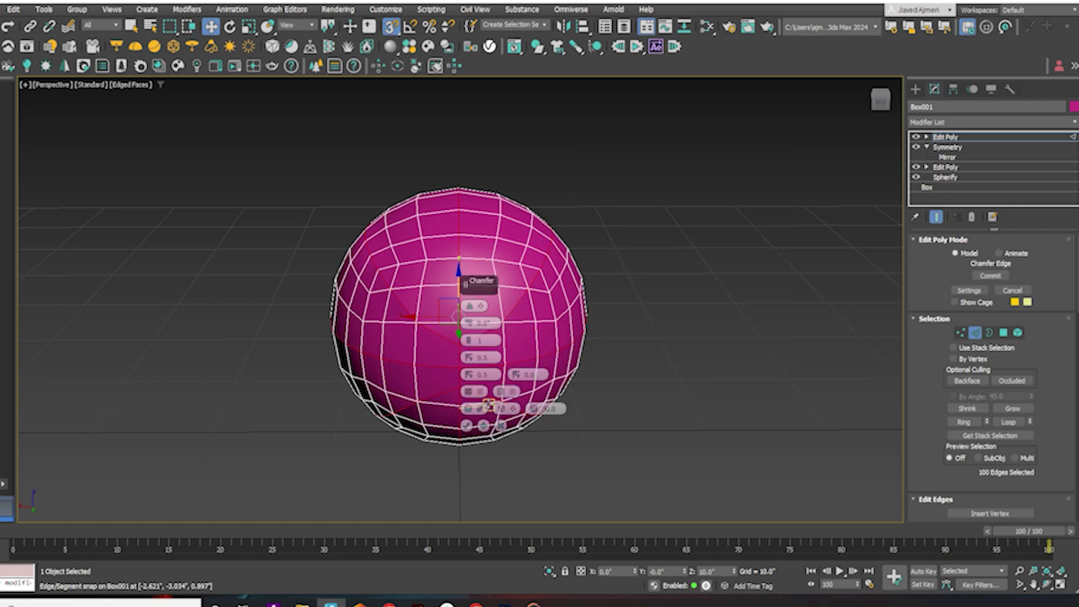
drag(469, 323, 438, 319)
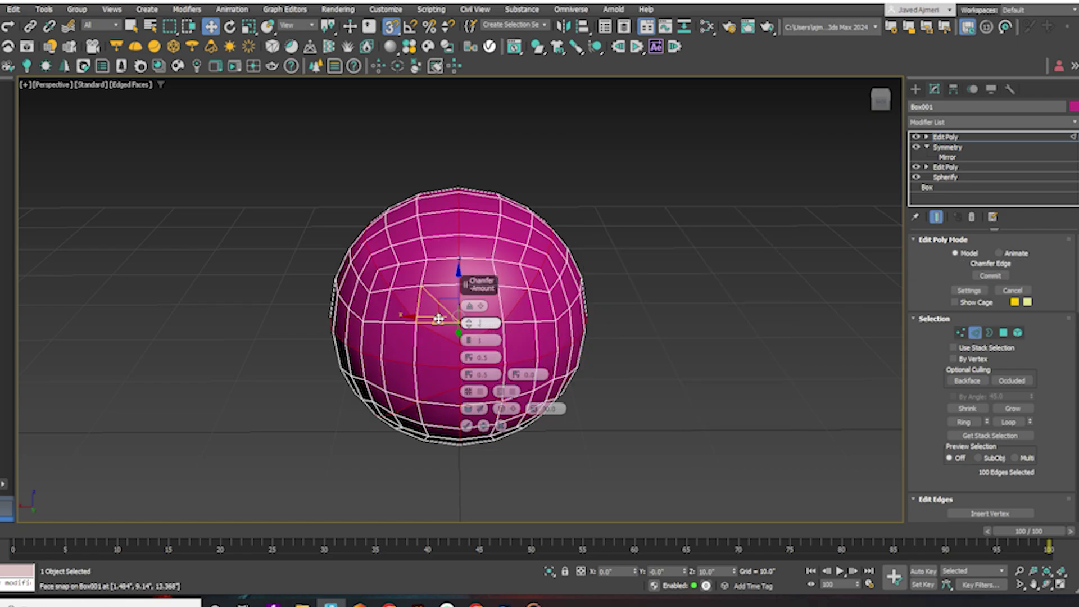
text(.01)
key(Return)
text(1)
key(Return)
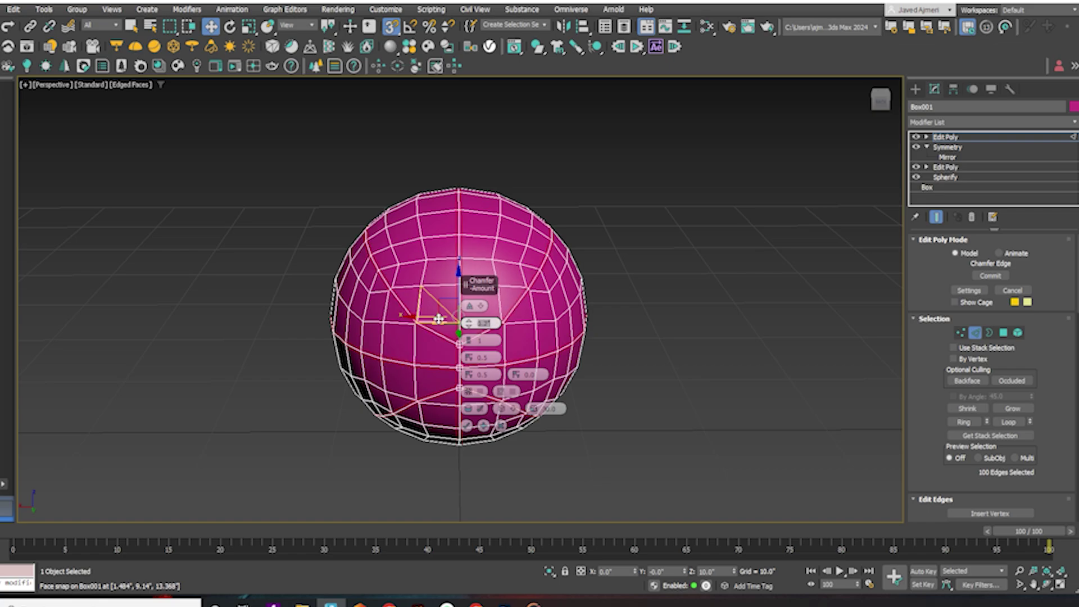
click(467, 426)
Select the middle edge loops of the chamfered vertical strip and of the upper V-shaped strip.
key(4)
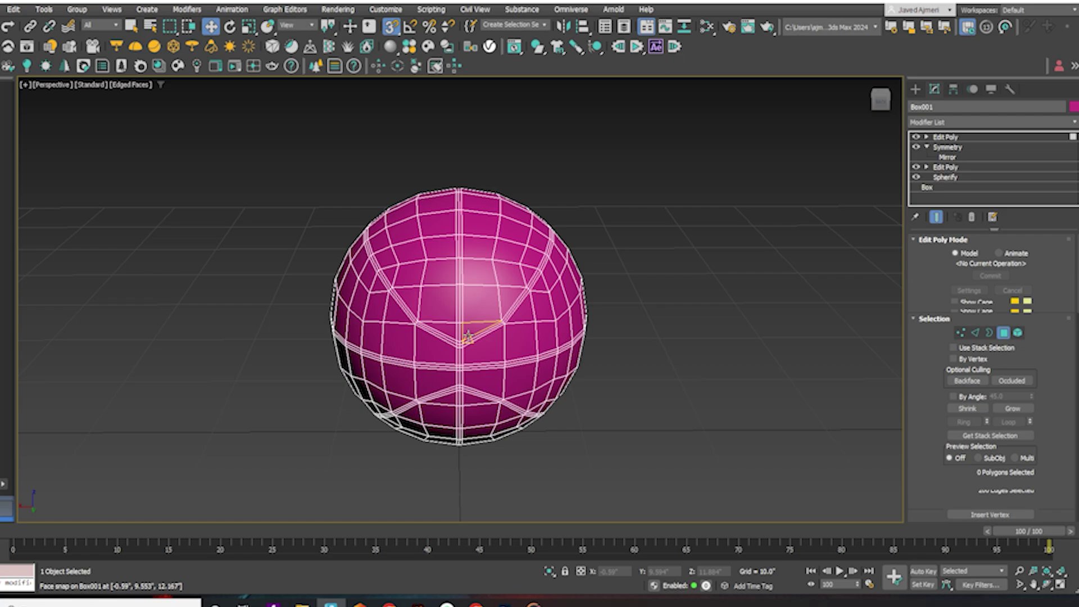
scroll(458, 320, up, 5)
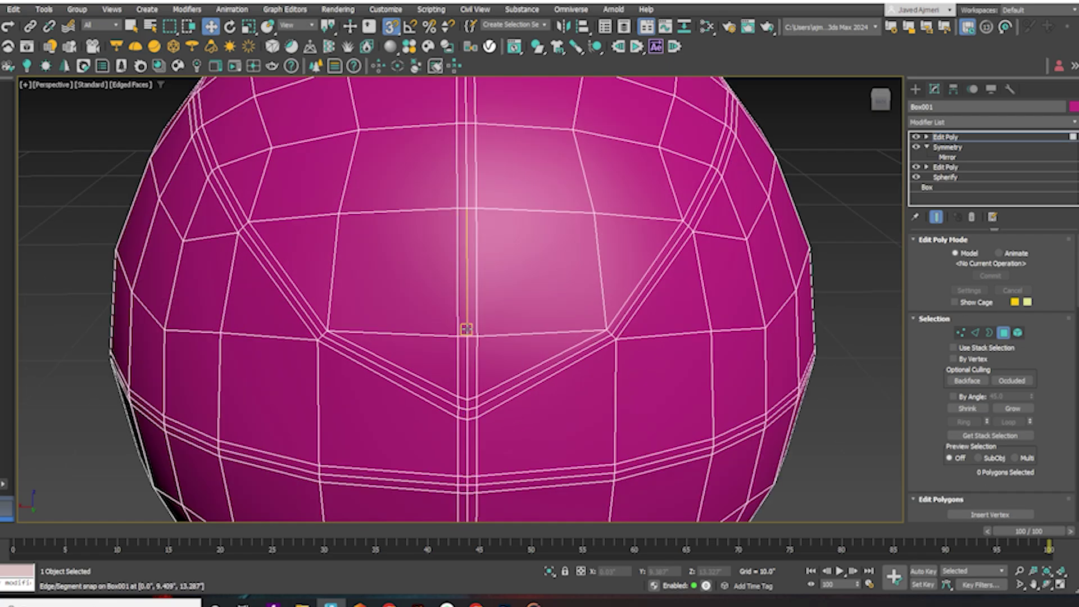
key(2)
double_click(467, 329)
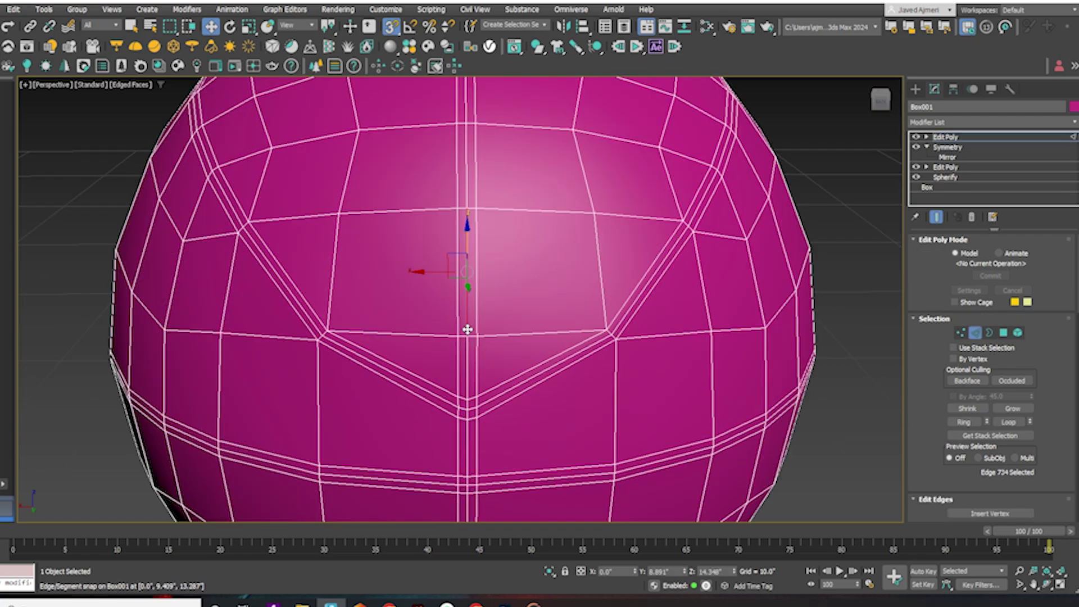
ctrl+double_click(471, 406)
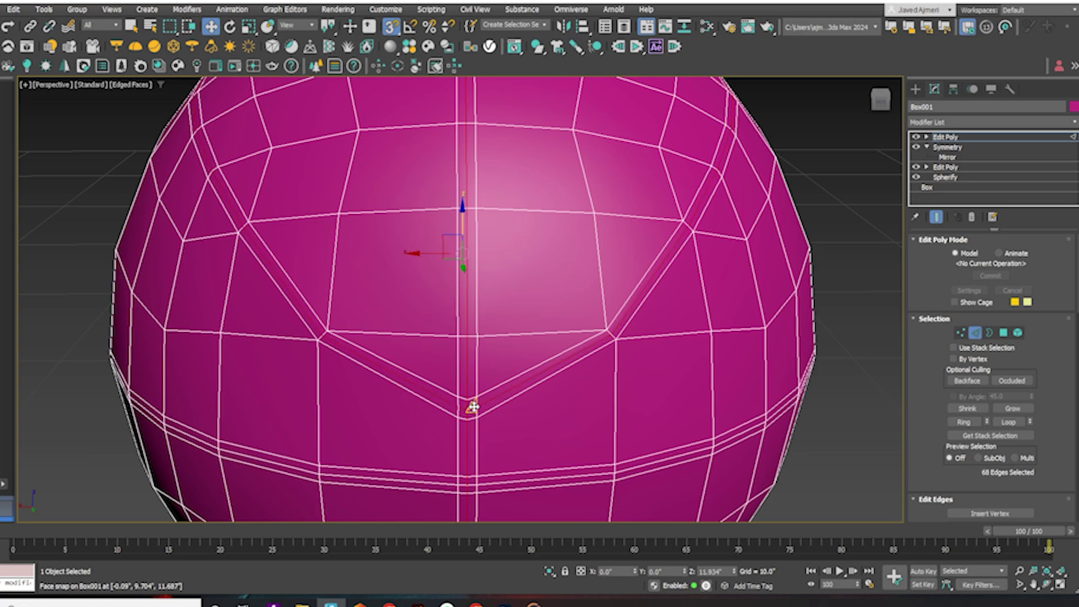
Add the middle edge loops of the equator strip and the lower V-shaped strip to the selection.
middle_drag(475, 381, 466, 374)
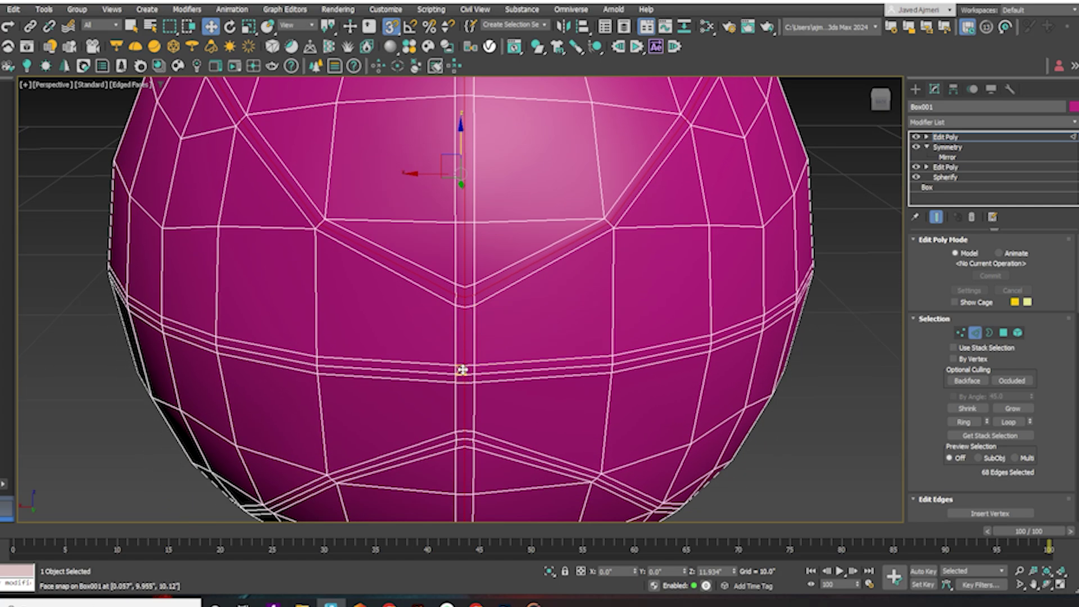
ctrl+double_click(461, 372)
middle_drag(475, 432, 450, 364)
scroll(458, 348, up, 5)
ctrl+double_click(459, 341)
scroll(458, 341, down, 5)
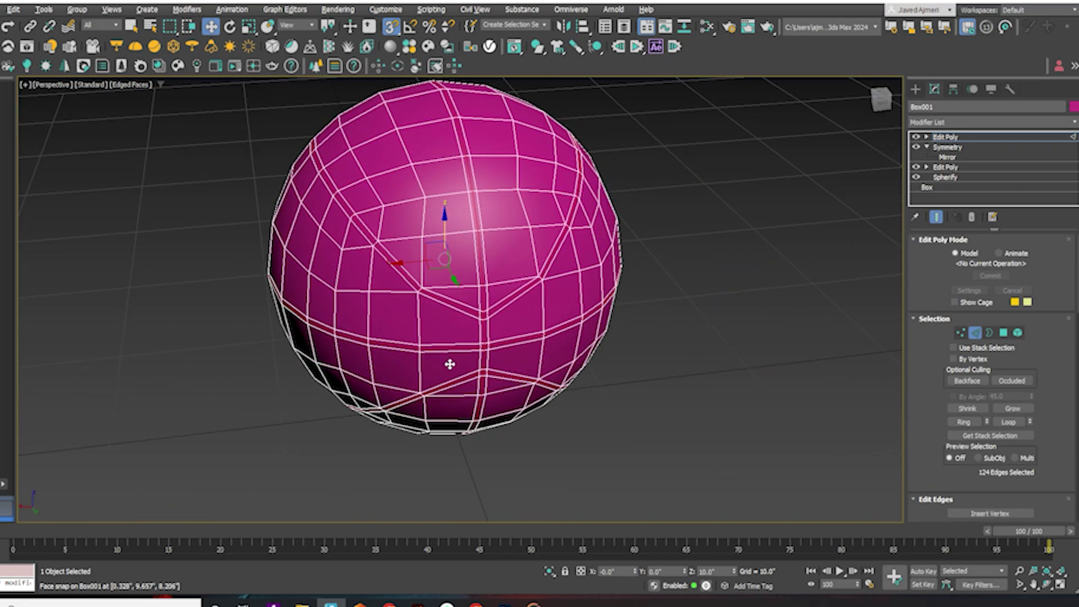
Convert the edge selection to the seam-strip polygons and extrude them inward along Local Normals to form grooves.
ctrl+click(1004, 334)
scroll(534, 253, up, 3)
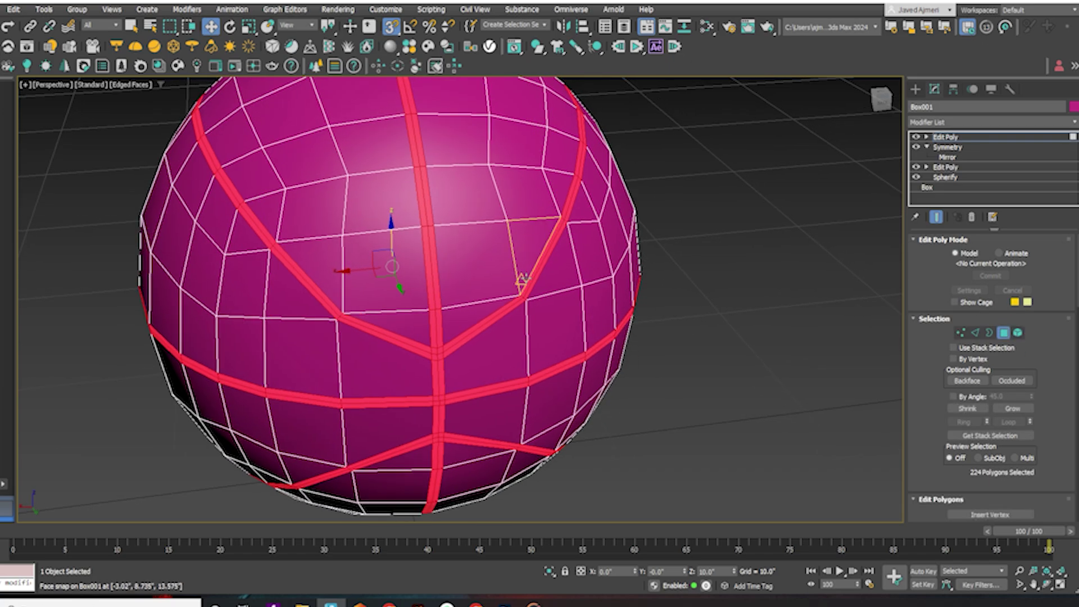
right_click(690, 266)
click(585, 290)
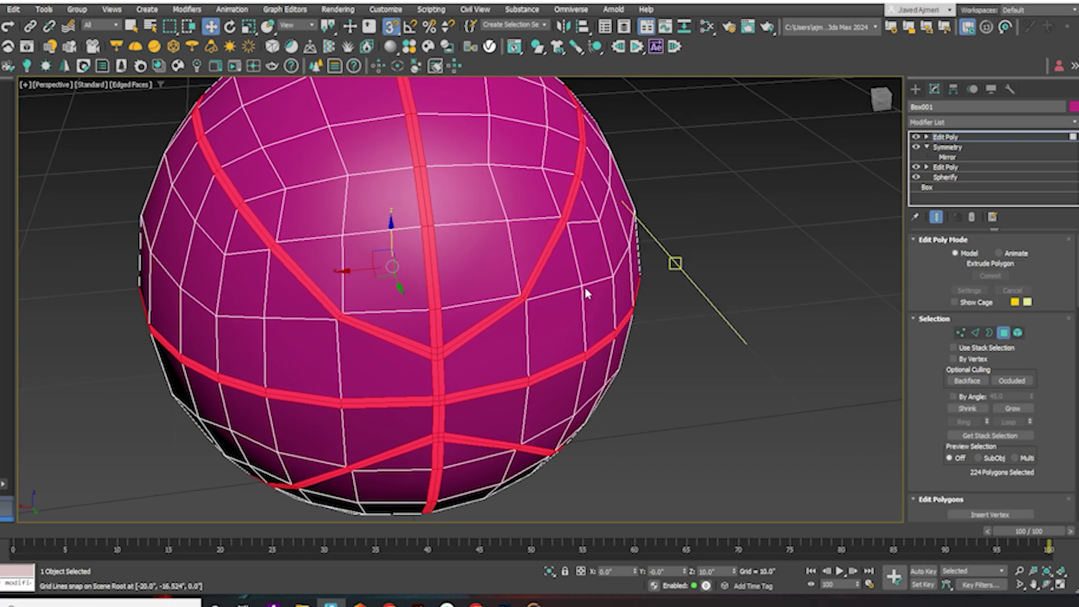
click(482, 306)
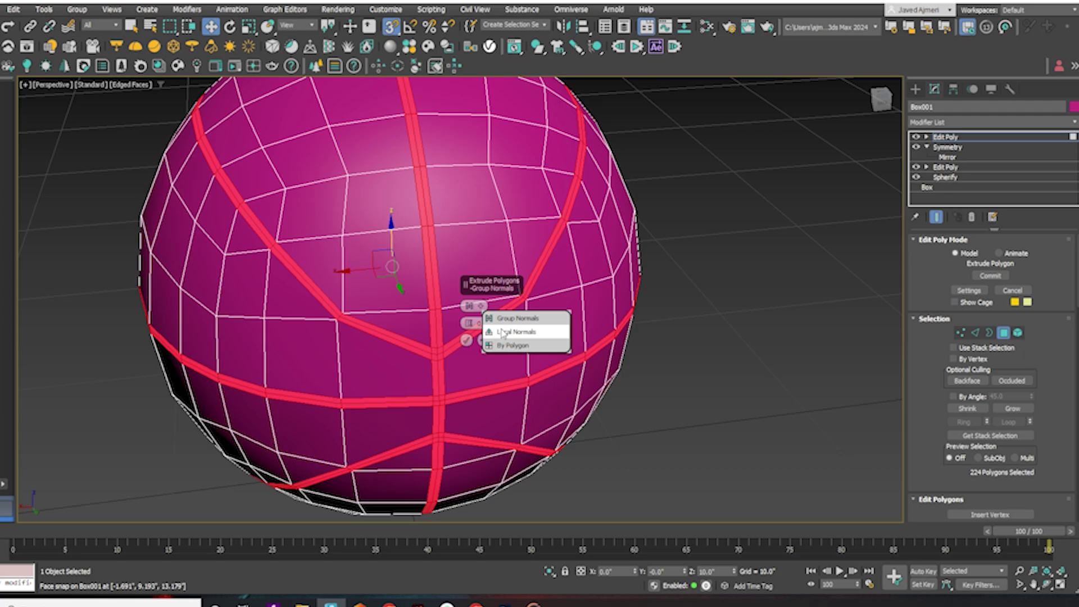
click(494, 323)
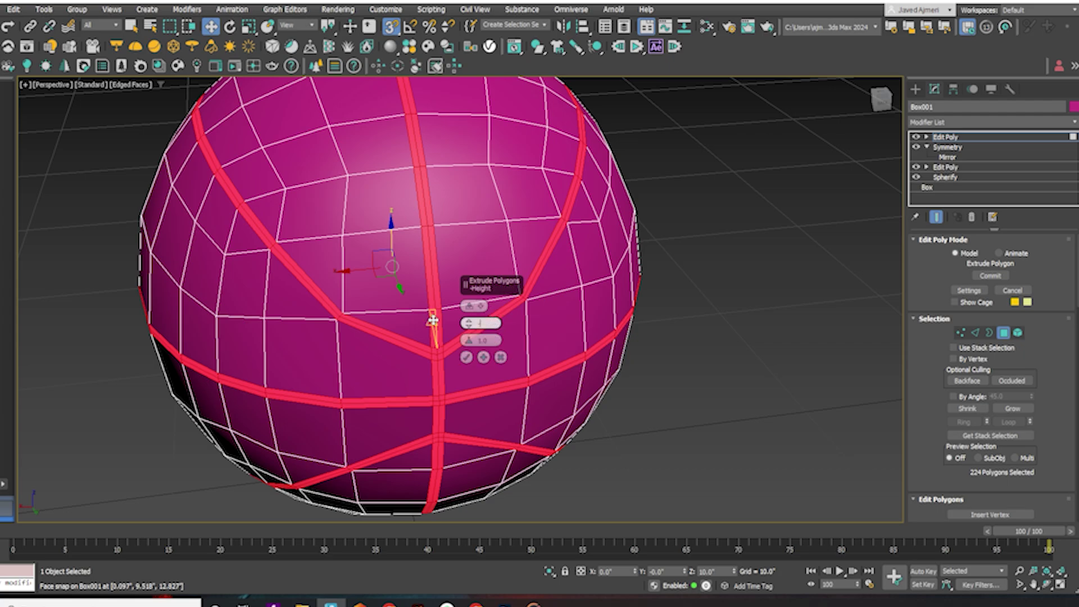
key(Return)
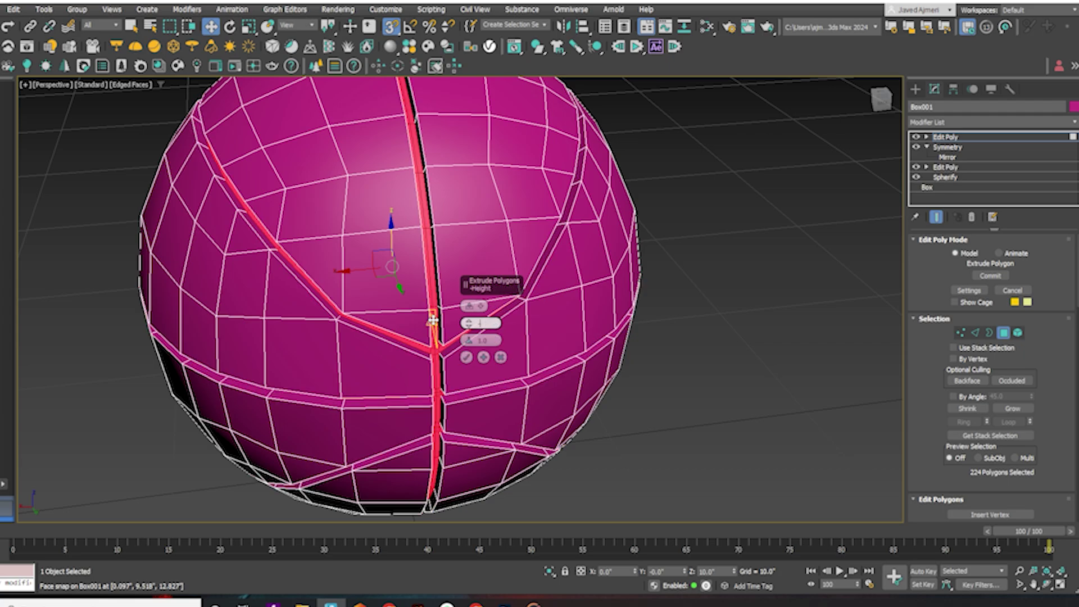
key(Return)
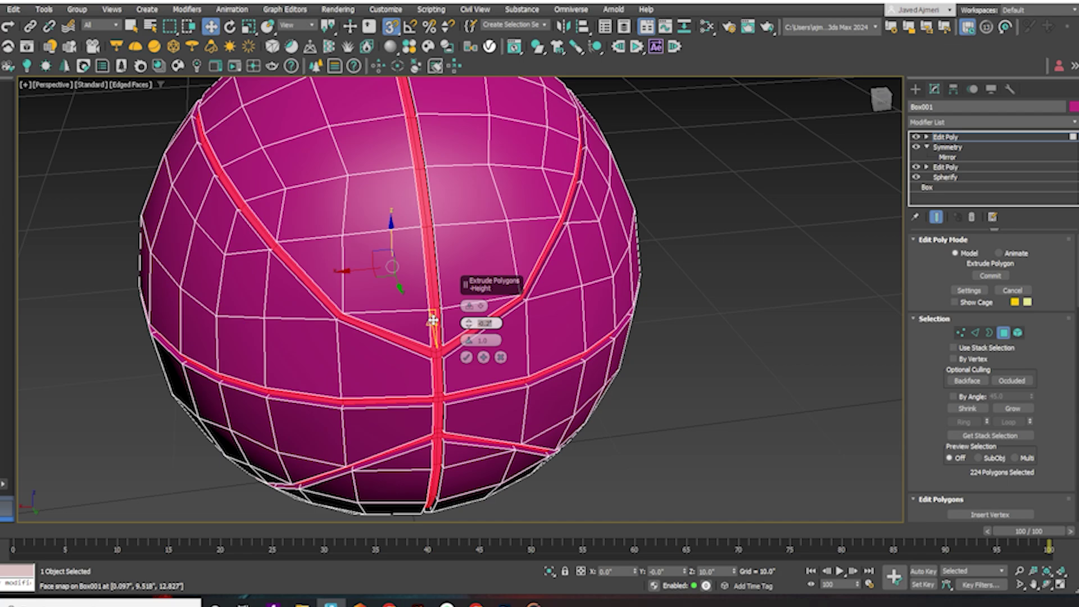
click(466, 358)
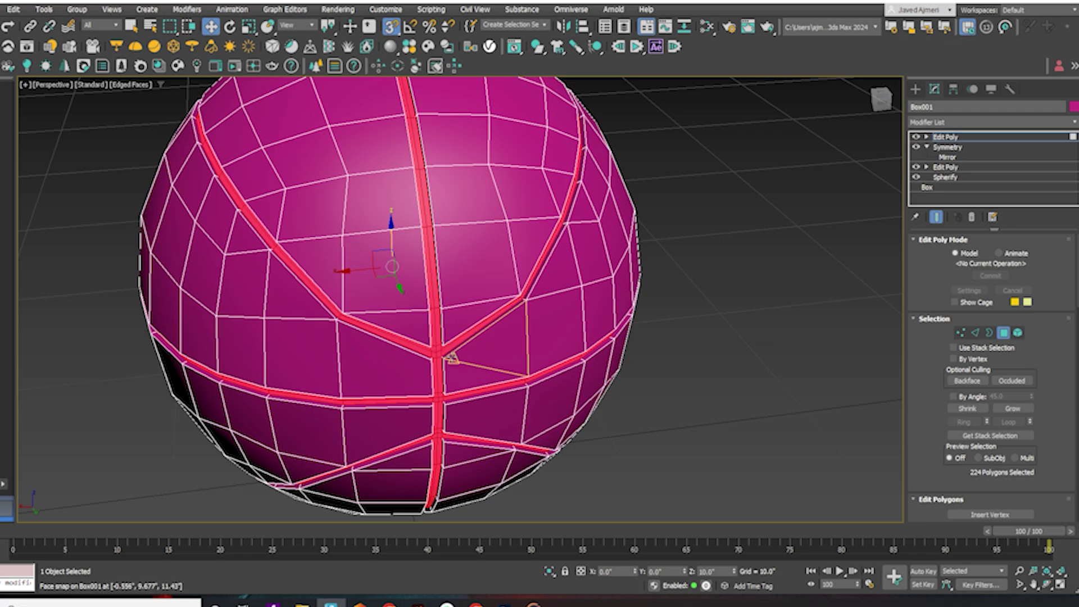
Switch to edge editing and select the short groove-depth edges at the corner where the upper V groove meets the vertical groove.
key(2)
scroll(427, 344, up, 5)
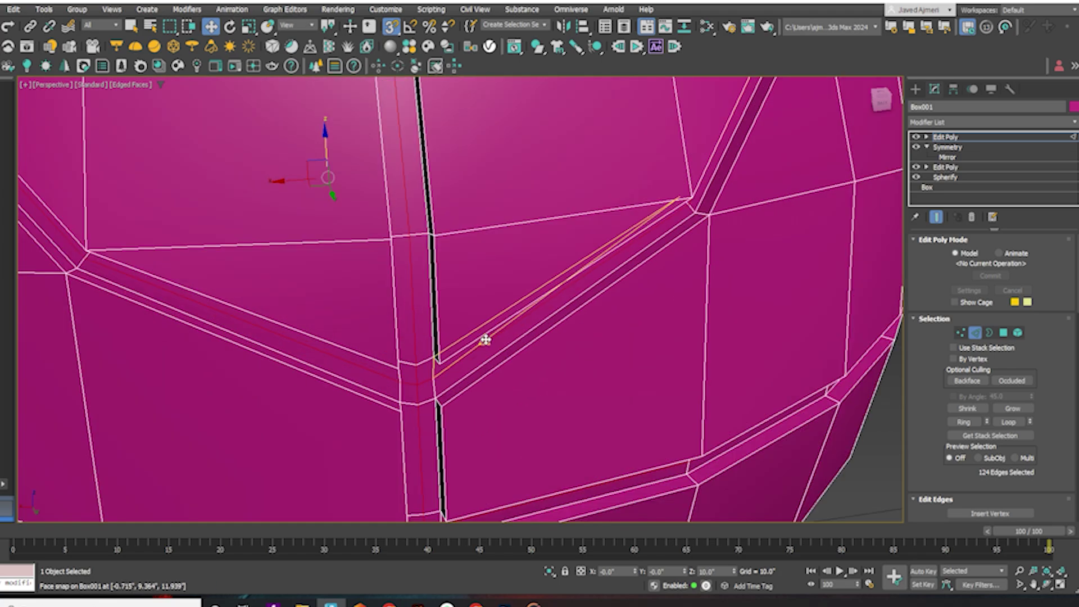
click(434, 358)
scroll(430, 363, up, 5)
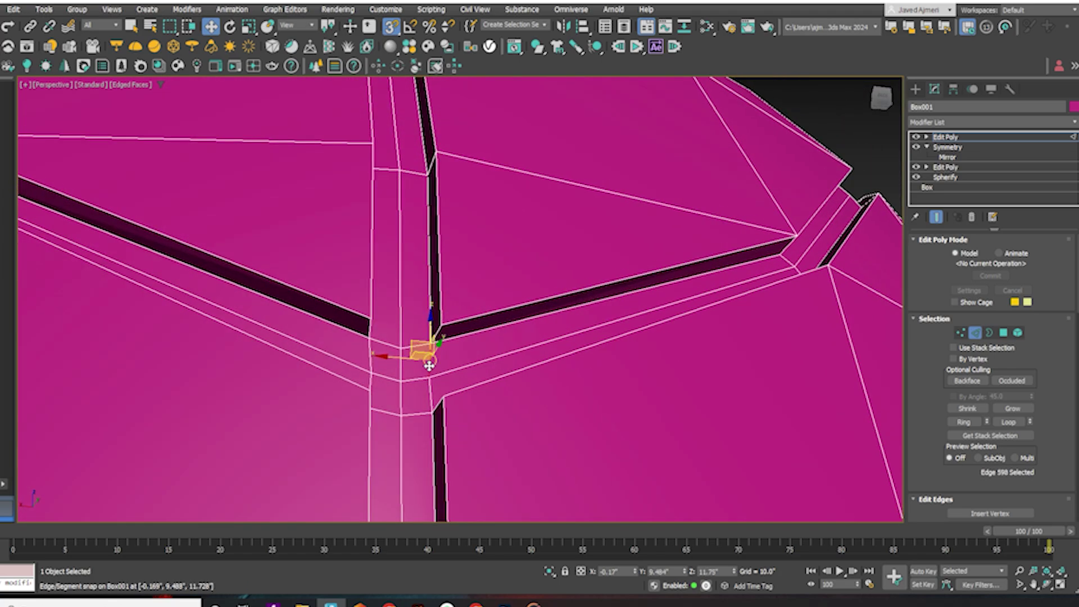
scroll(429, 366, up, 4)
double_click(451, 296)
scroll(450, 297, down, 5)
Add the short depth edges at the other corners of the groove junctions around the ball to the selection.
alt+middle_drag(450, 296, 329, 180)
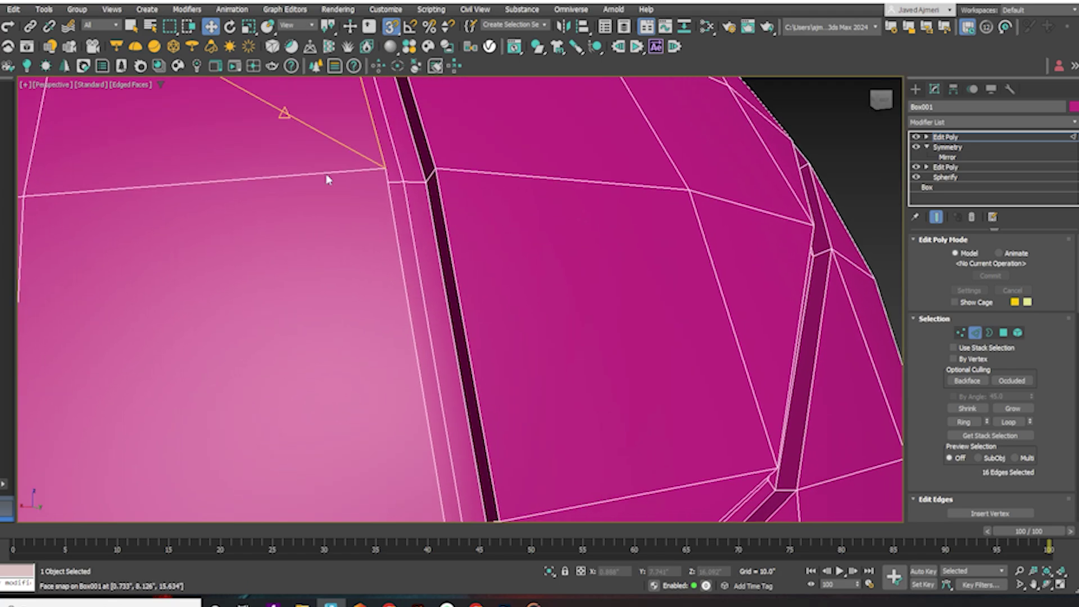
scroll(329, 180, down, 5)
alt+middle_drag(413, 382, 485, 400)
scroll(492, 432, up, 4)
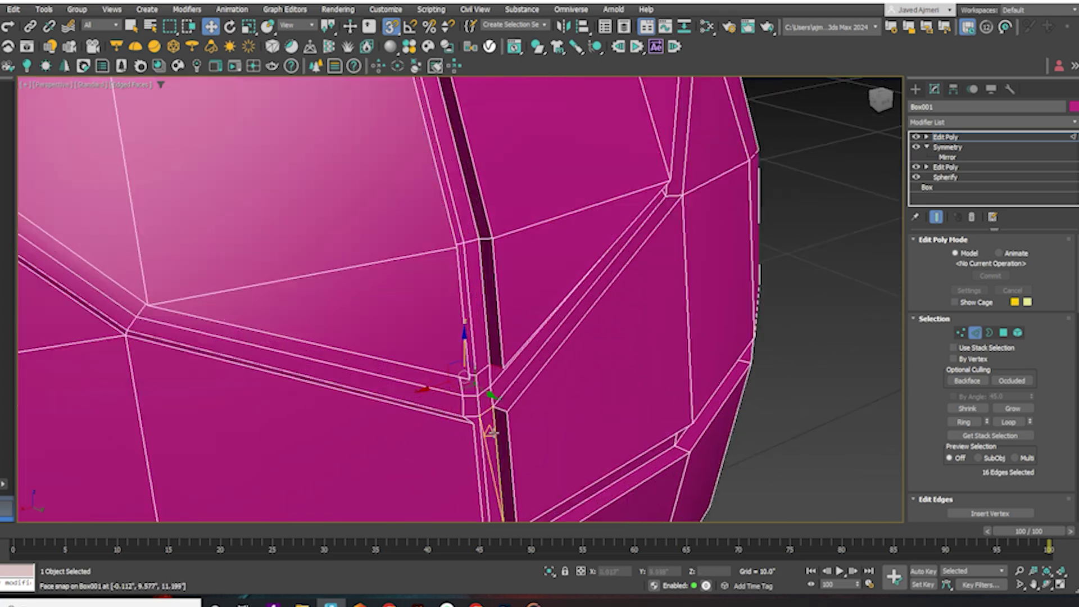
scroll(491, 432, up, 4)
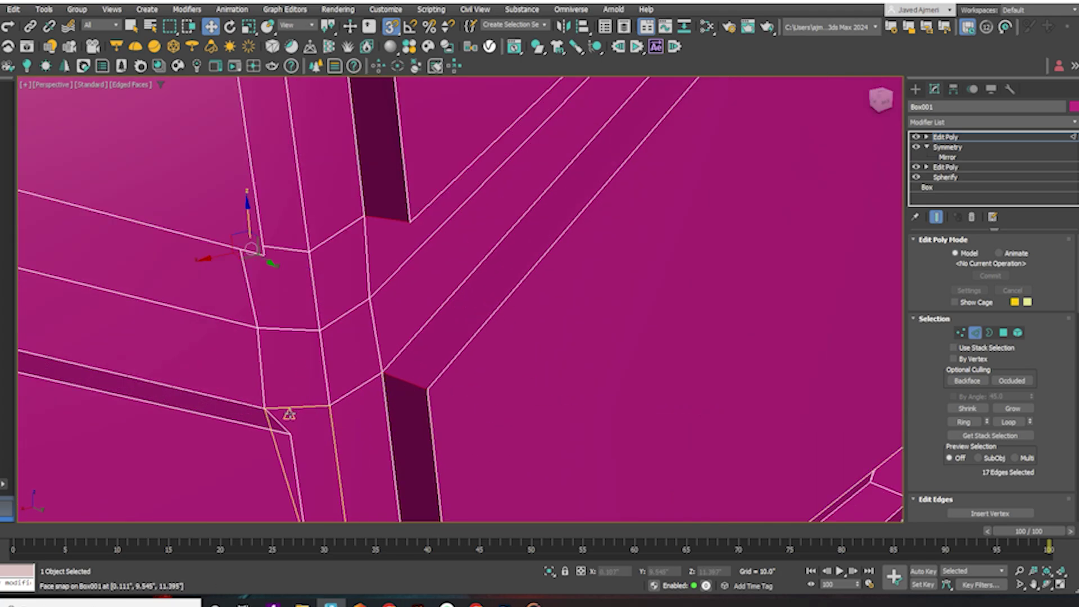
ctrl+click(279, 425)
scroll(292, 351, down, 4)
alt+middle_drag(294, 356, 326, 114)
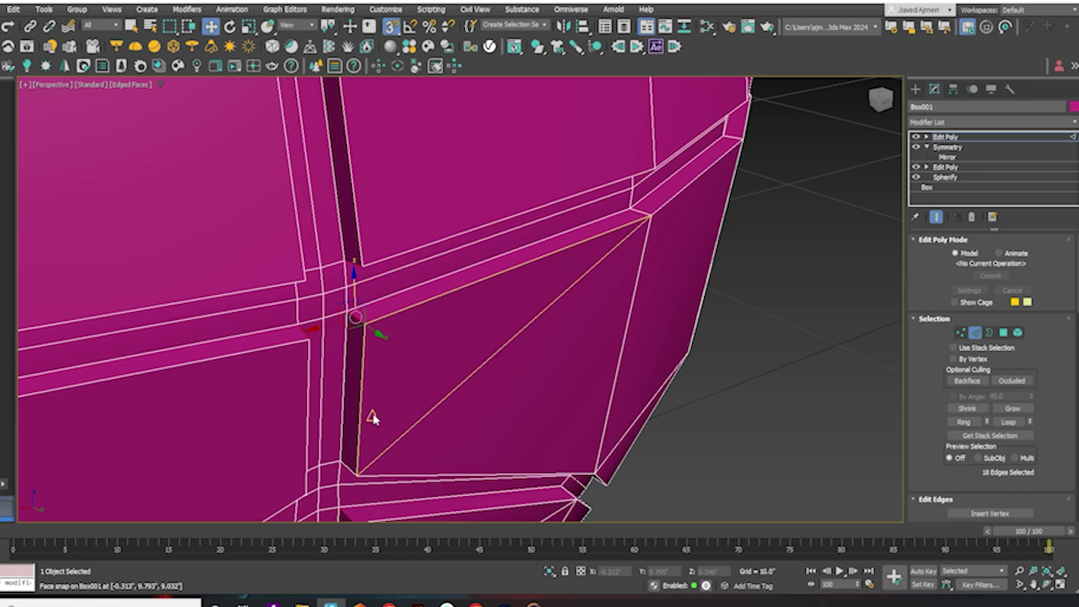
alt+middle_drag(302, 316, 582, 415)
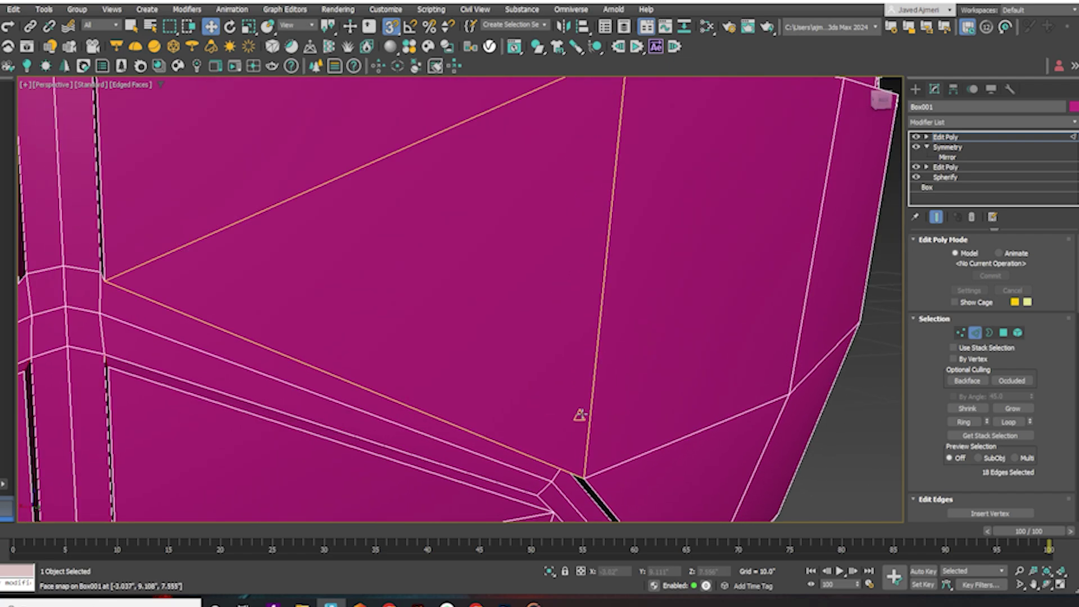
scroll(580, 415, down, 3)
middle_drag(414, 409, 379, 374)
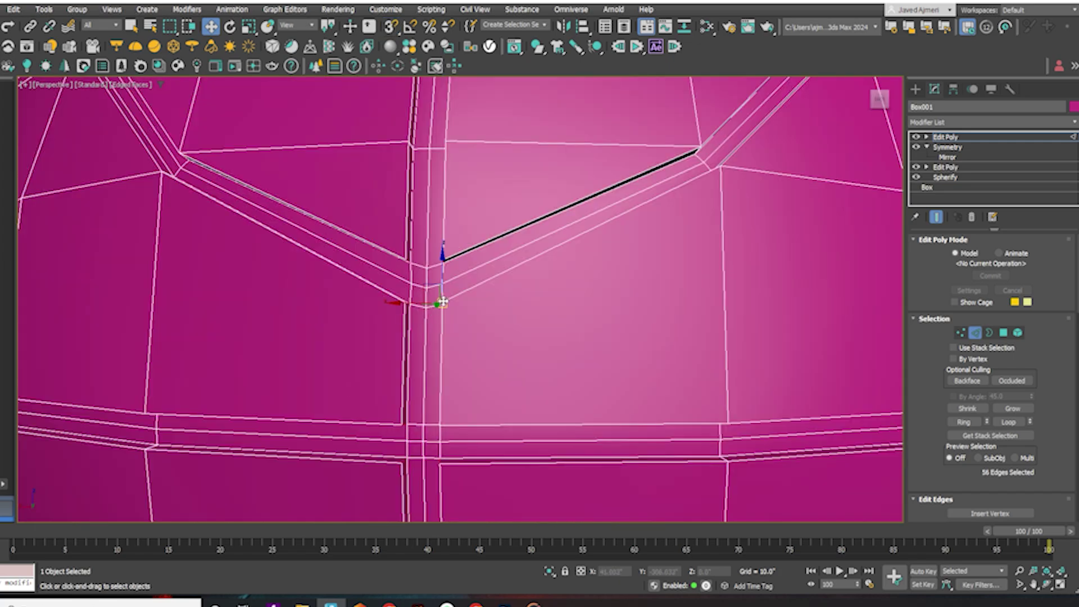
Examine the selected corner edges at the V, equator and lower groove junctions in the wireframe front view.
scroll(453, 303, up, 4)
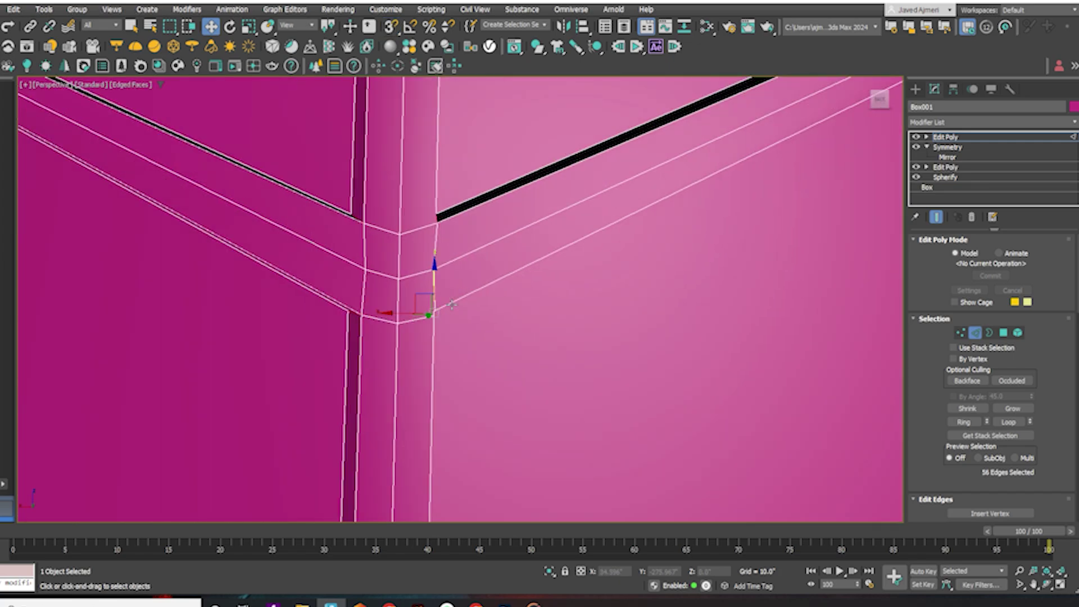
key(f)
scroll(480, 322, up, 8)
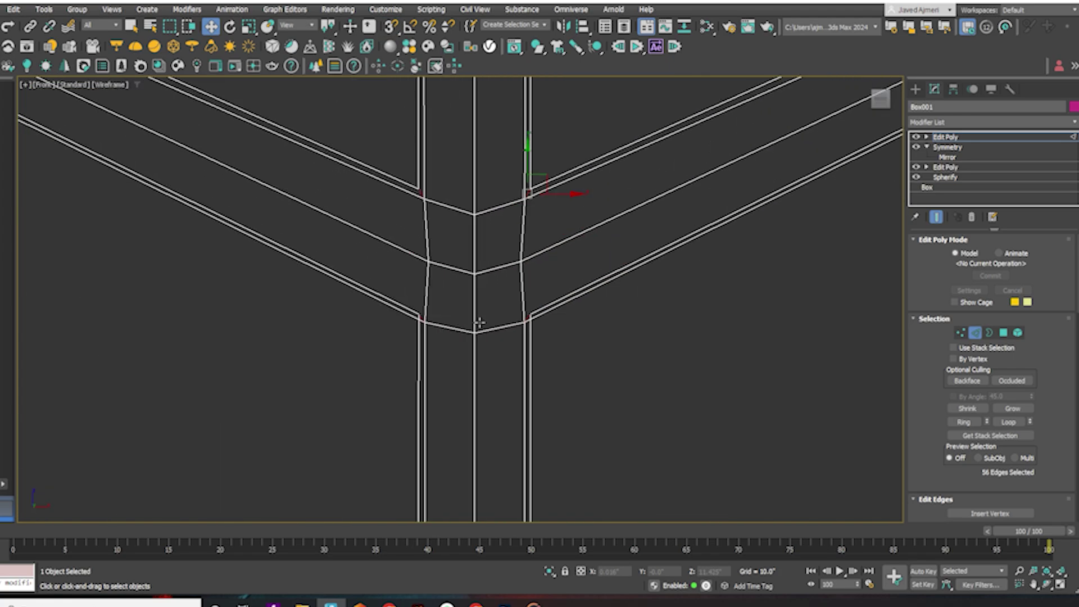
scroll(479, 322, up, 2)
scroll(585, 163, up, 2)
scroll(389, 312, up, 2)
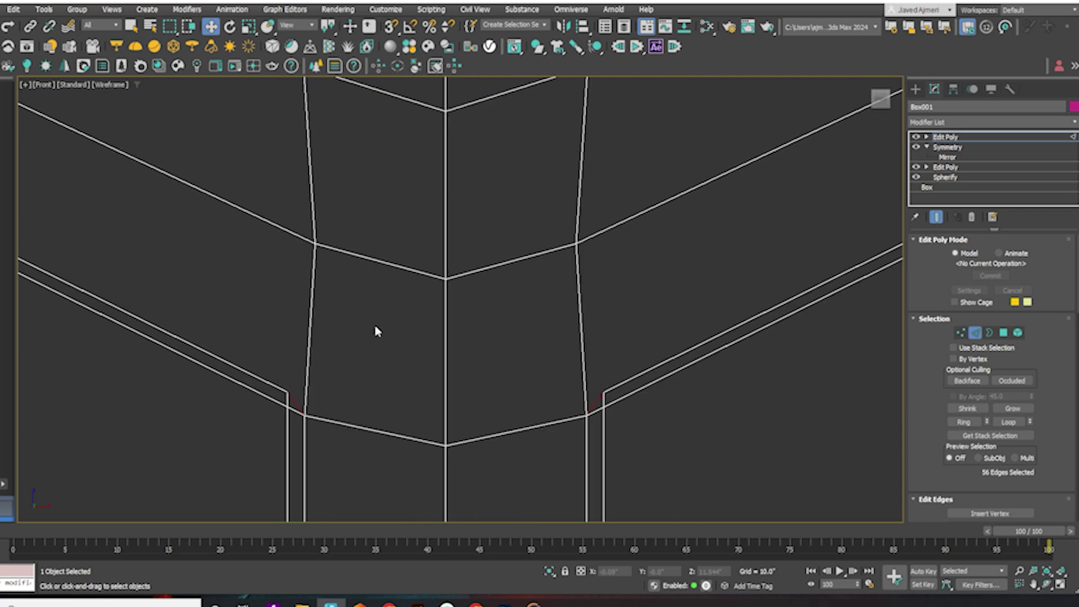
scroll(409, 425, down, 8)
middle_drag(385, 293, 392, 48)
middle_drag(387, 434, 380, 372)
scroll(407, 285, up, 3)
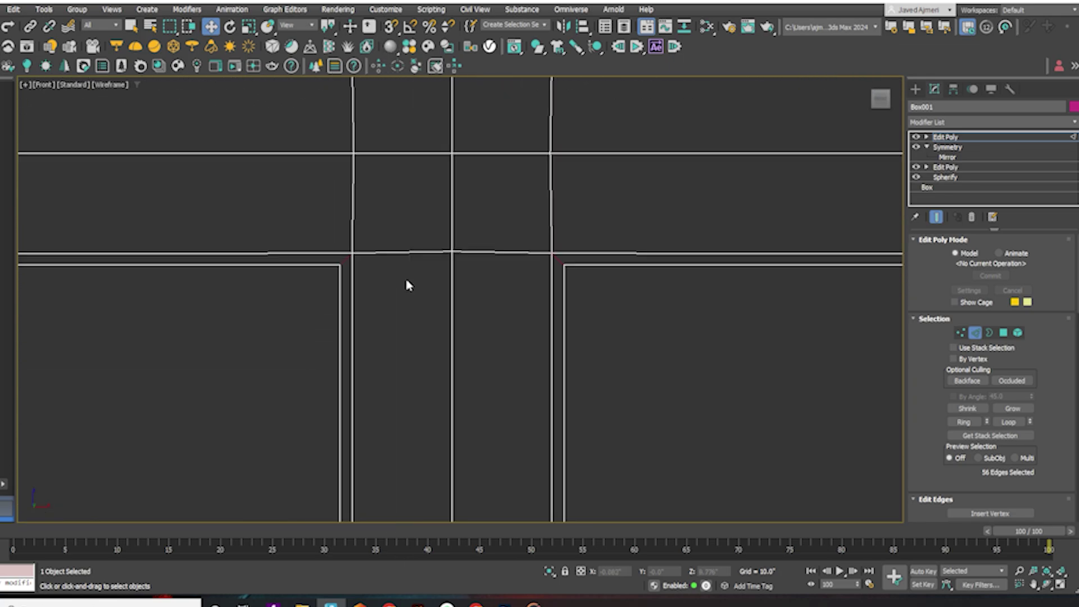
scroll(407, 284, down, 5)
scroll(394, 374, up, 6)
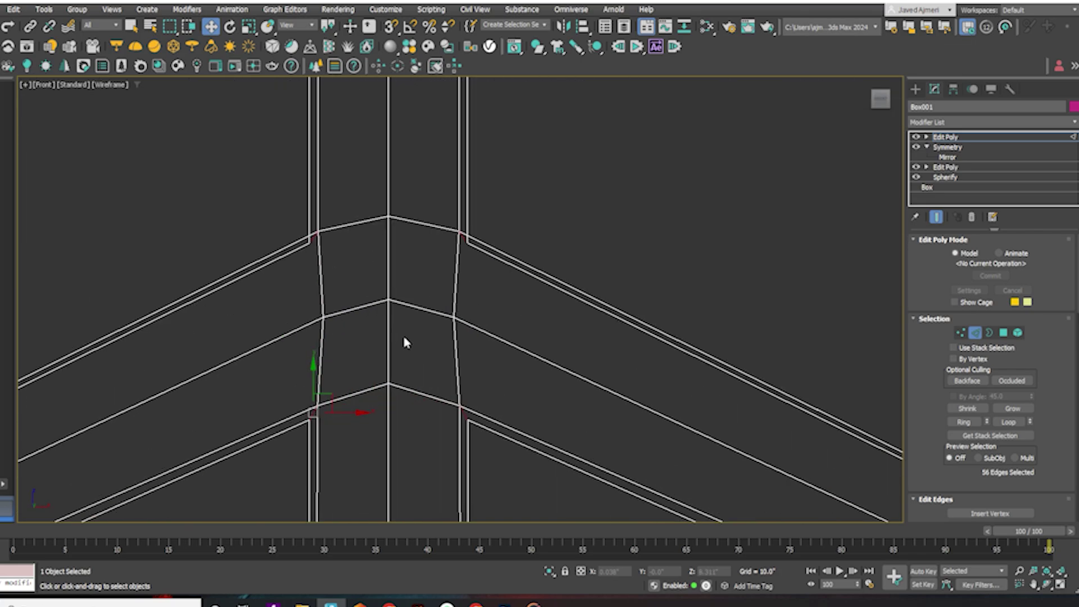
scroll(450, 303, down, 1)
scroll(437, 317, down, 5)
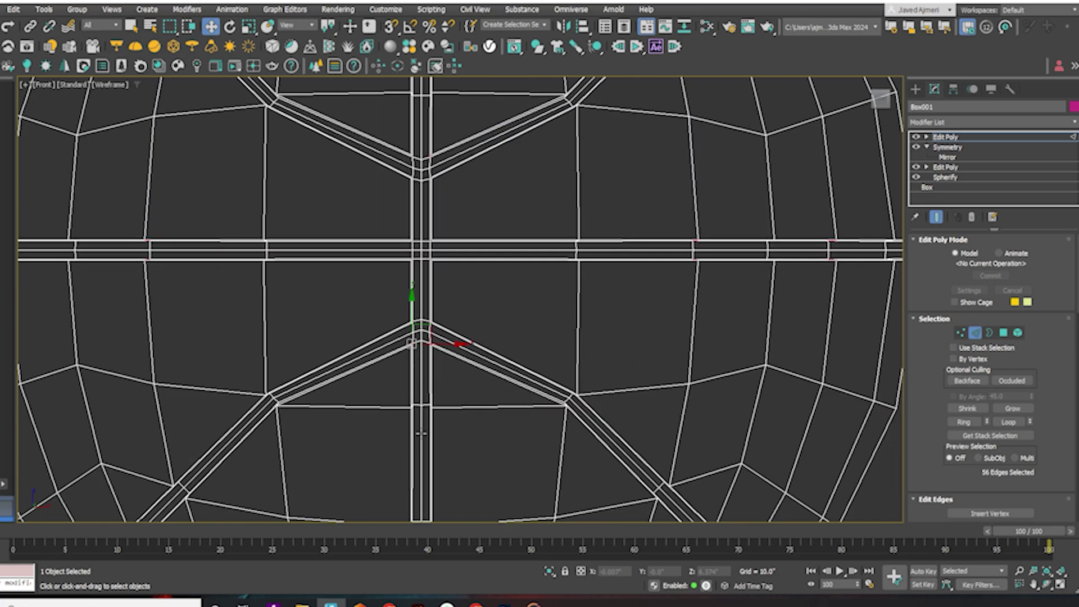
middle_drag(438, 317, 445, 126)
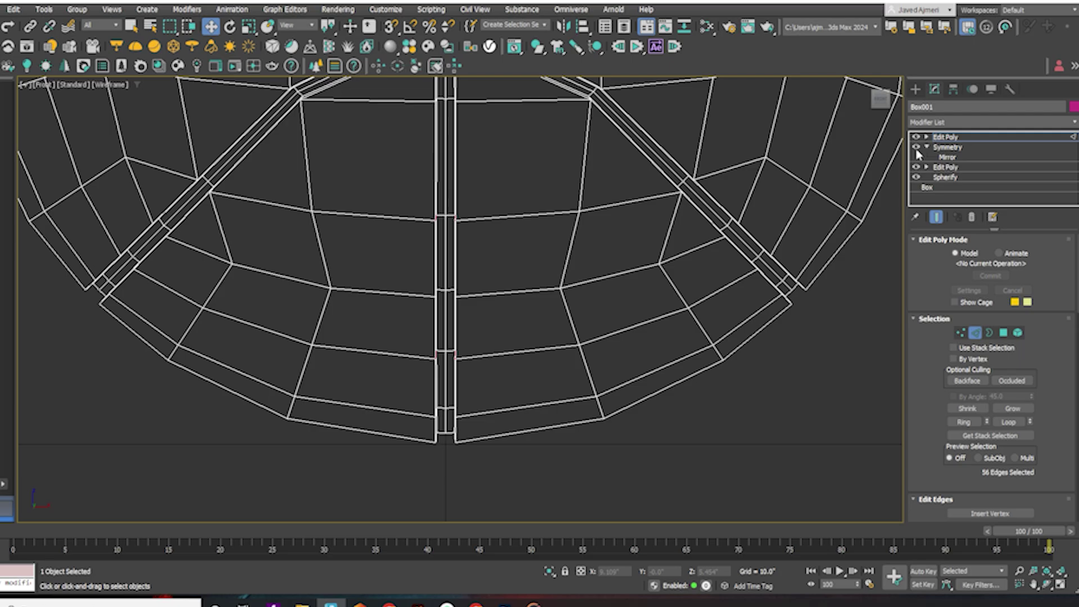
Examine the selected corner edges at the groove junctions on the opposite side of the ball in wireframe.
mouse_move(868, 104)
mouse_down()
mouse_move(885, 98)
mouse_move(871, 101)
mouse_up()
scroll(416, 402, up, 10)
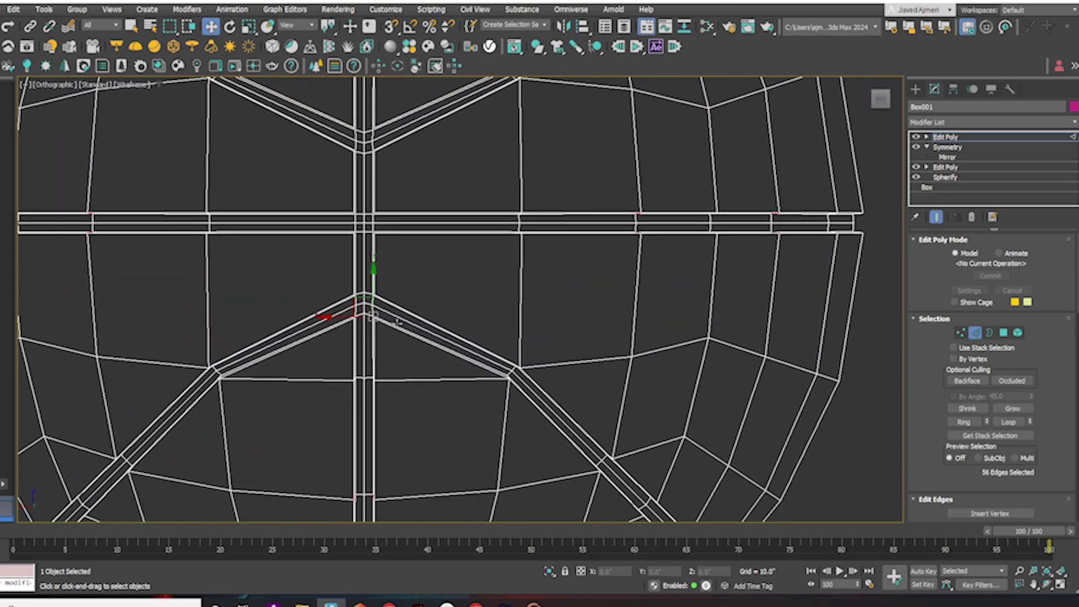
scroll(273, 327, down, 8)
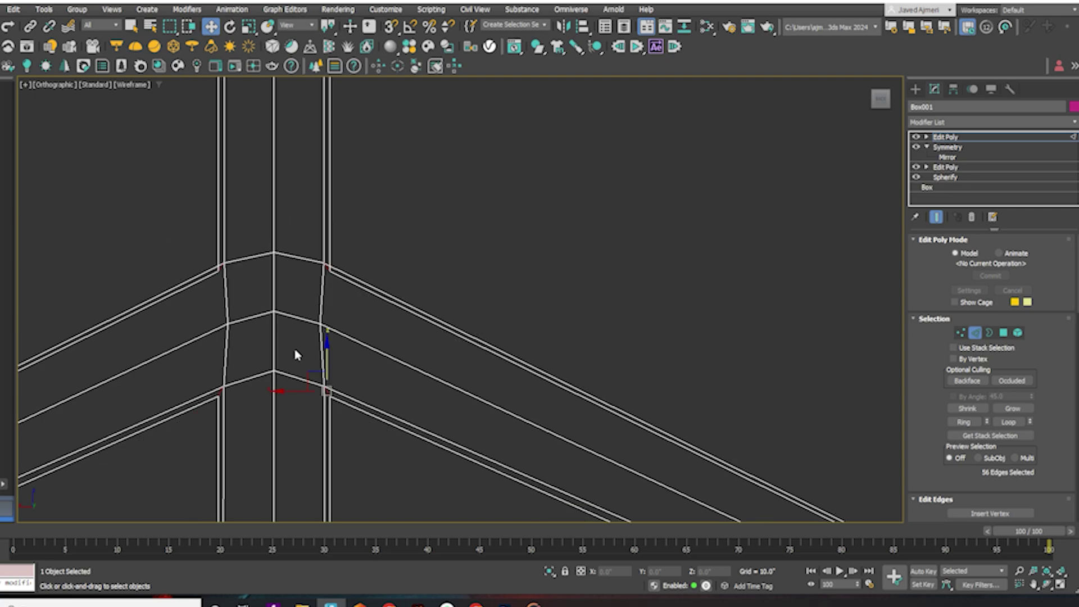
middle_drag(312, 166, 326, 412)
scroll(350, 352, up, 7)
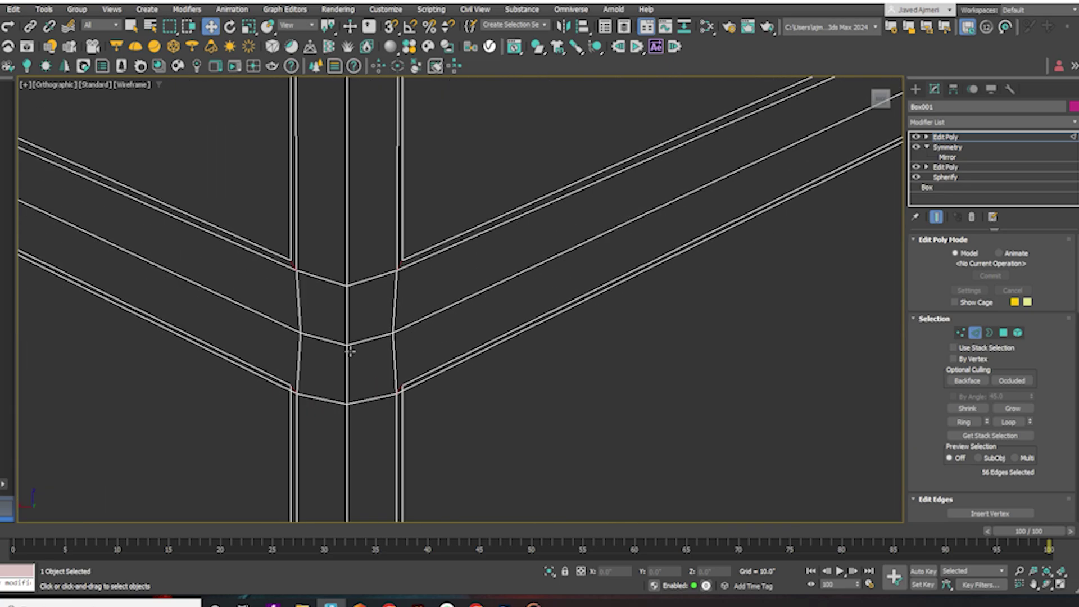
scroll(349, 352, down, 3)
Return to a shaded perspective view of the ball and turn off the edged-faces display.
key(F3)
key(p)
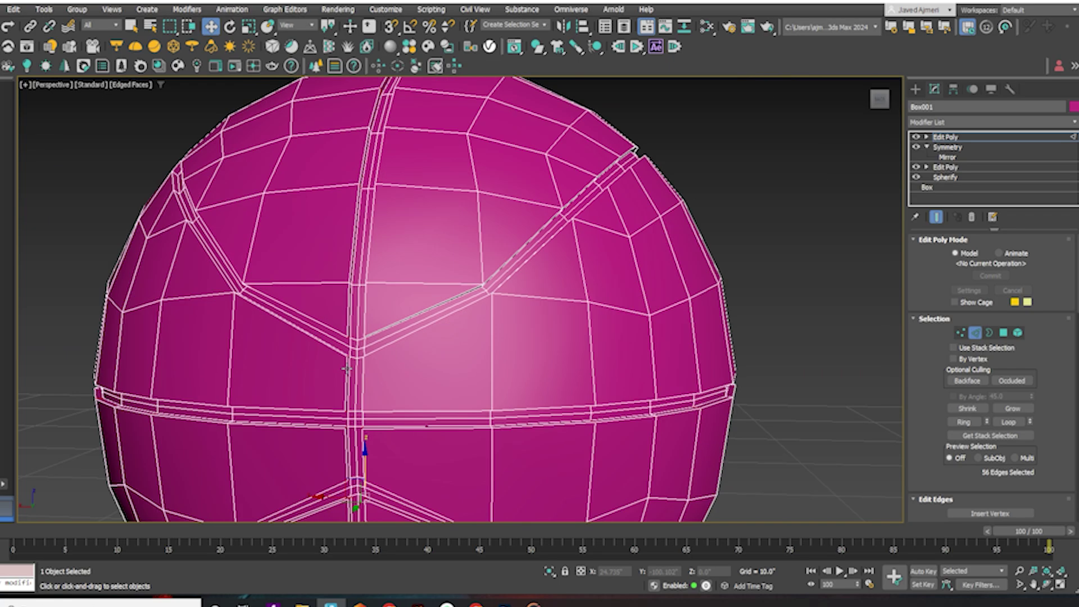
scroll(344, 377, down, 2)
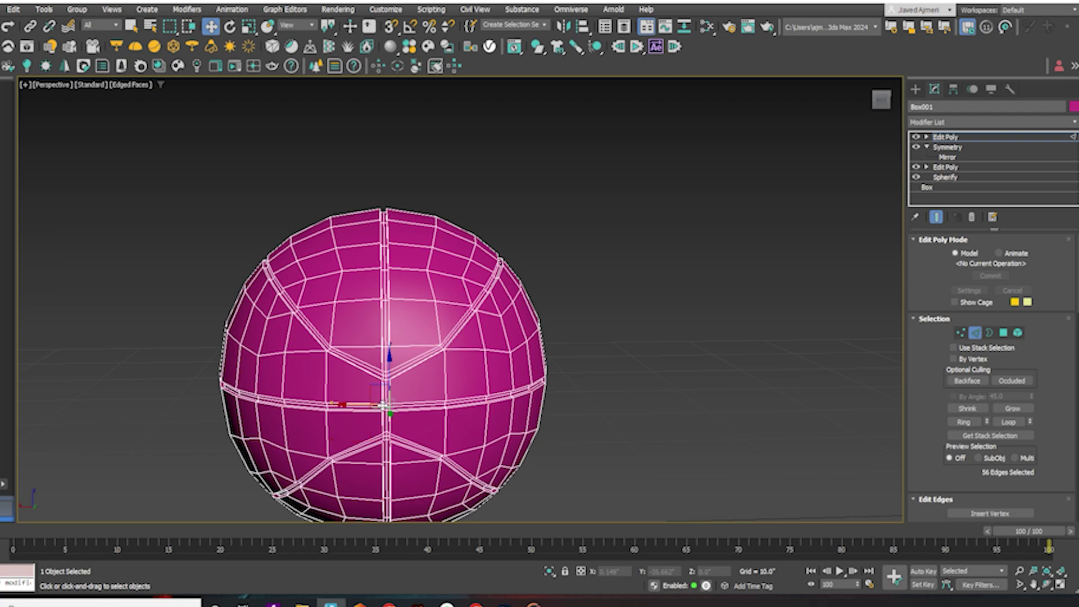
scroll(386, 382, up, 8)
scroll(433, 427, up, 3)
middle_drag(387, 407, 444, 395)
scroll(444, 395, down, 8)
key(F4)
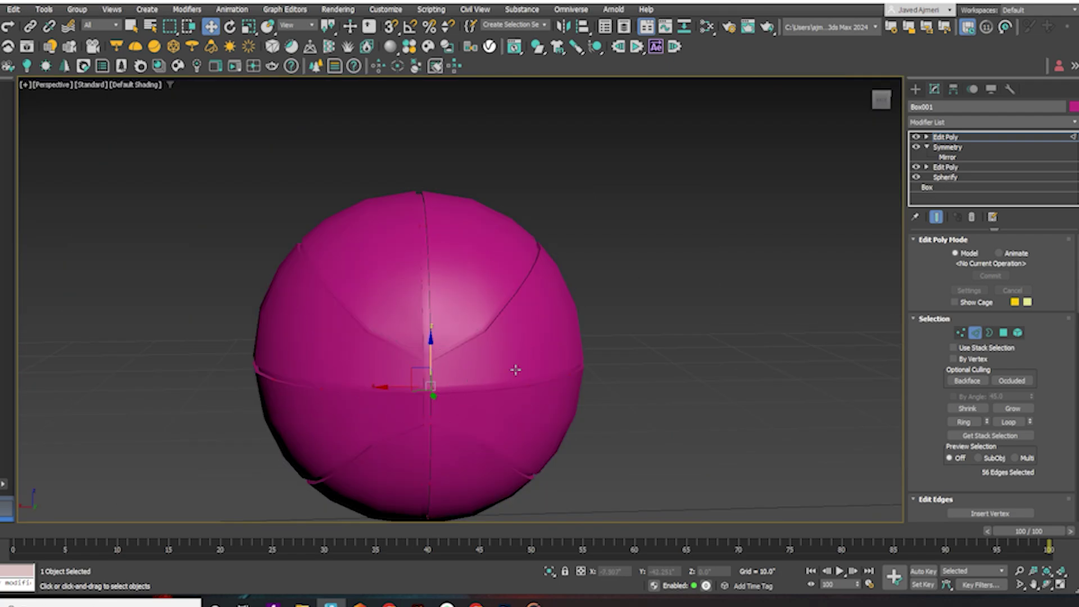
Apply a TurboSmooth modifier to the ball with 2 iterations.
click(974, 122)
text(tu)
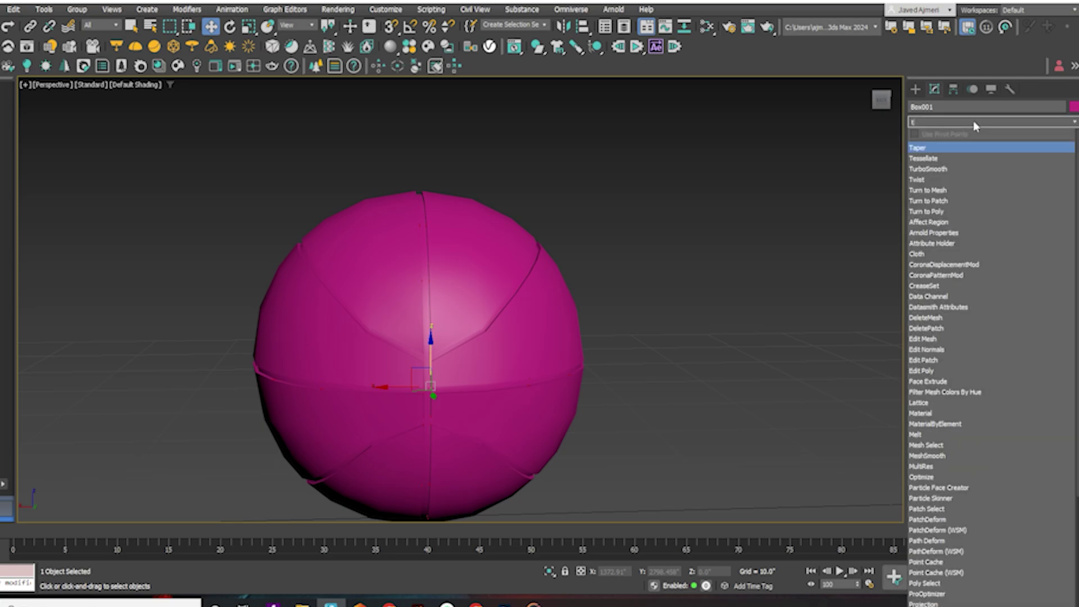
key(Return)
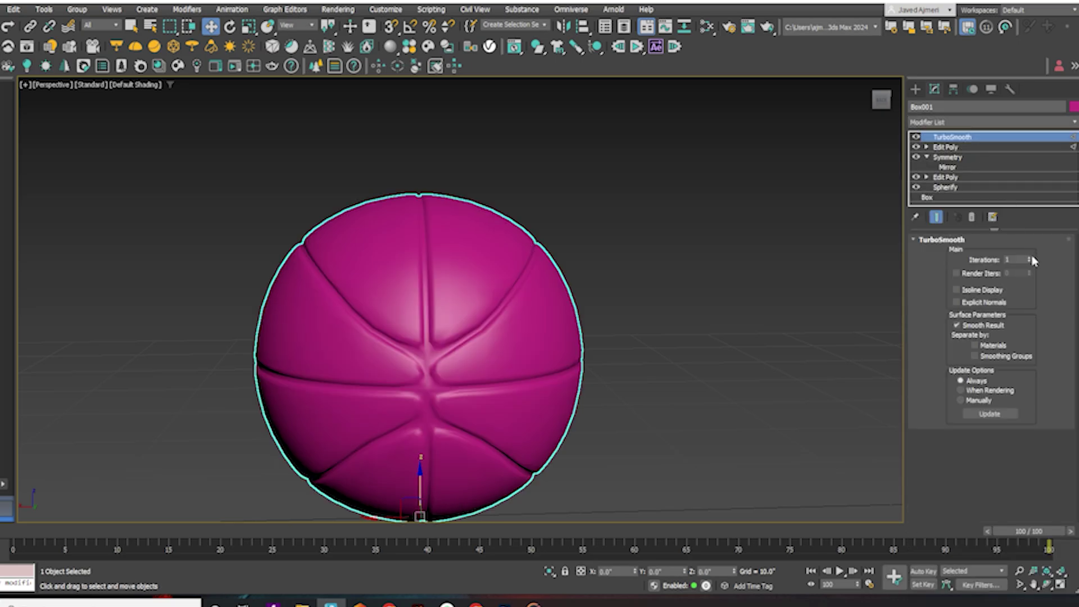
click(1032, 258)
Return to the Edit Poly level beneath TurboSmooth and start an interactive Chamfer with settings on the selected corner edges.
click(992, 147)
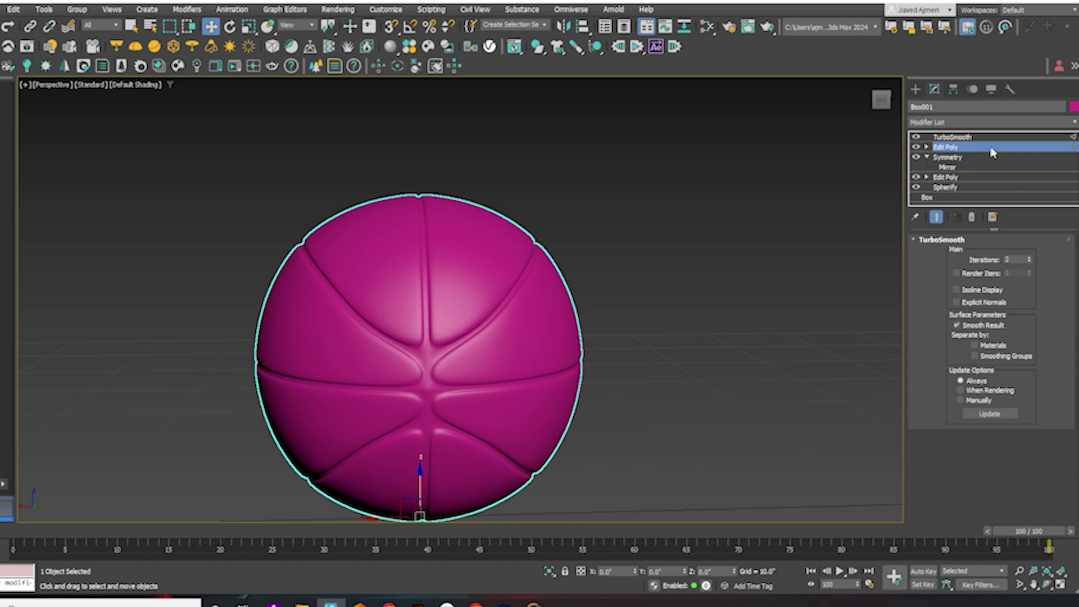
right_click(658, 245)
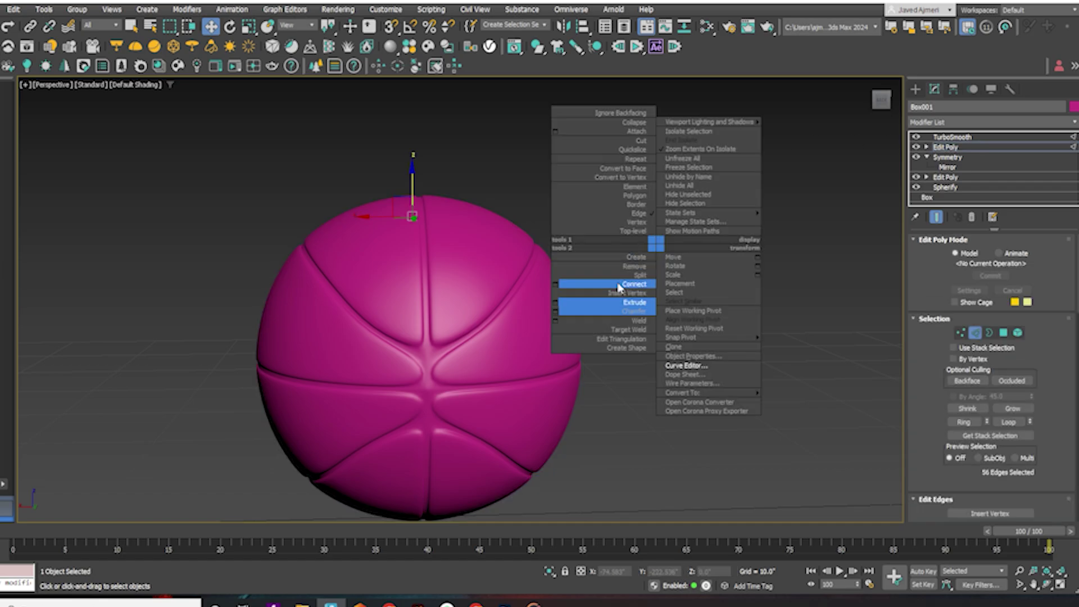
click(556, 312)
scroll(442, 373, up, 3)
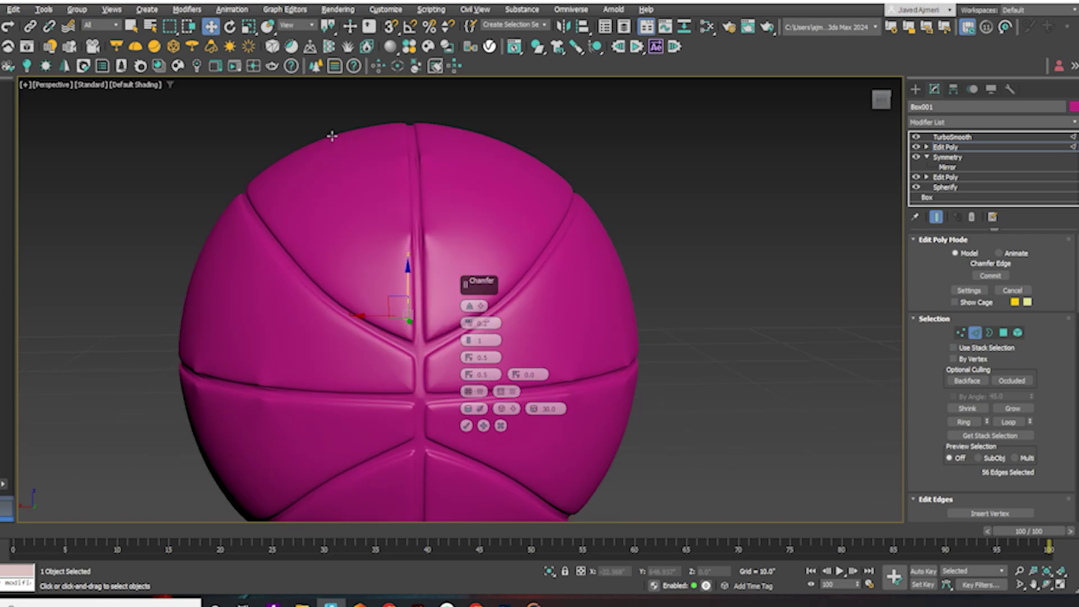
Deselect the stray edges at the ball's upper seam, sides and underside, keeping only the edges at the groove junction corners.
drag(349, 99, 466, 260)
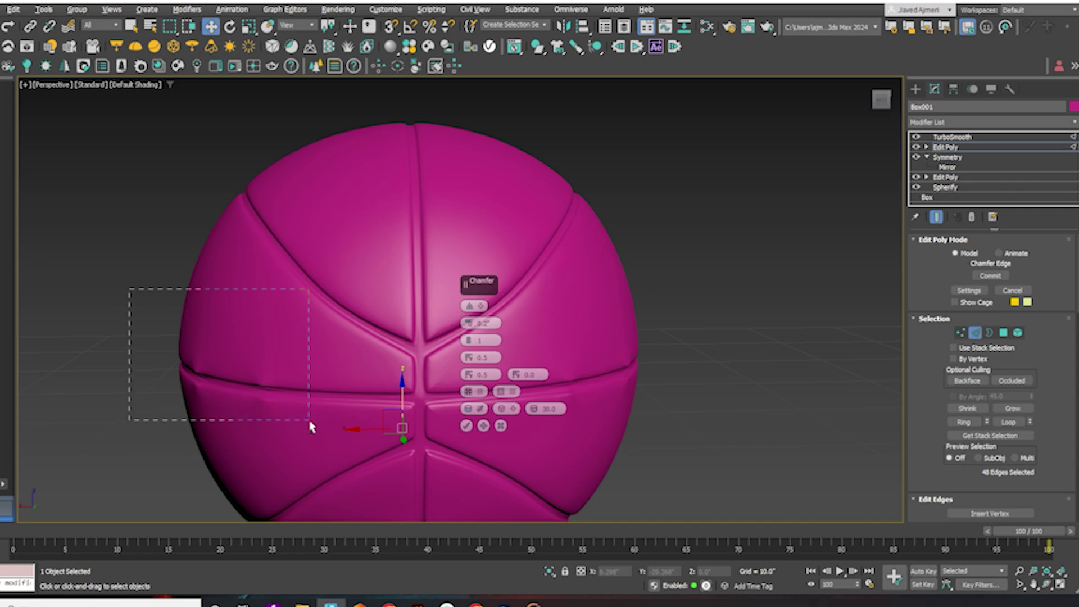
alt+drag(311, 428, 311, 427)
alt+drag(776, 282, 572, 414)
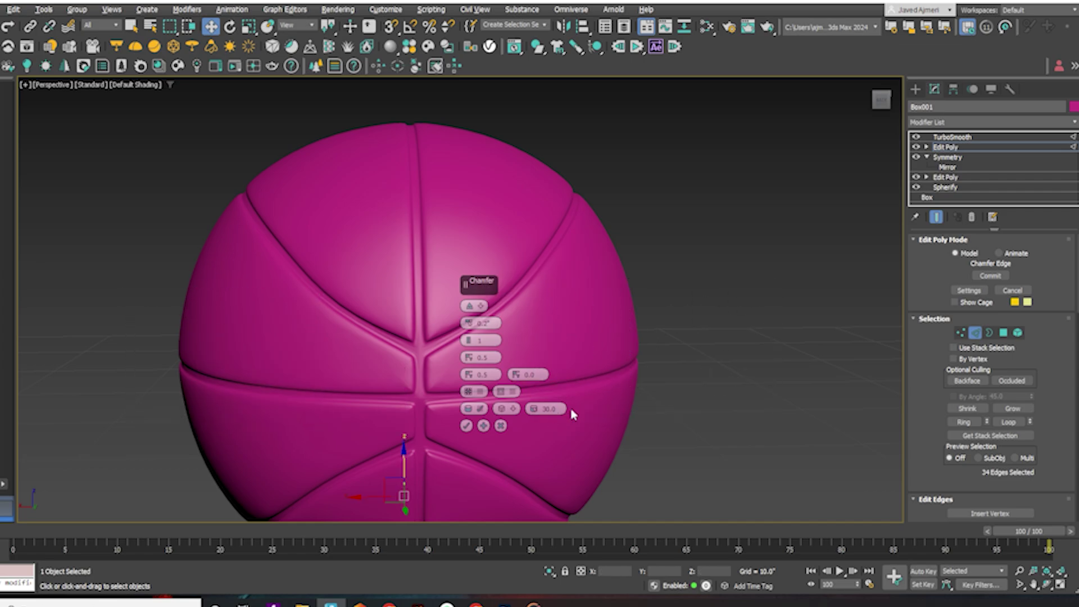
alt+middle_drag(572, 414, 418, 490)
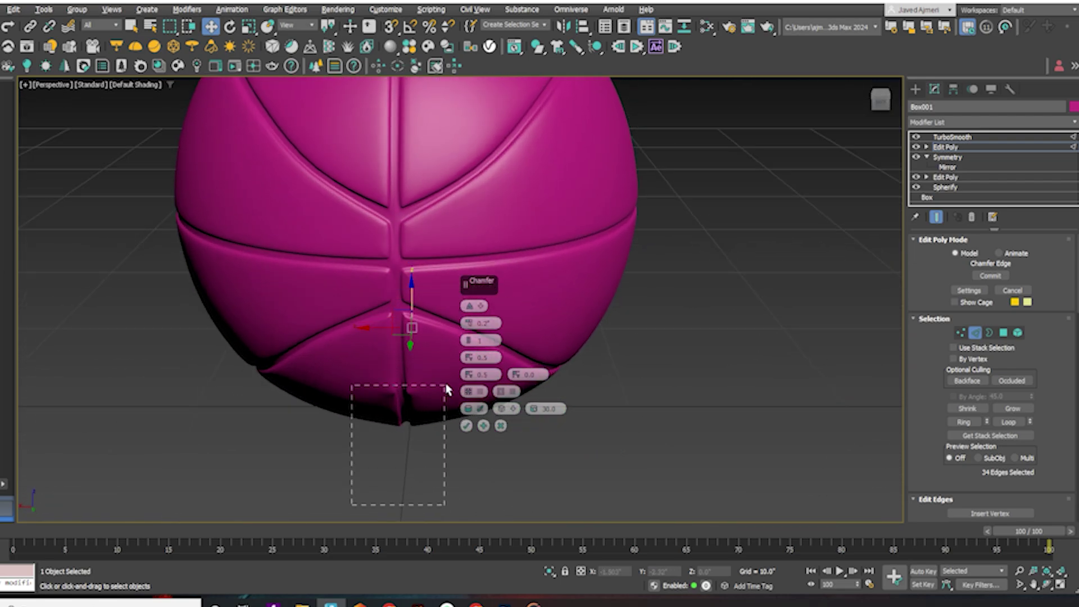
alt+drag(447, 389, 446, 388)
alt+middle_drag(424, 406, 382, 480)
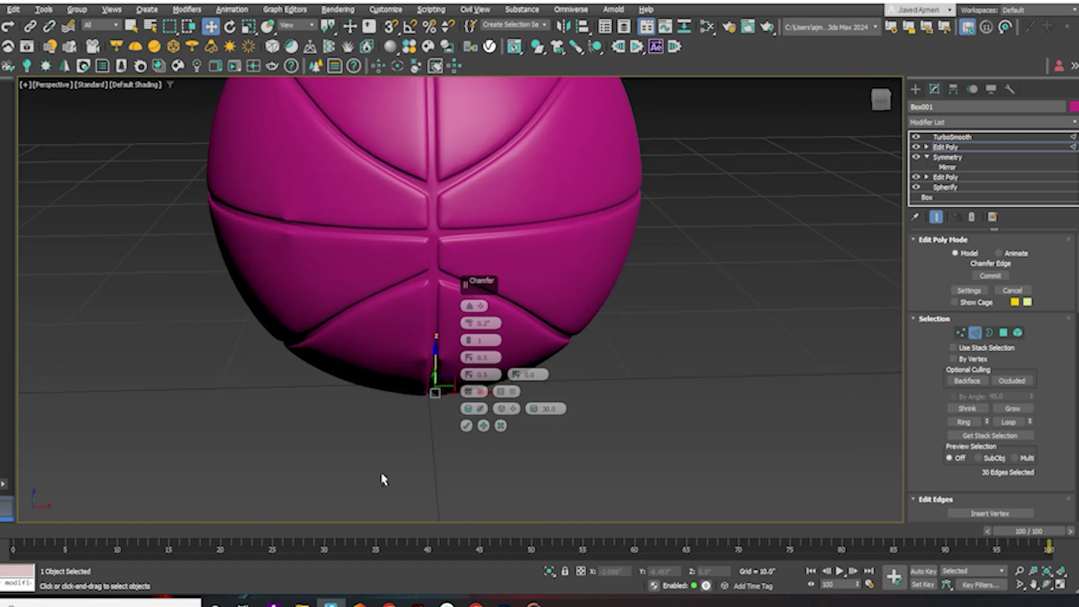
alt+drag(466, 347, 467, 347)
alt+middle_drag(403, 340, 175, 400)
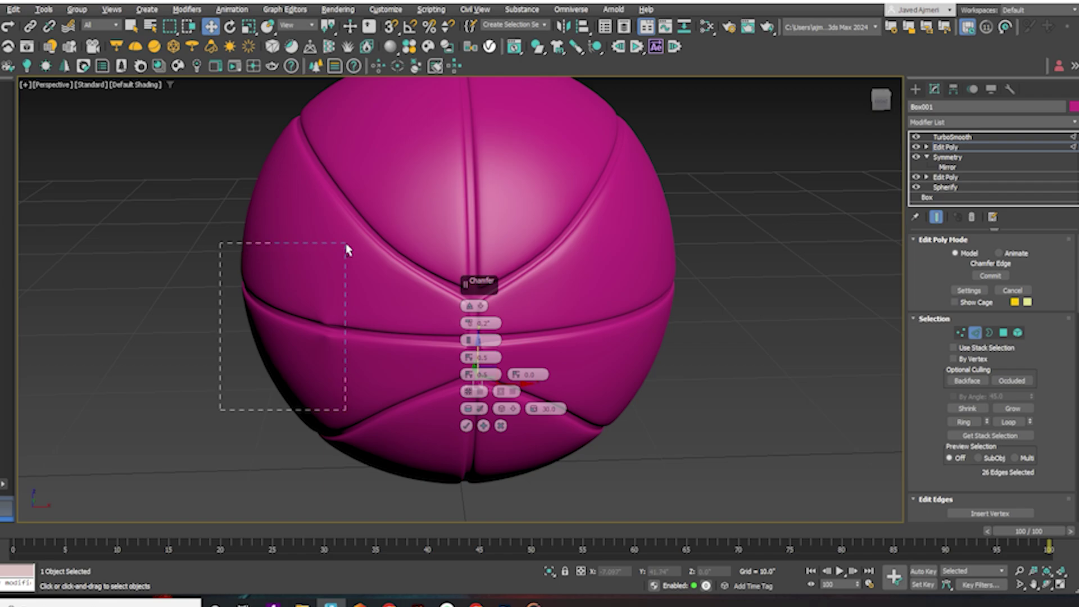
alt+drag(346, 247, 349, 246)
alt+middle_drag(349, 246, 345, 342)
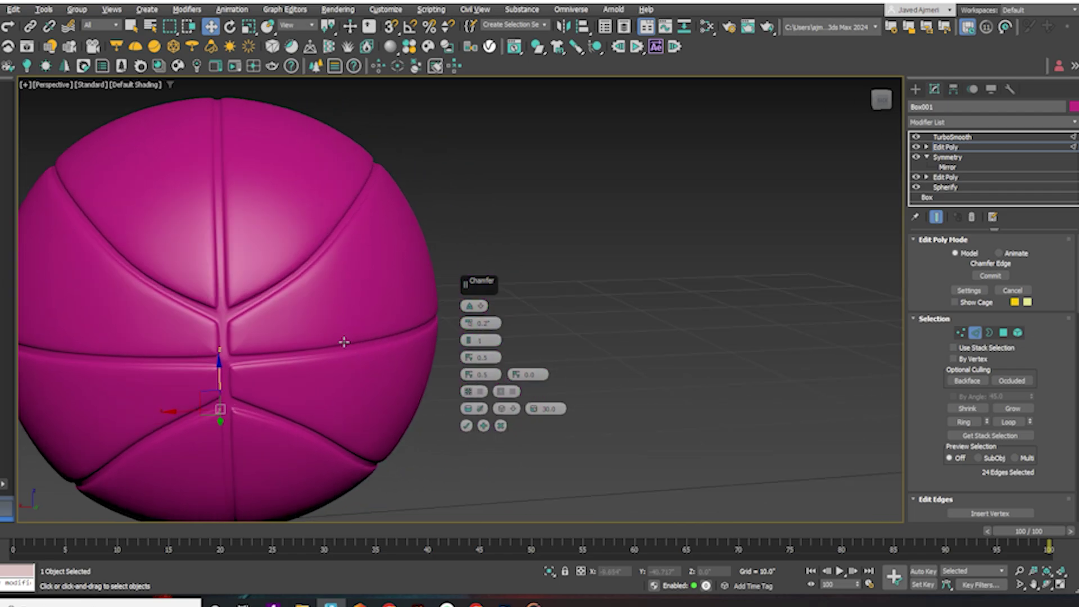
Set the chamfer amount on the selected groove-junction edges to 0.1".
scroll(275, 368, up, 2)
middle_drag(272, 369, 414, 365)
scroll(223, 369, up, 2)
scroll(326, 332, up, 2)
click(484, 323)
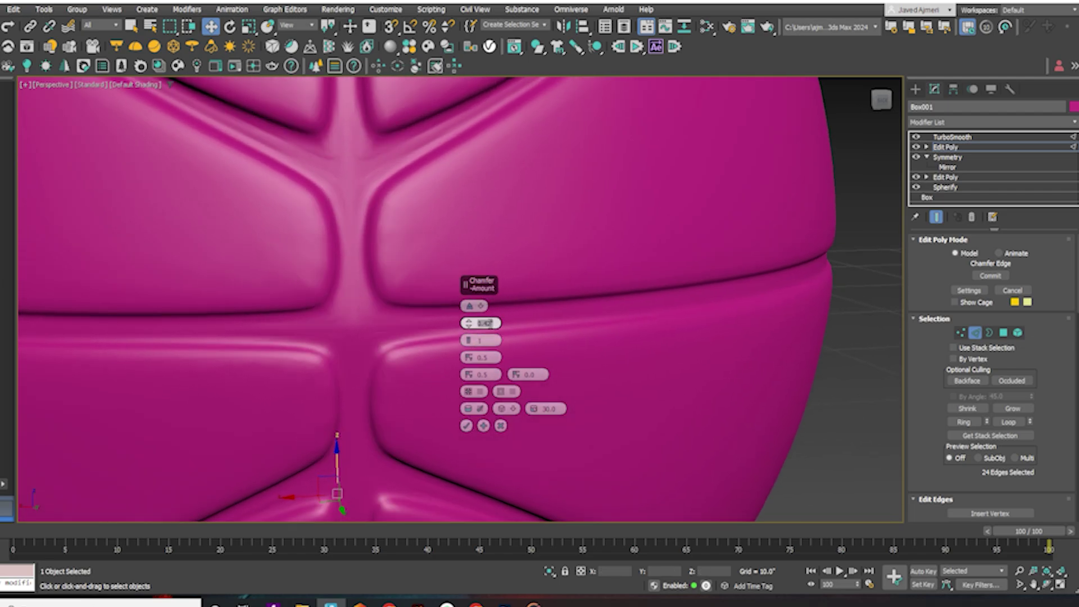
text(.4)
key(Return)
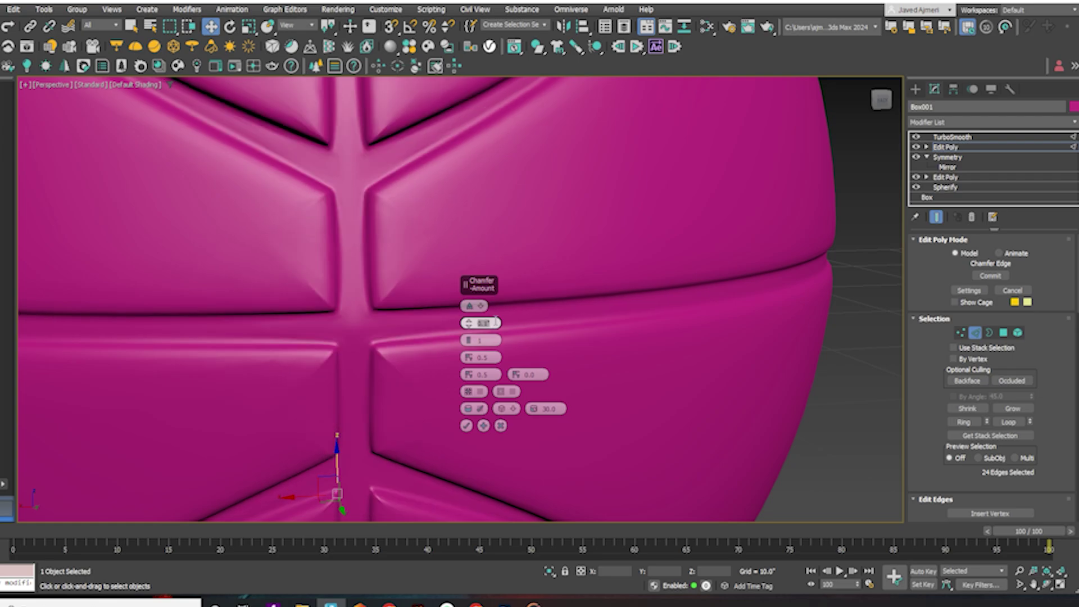
Change the chamfer type for the groove-junction edges to Tri after trying Quad.
click(486, 306)
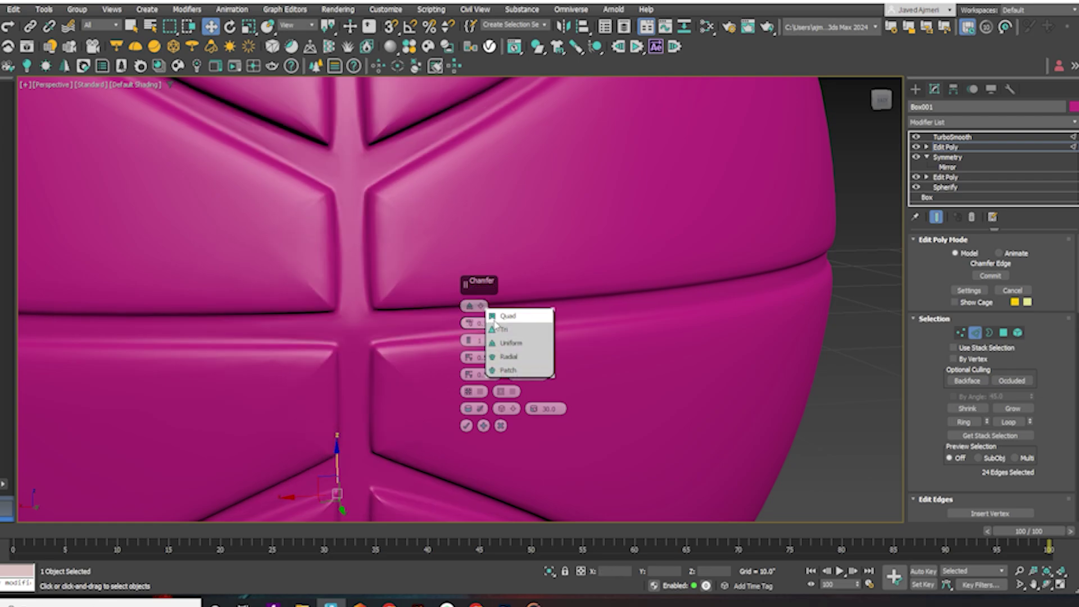
click(500, 316)
click(485, 307)
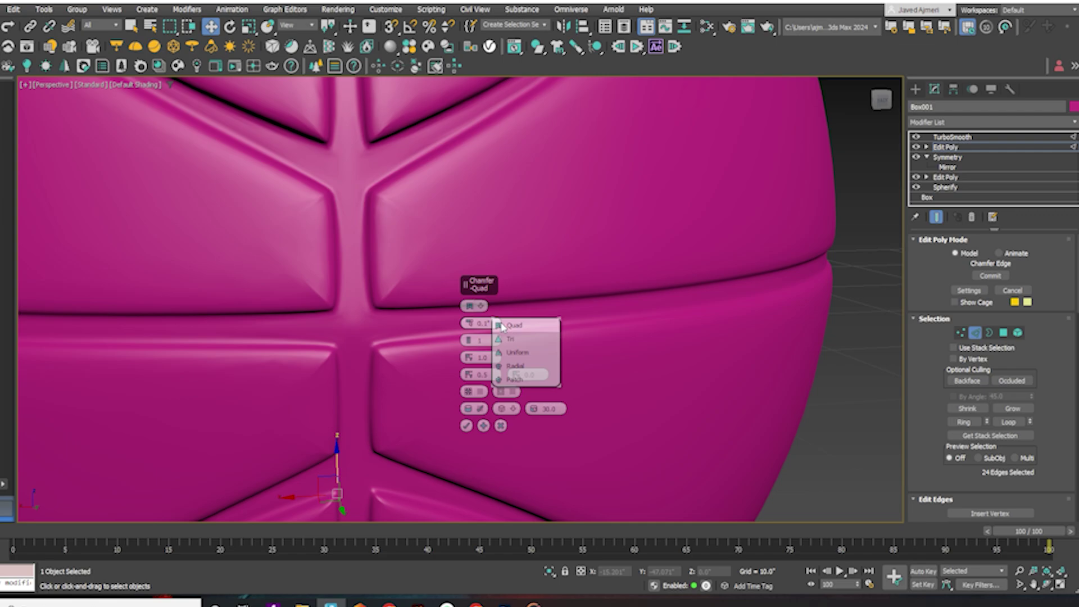
click(506, 333)
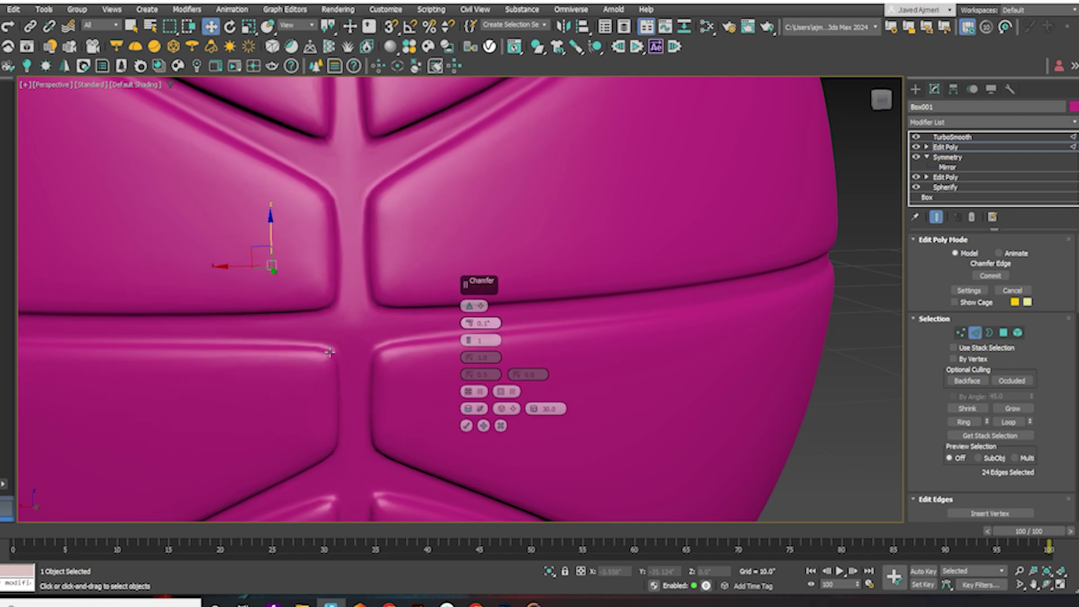
scroll(330, 353, down, 10)
alt+middle_drag(298, 309, 343, 362)
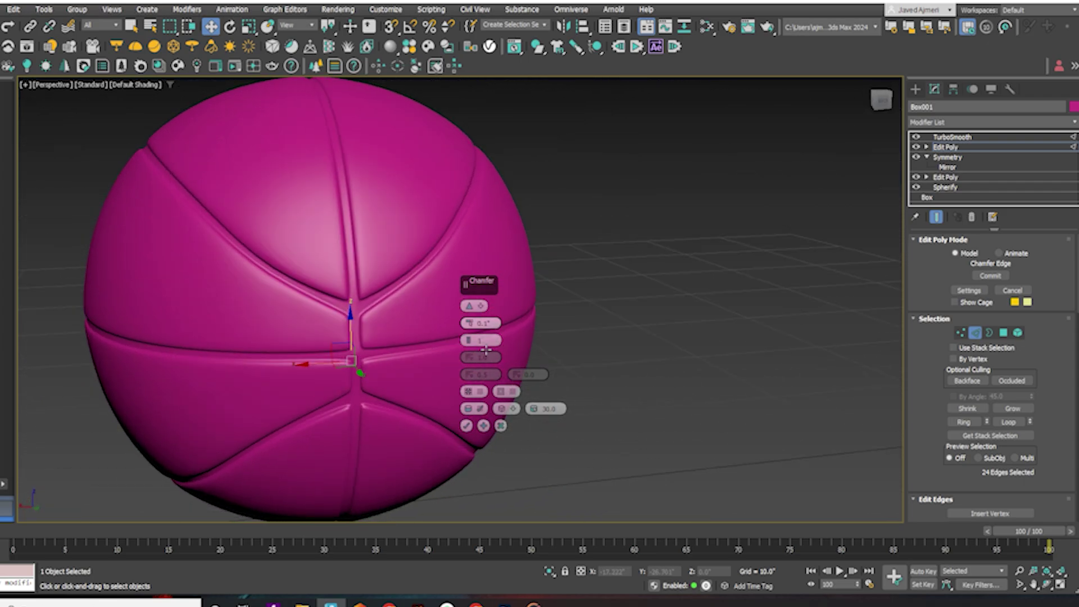
Set the chamfer segments to 0 and commit the chamfer on the groove-junction edges.
scroll(486, 350, up, 5)
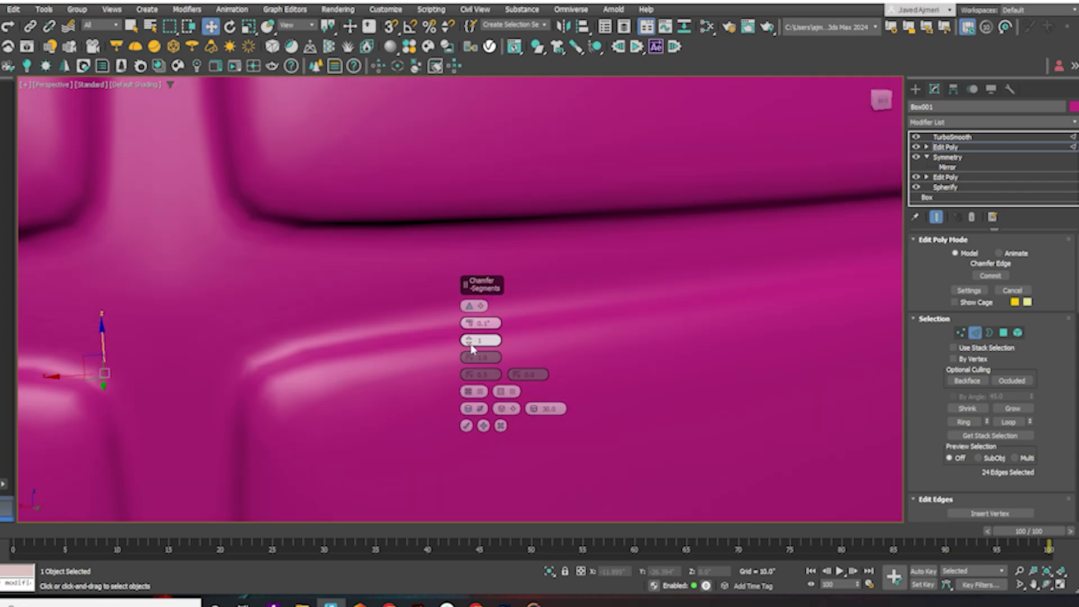
scroll(283, 349, down, 6)
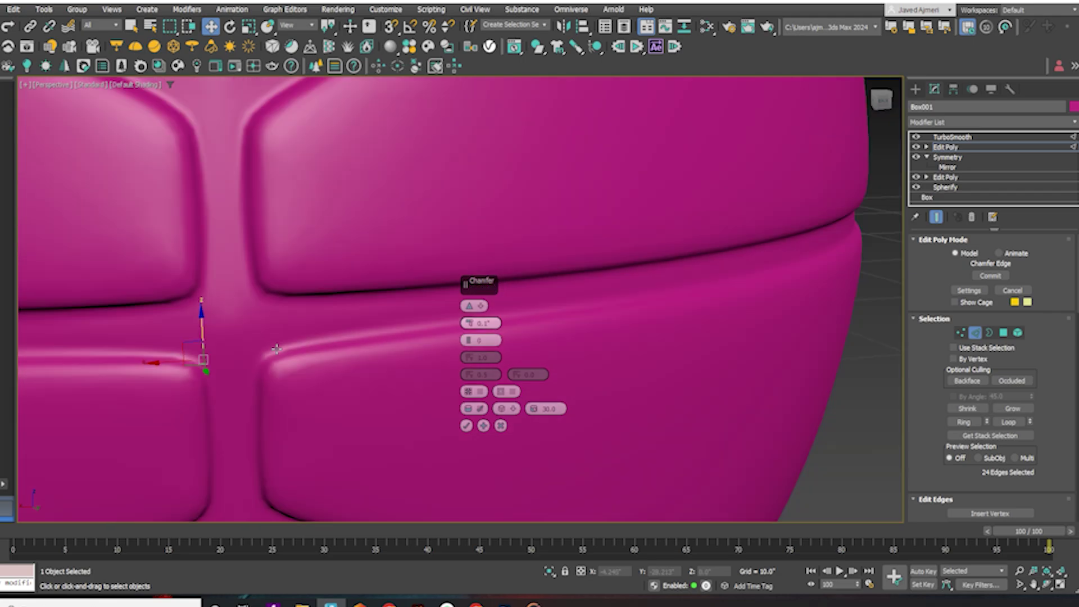
scroll(287, 345, up, 2)
middle_drag(290, 344, 351, 307)
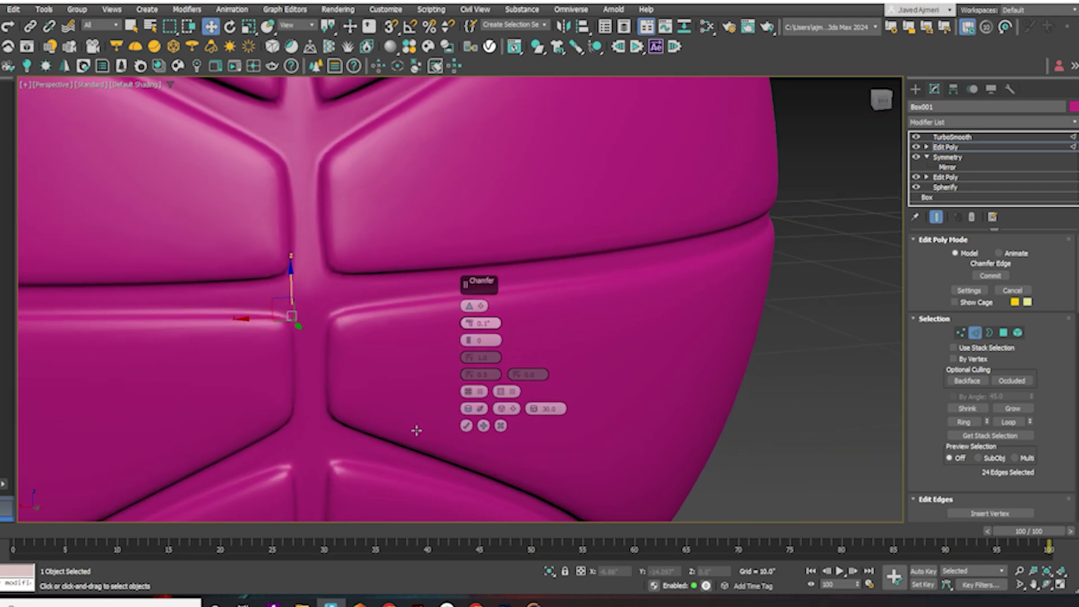
click(467, 427)
scroll(374, 337, down, 2)
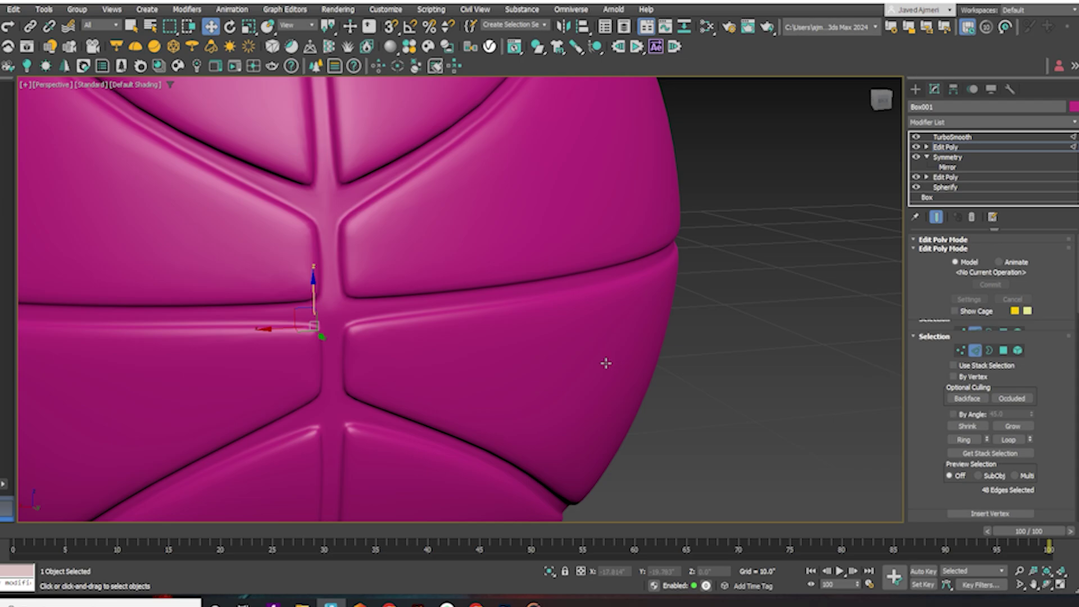
Assign material ID 2 to the seam groove polygons and ID 1 to all other polygons, then return to the TurboSmooth level.
key(4)
scroll(606, 363, down, 5)
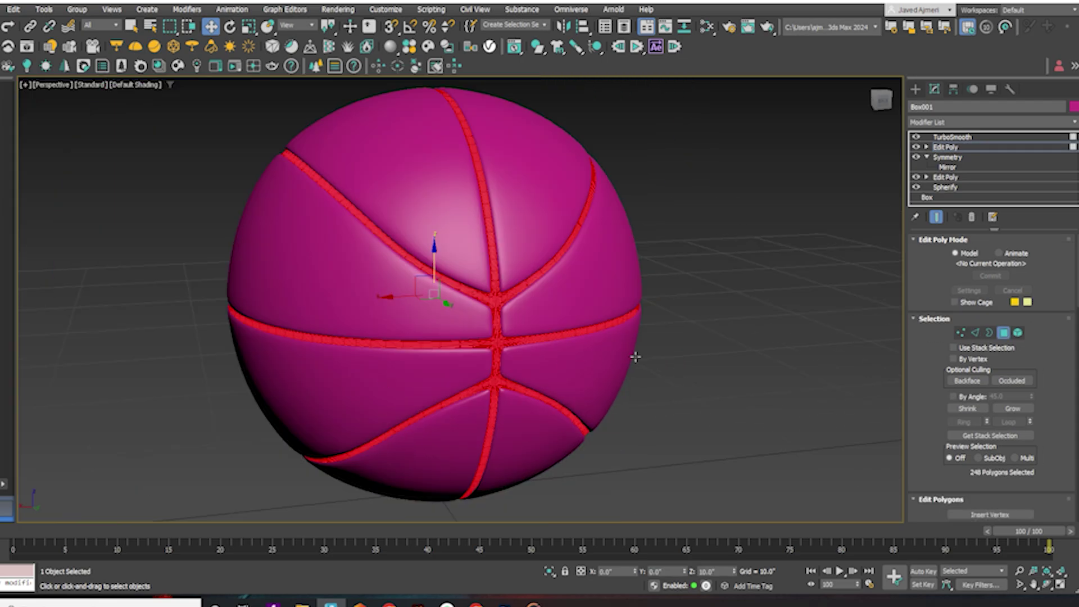
drag(1051, 397, 1041, 213)
drag(1047, 481, 1056, 207)
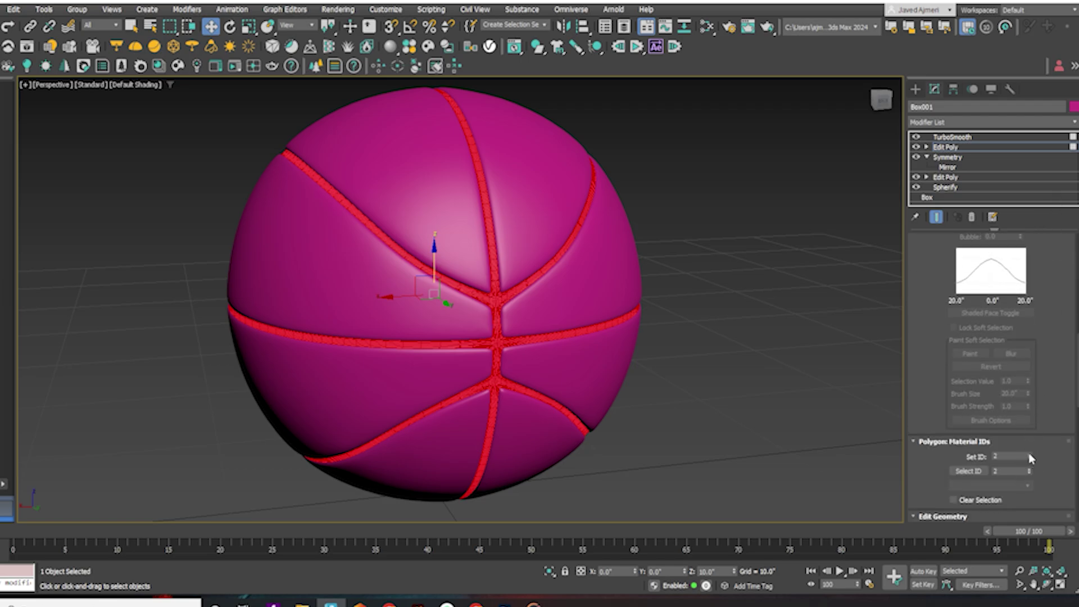
key(ctrl+i)
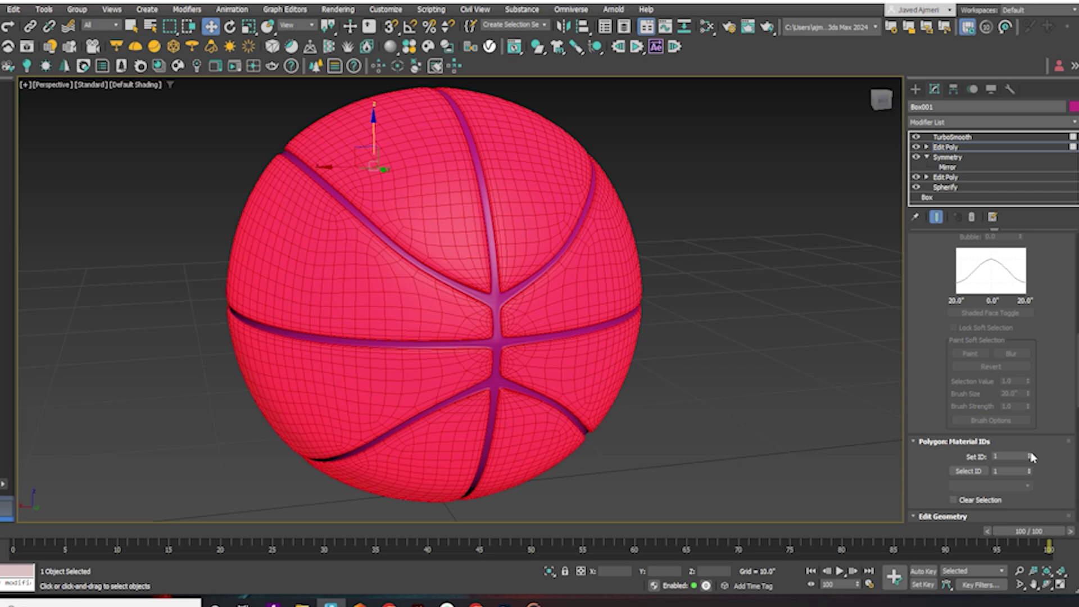
click(955, 137)
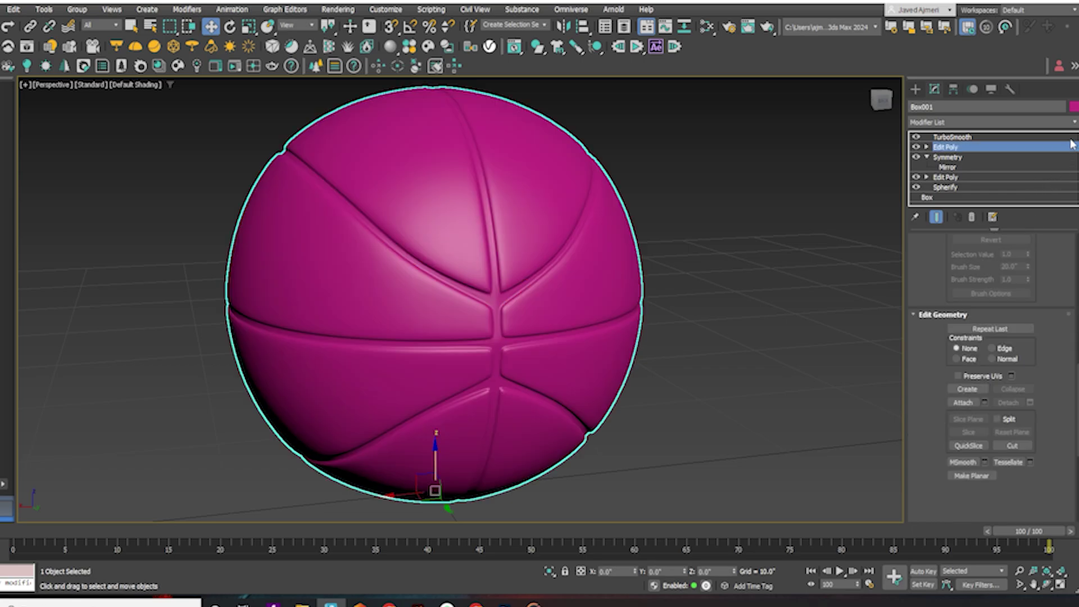
Create a targeted Arnold quad light in front of the ball, aimed at it from about 42.6" away.
click(914, 89)
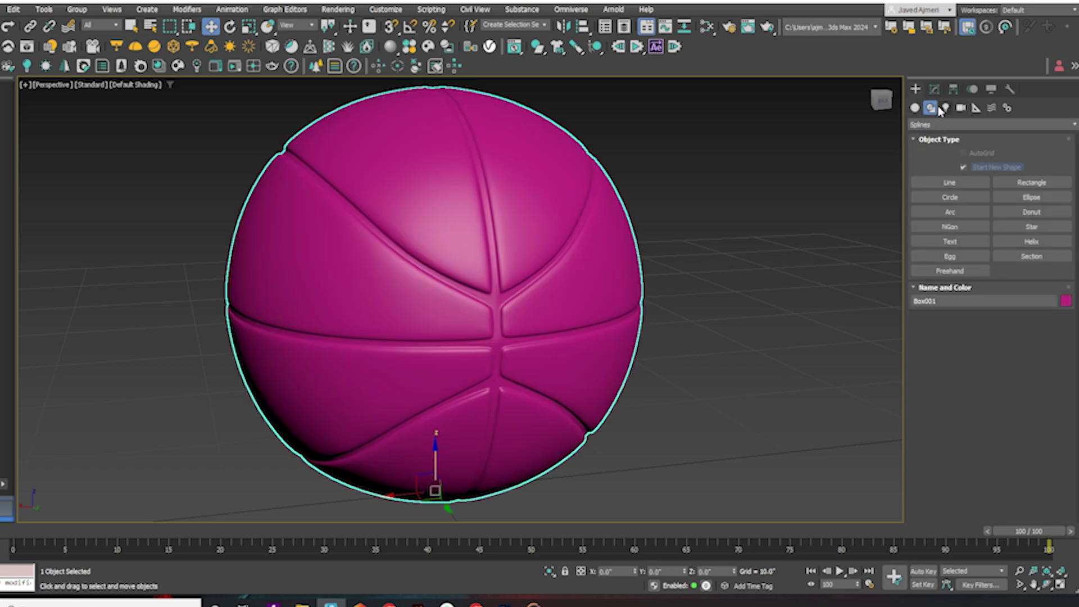
click(947, 108)
click(976, 125)
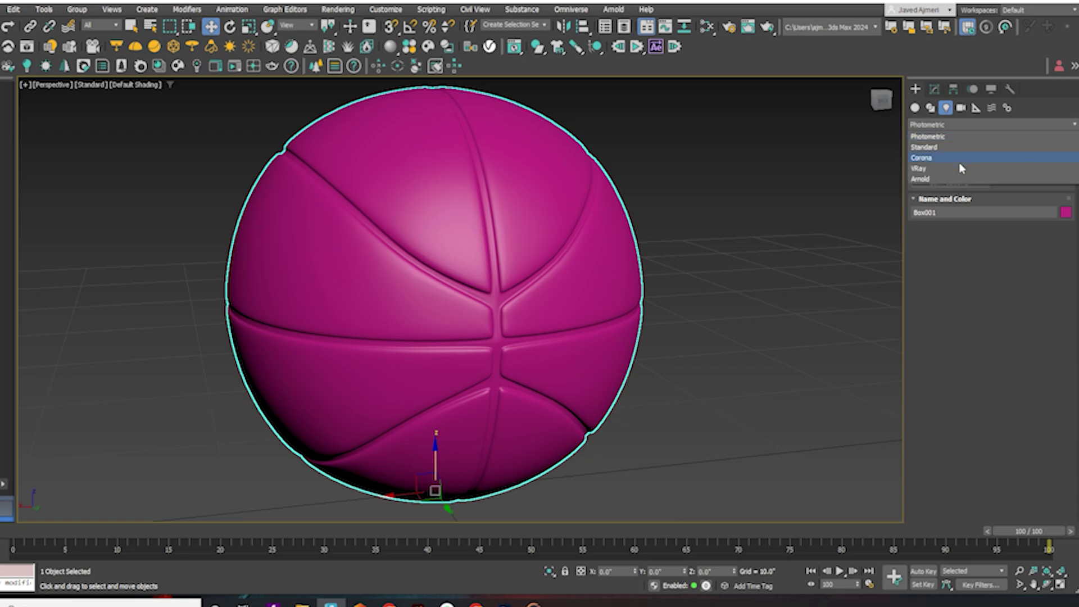
click(957, 179)
click(995, 168)
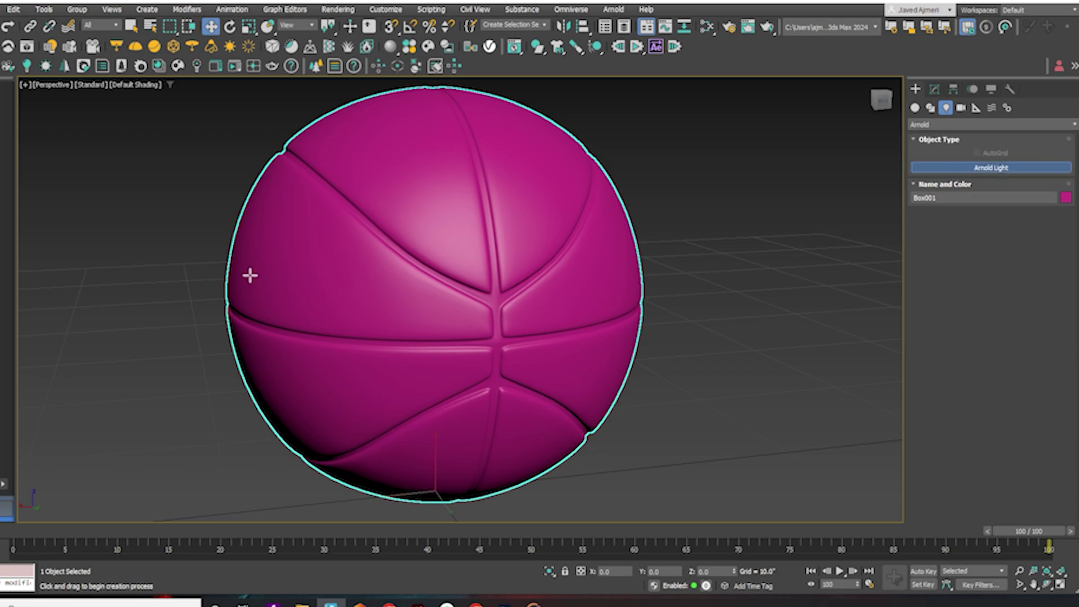
scroll(277, 326, down, 5)
drag(444, 437, 334, 348)
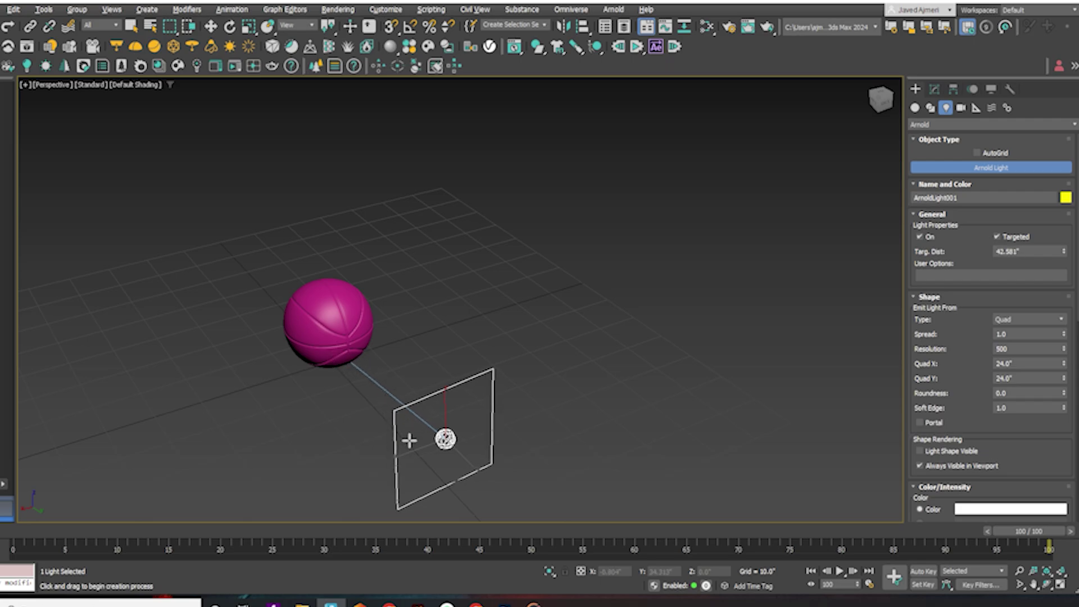
Clone the Arnold light as a copy raised well above the ball's level.
key(w)
shift+drag(447, 405, 374, 137)
click(529, 348)
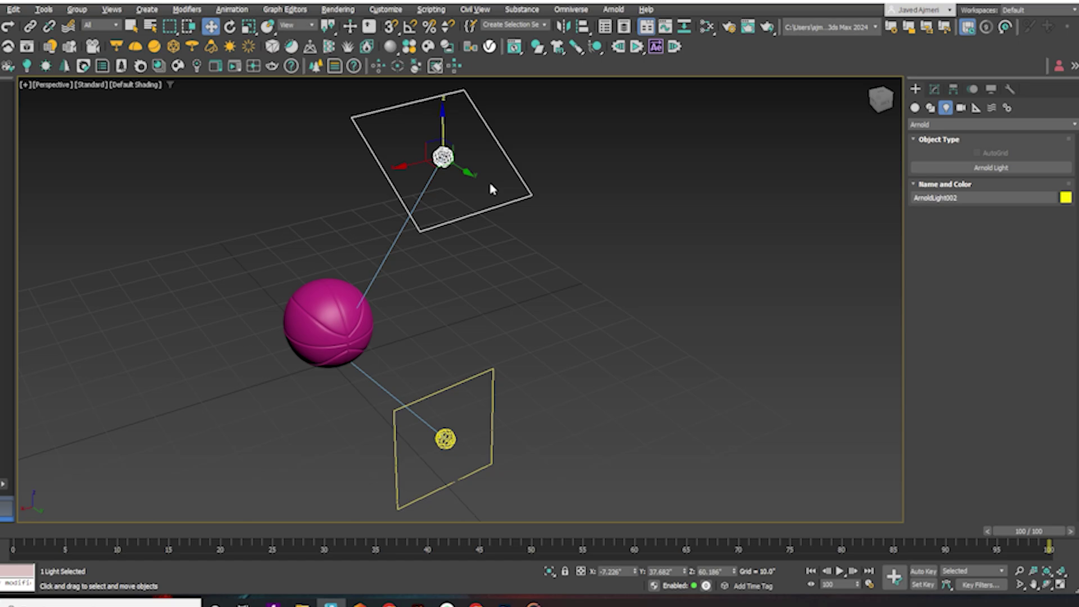
Move the raised light over the ball, clone it as a copy on the ball's unlit side, and lower that copy to about Z 7.6".
mouse_move(463, 170)
mouse_down()
mouse_move(374, 108)
mouse_move(248, 147)
mouse_move(85, 251)
mouse_up()
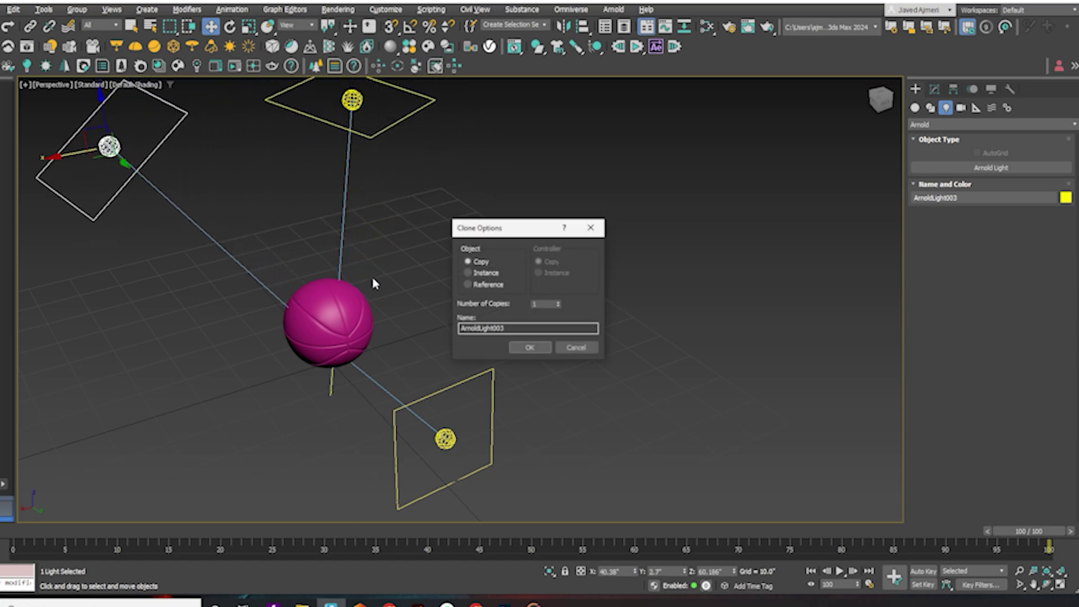
click(542, 347)
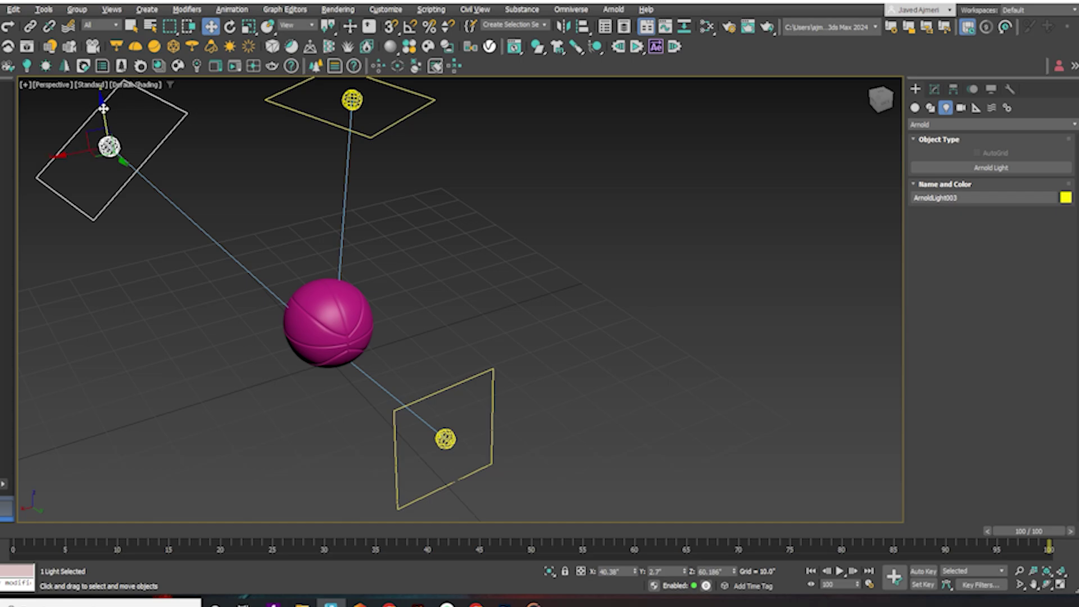
mouse_move(103, 109)
mouse_down()
mouse_move(112, 214)
mouse_move(15, 393)
mouse_move(0, 444)
mouse_up()
Select the ball and render the perspective view with Arnold, framing the ball so its front seam junction shows.
scroll(320, 318, up, 5)
middle_drag(458, 308, 526, 258)
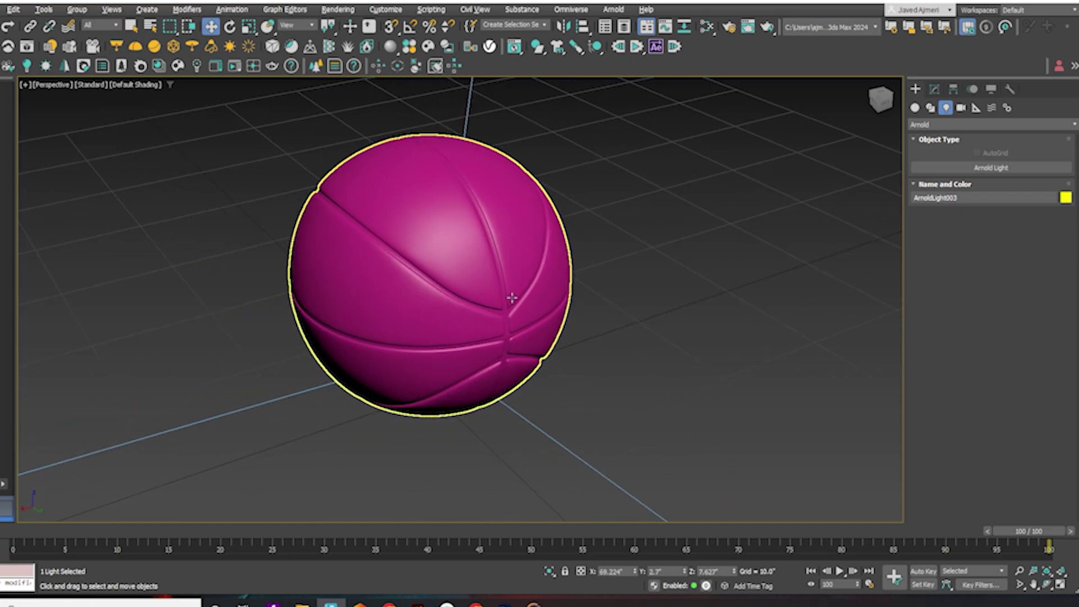
alt+middle_drag(505, 310, 531, 313)
middle_drag(281, 218, 393, 308)
click(393, 309)
scroll(393, 298, up, 2)
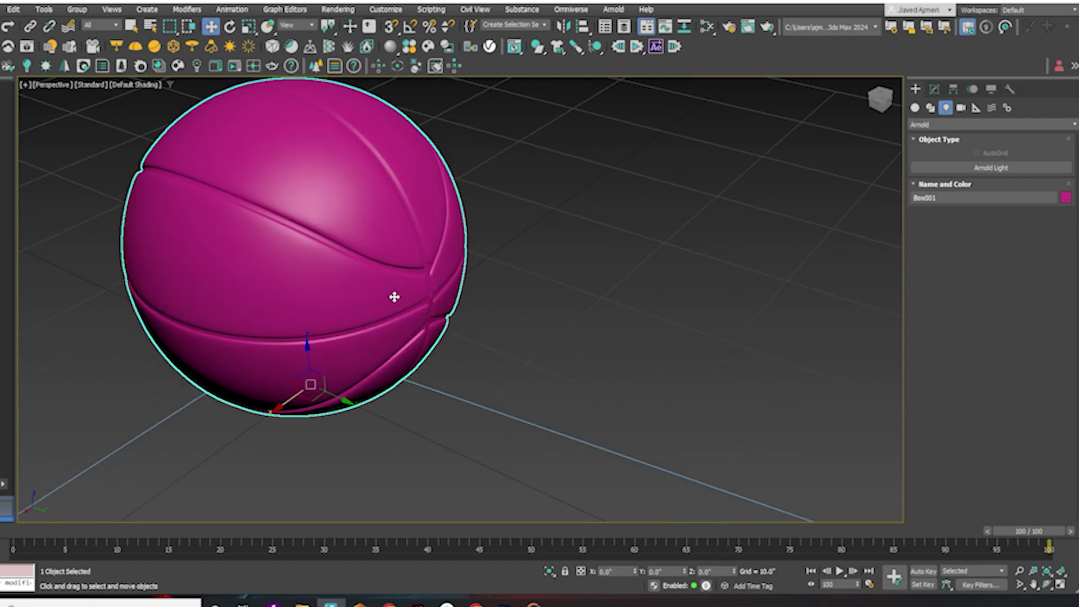
scroll(443, 362, down, 4)
middle_drag(445, 364, 442, 322)
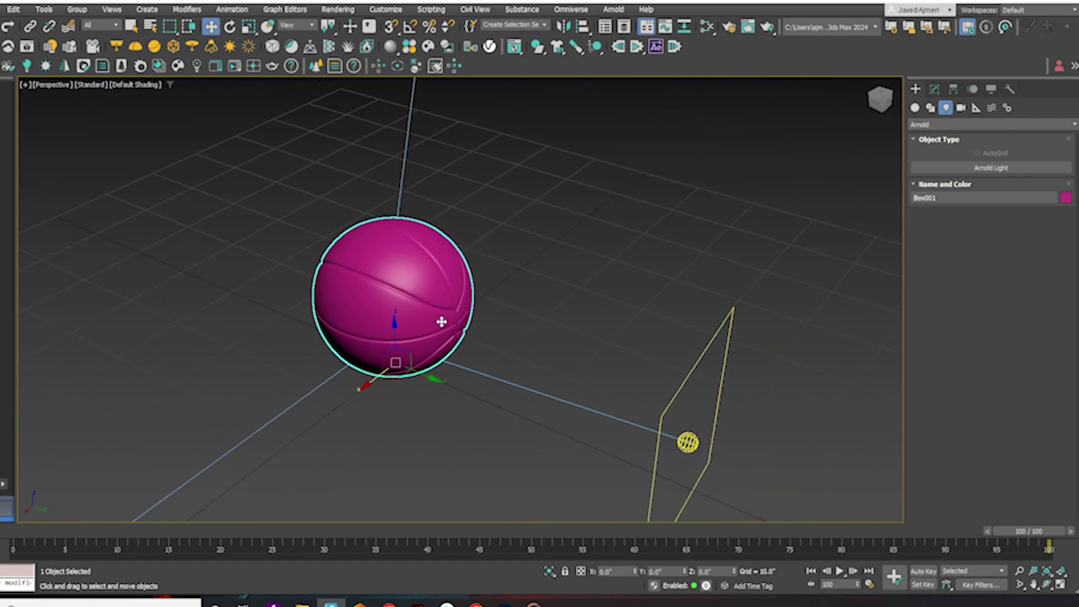
scroll(441, 322, up, 5)
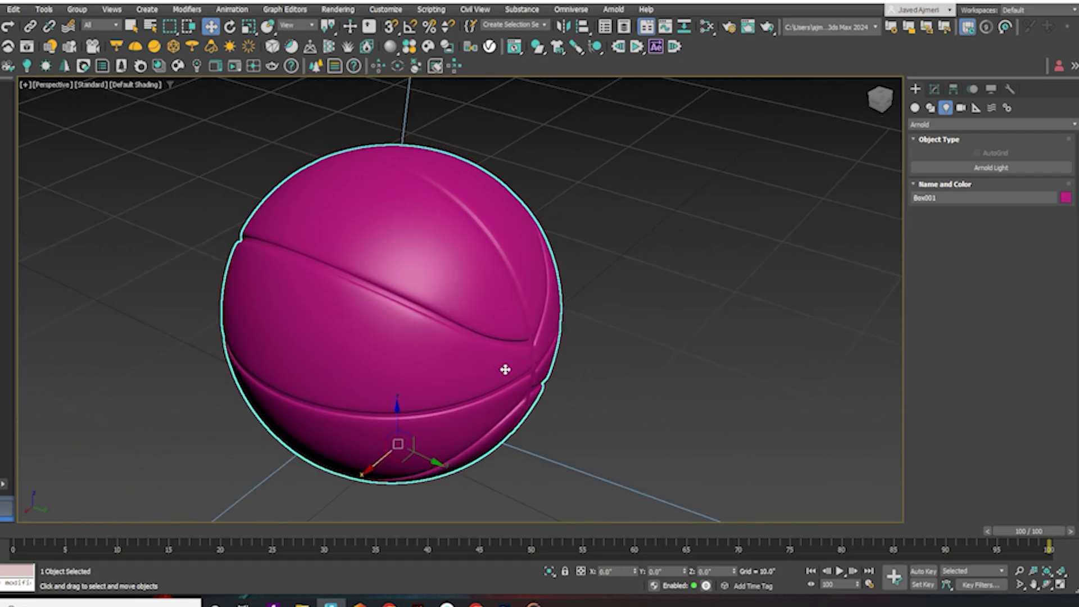
scroll(508, 351, down, 2)
key(shift+q)
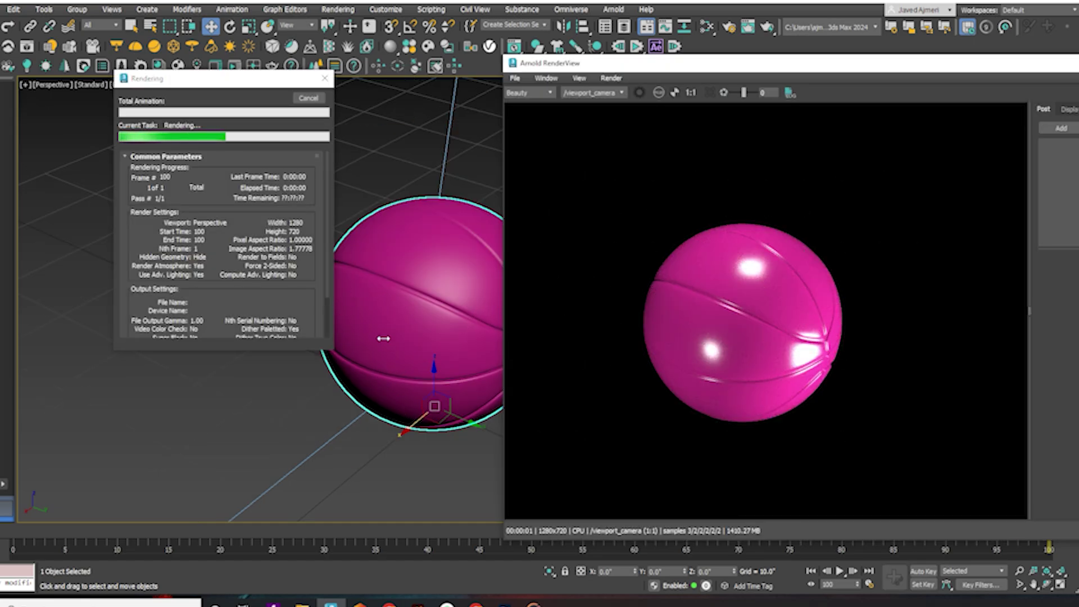
scroll(414, 361, down, 3)
alt+middle_drag(419, 363, 330, 315)
scroll(382, 346, up, 3)
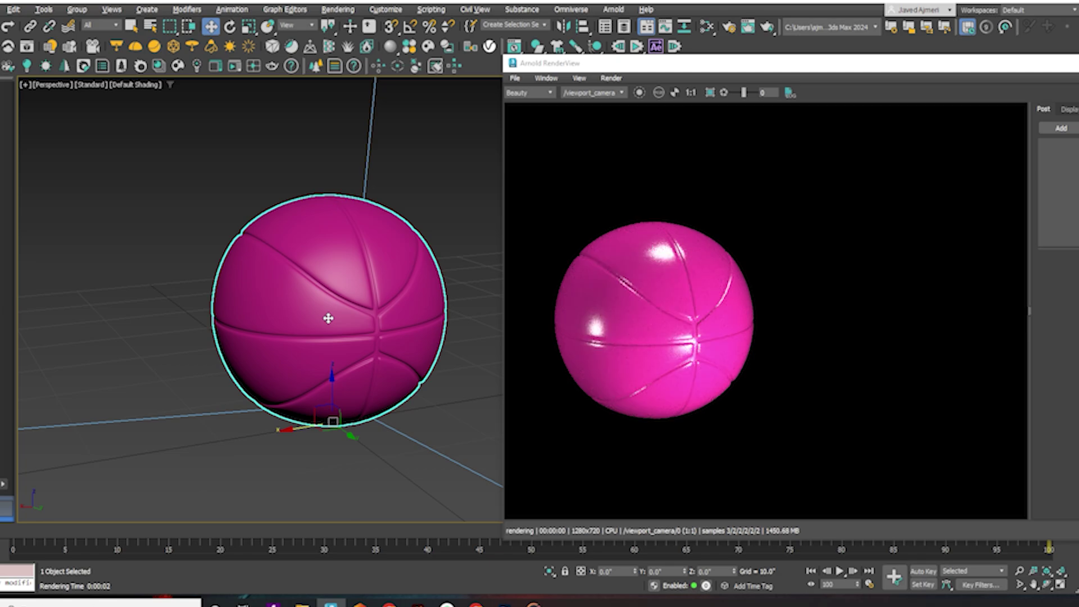
Create a Multi/Sub-Object material in the Material Editor and assign it to the ball.
key(m)
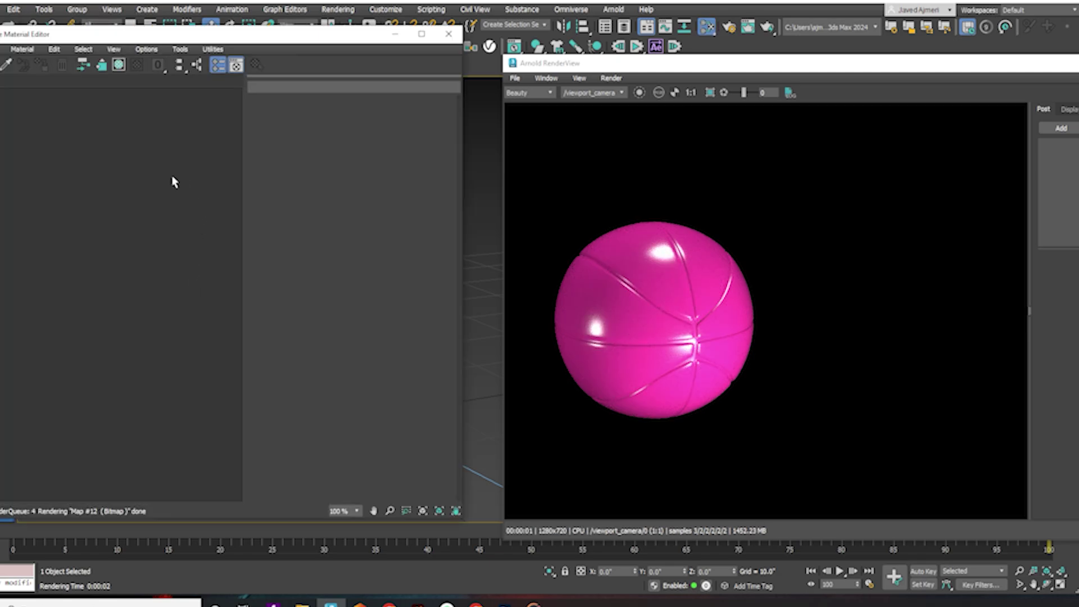
right_click(137, 190)
mouse_move(160, 198)
mouse_move(295, 198)
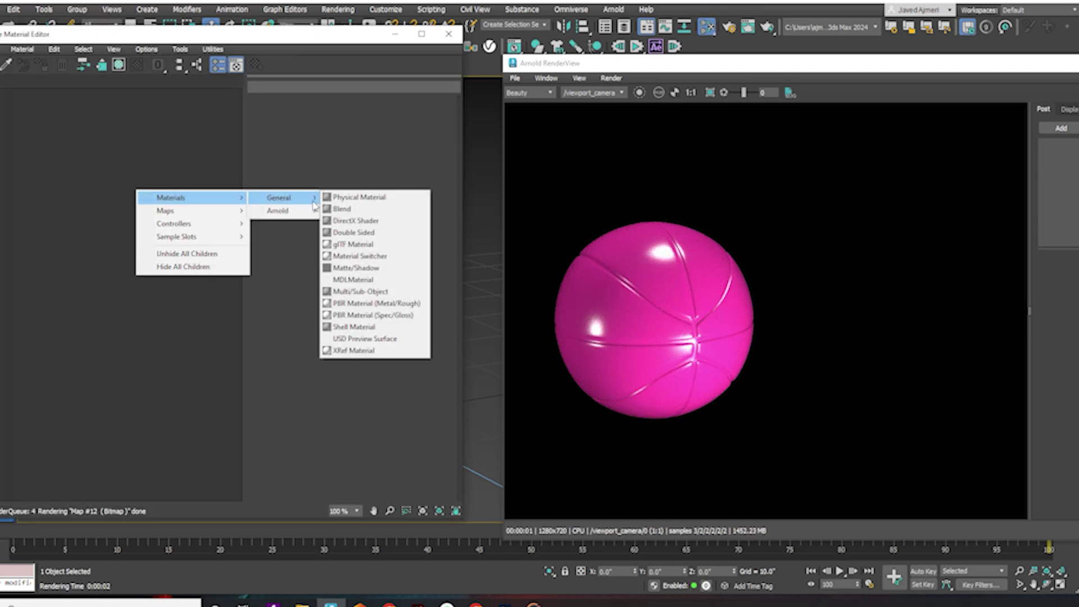
click(360, 291)
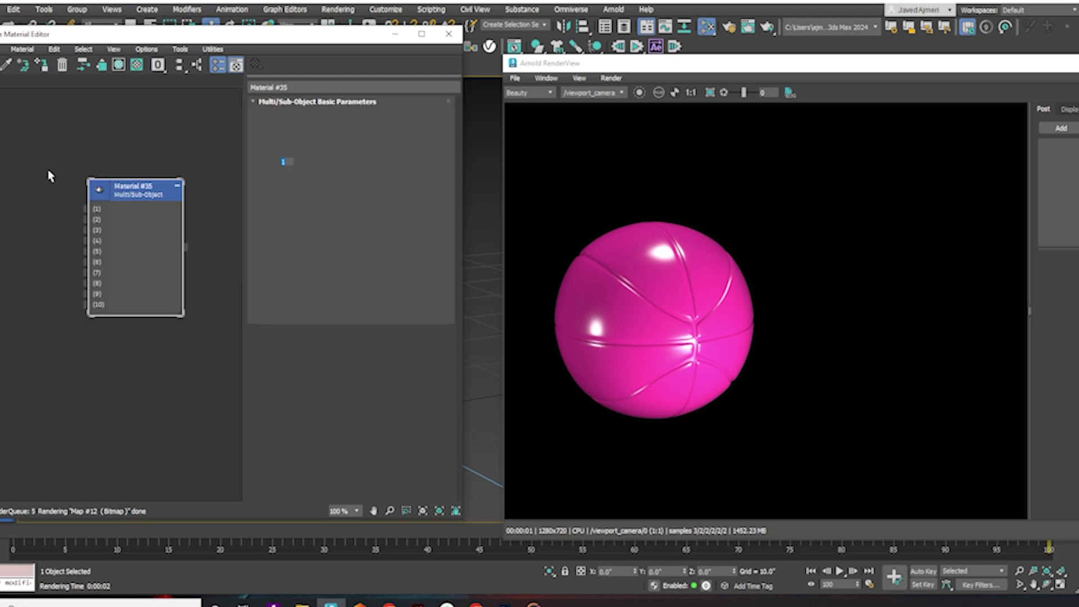
right_click(125, 214)
click(123, 229)
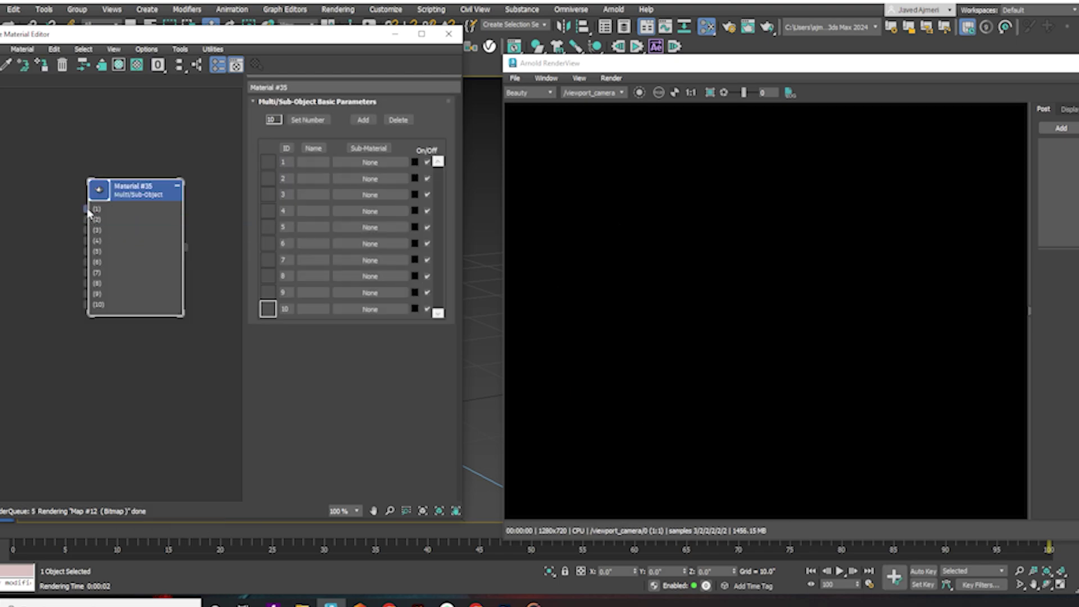
Connect a new Physical Material to slot 1 of the Multi/Sub-Object material.
drag(86, 209, 51, 124)
mouse_move(89, 130)
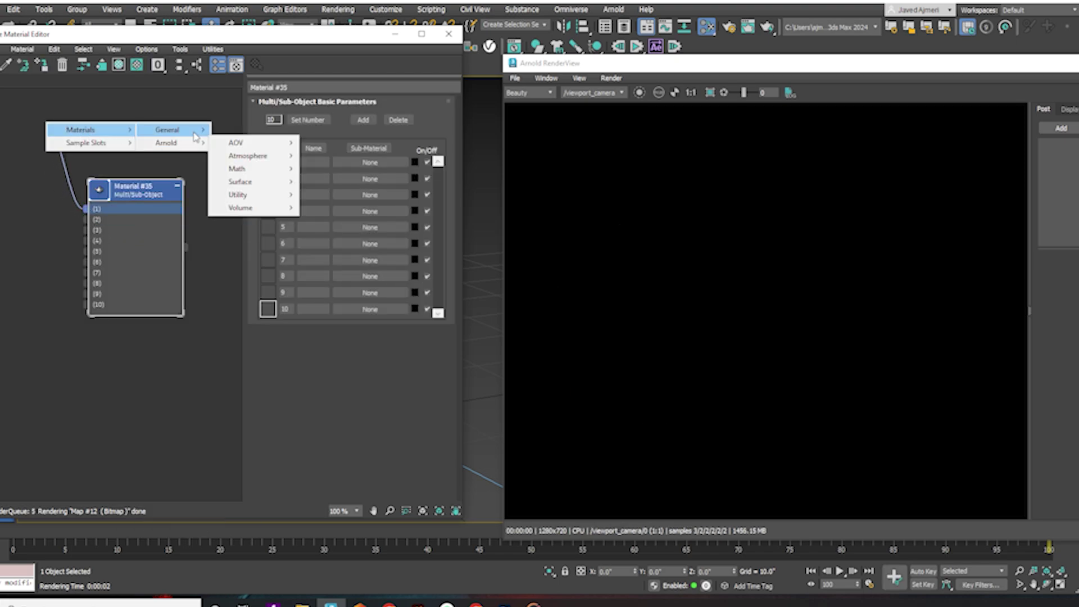
mouse_move(168, 129)
click(278, 133)
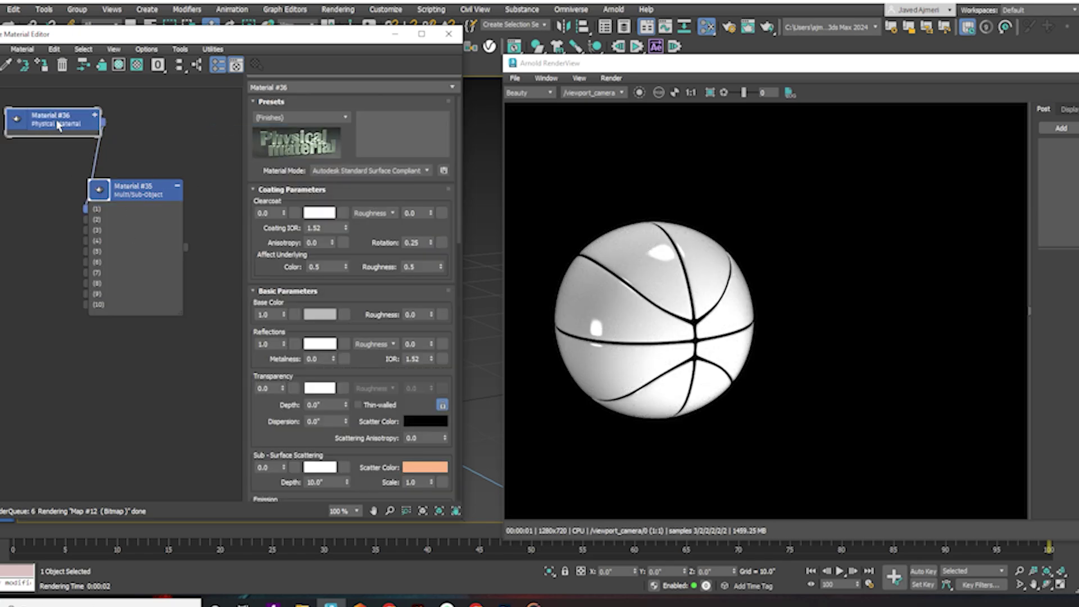
Place the Physical Material node beside the Multi/Sub-Object node and set its reflection weight to 0.2.
drag(58, 124, 1, 186)
middle_drag(46, 231, 110, 242)
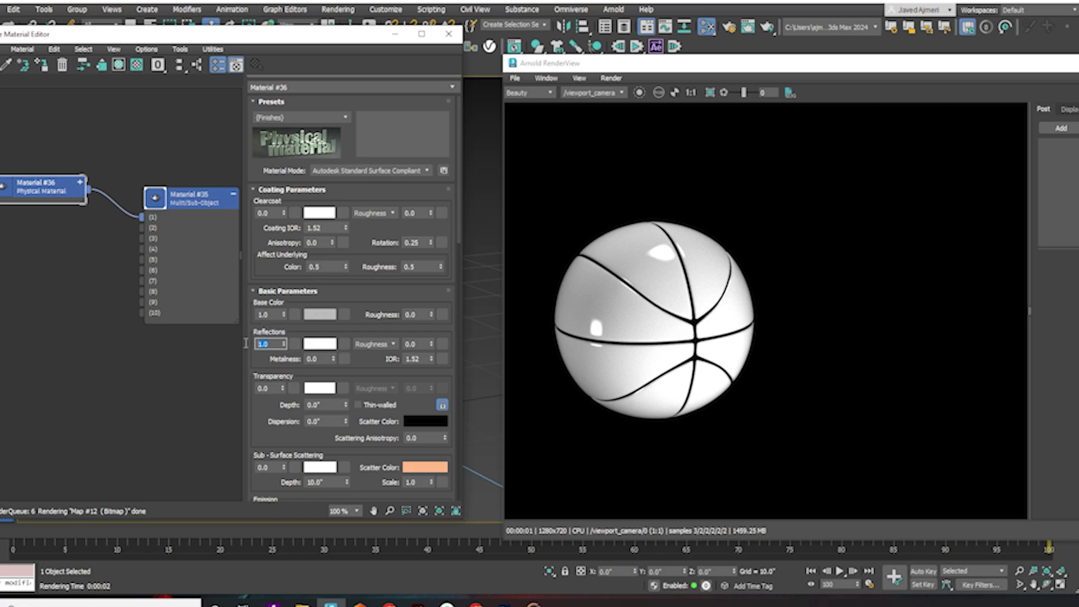
text(0.2)
key(Return)
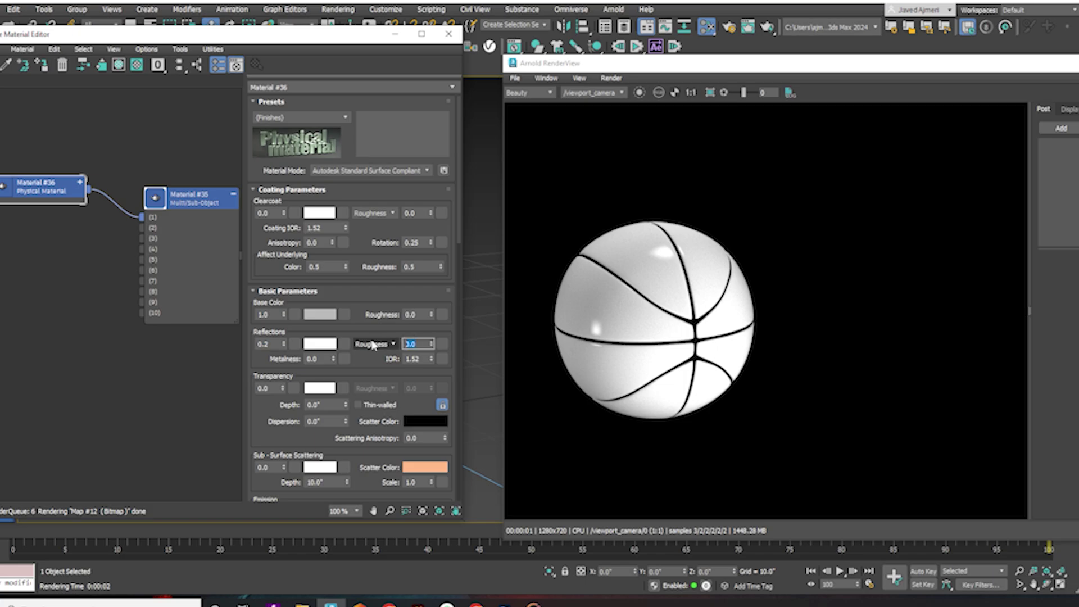
Set the Physical Material's reflection roughness to 0.2 and connect a copy of it to slot 2 of the Multi/Sub-Object material.
text(.2)
key(Return)
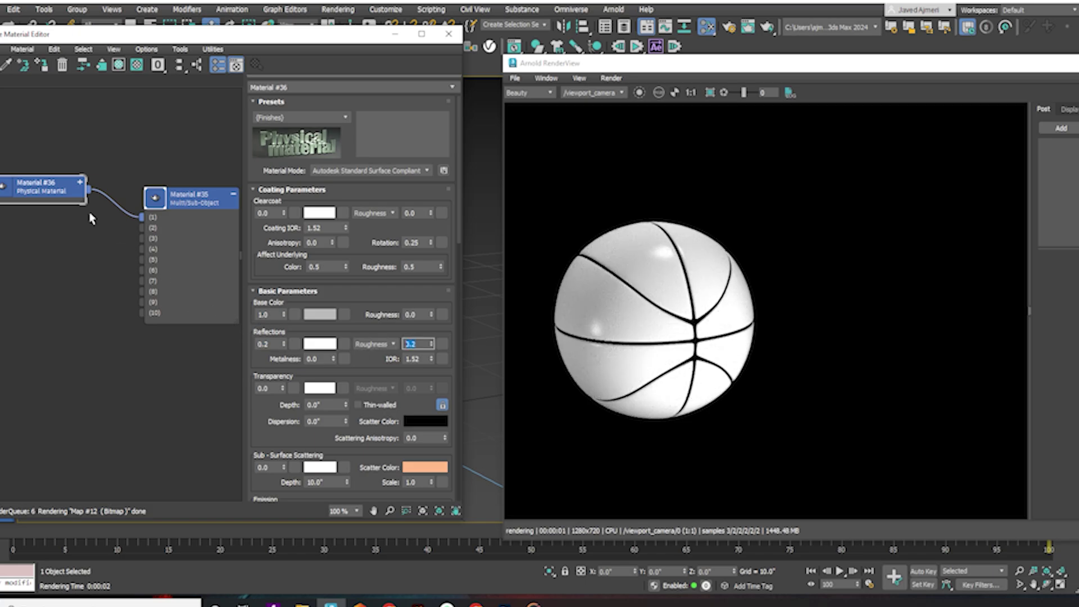
shift+drag(77, 191, 142, 228)
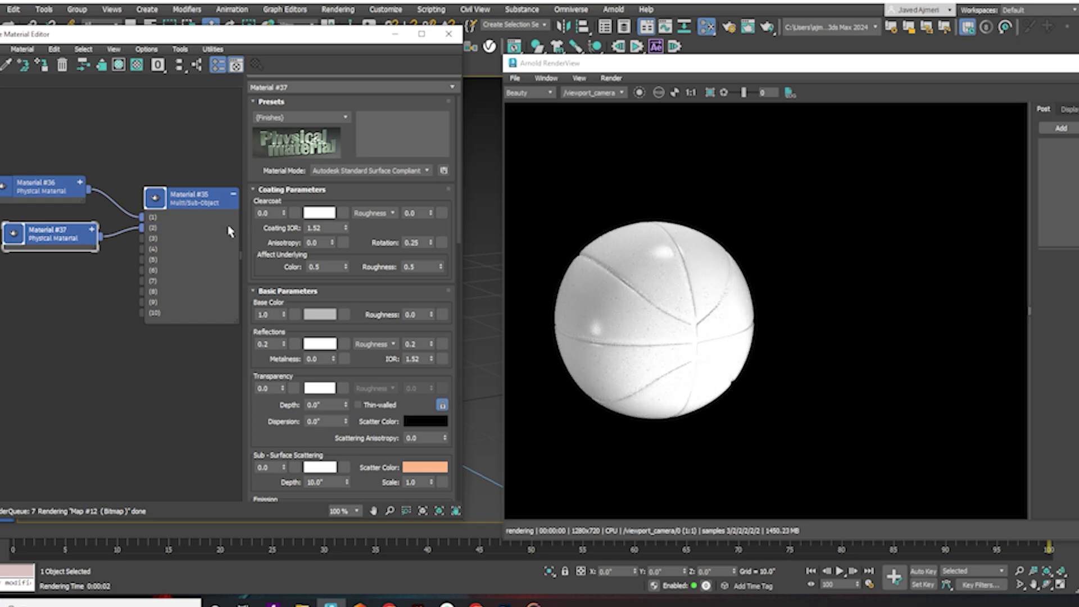
Set the base color of the slot 2 Physical Material to black for the grooves.
click(324, 316)
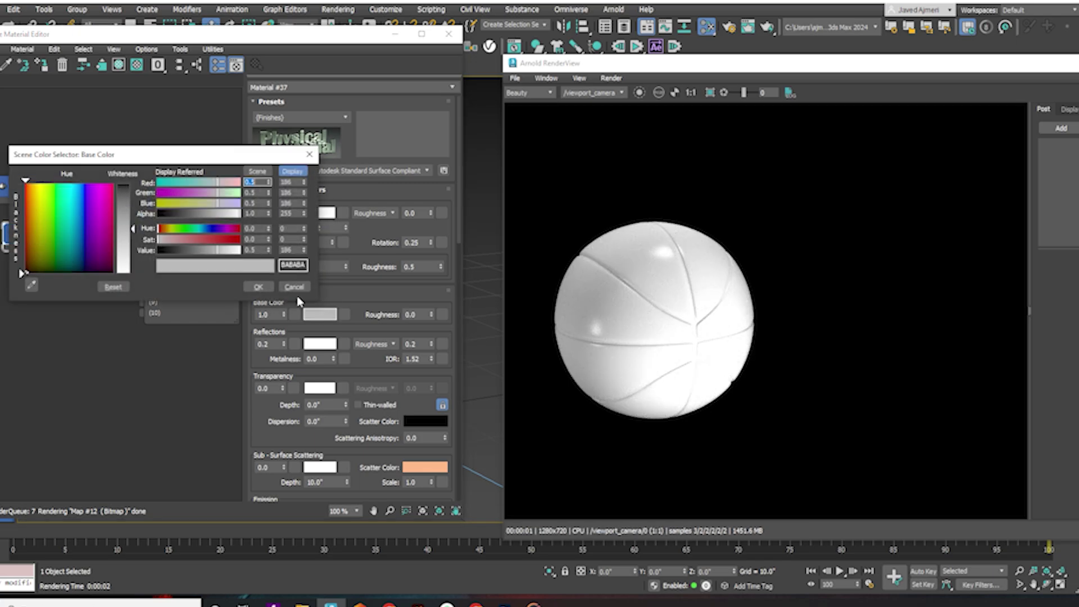
click(28, 272)
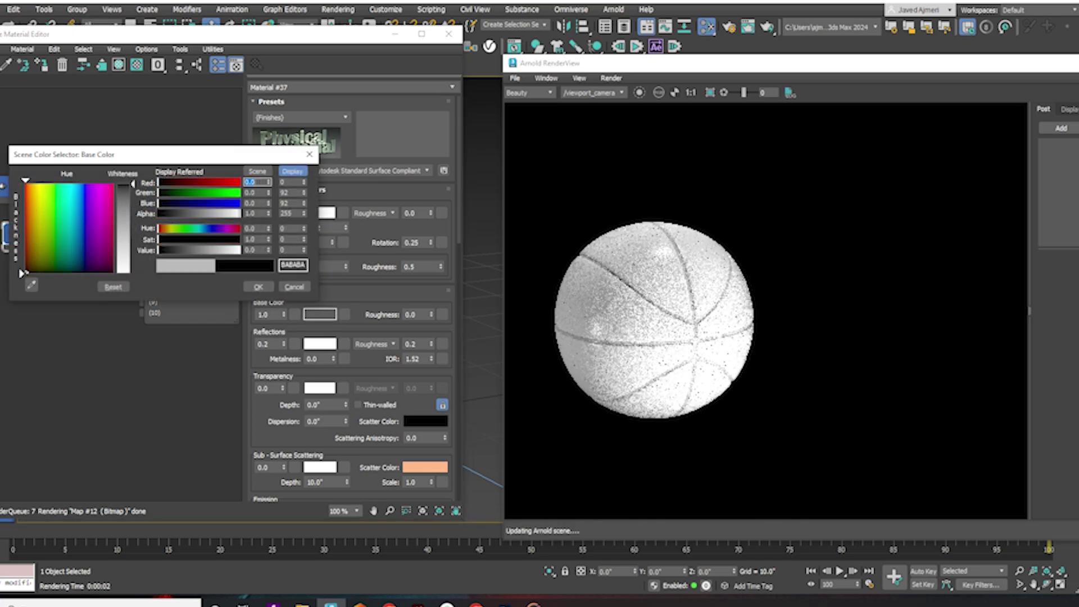
click(258, 288)
Set the base color of the slot 1 Physical Material to the dark orange BC5800 for the panels.
click(47, 186)
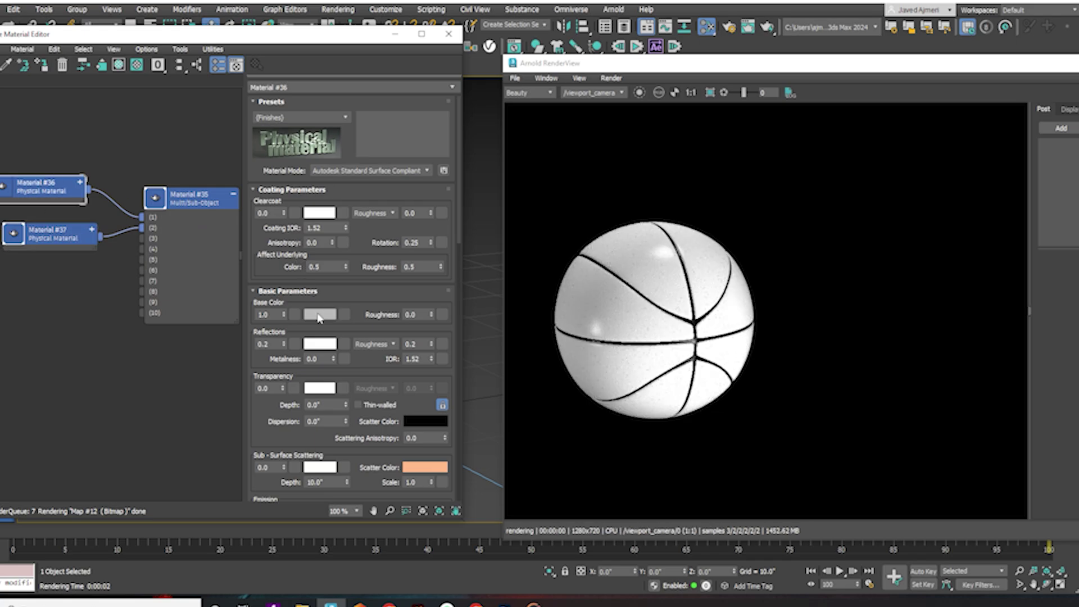
click(318, 316)
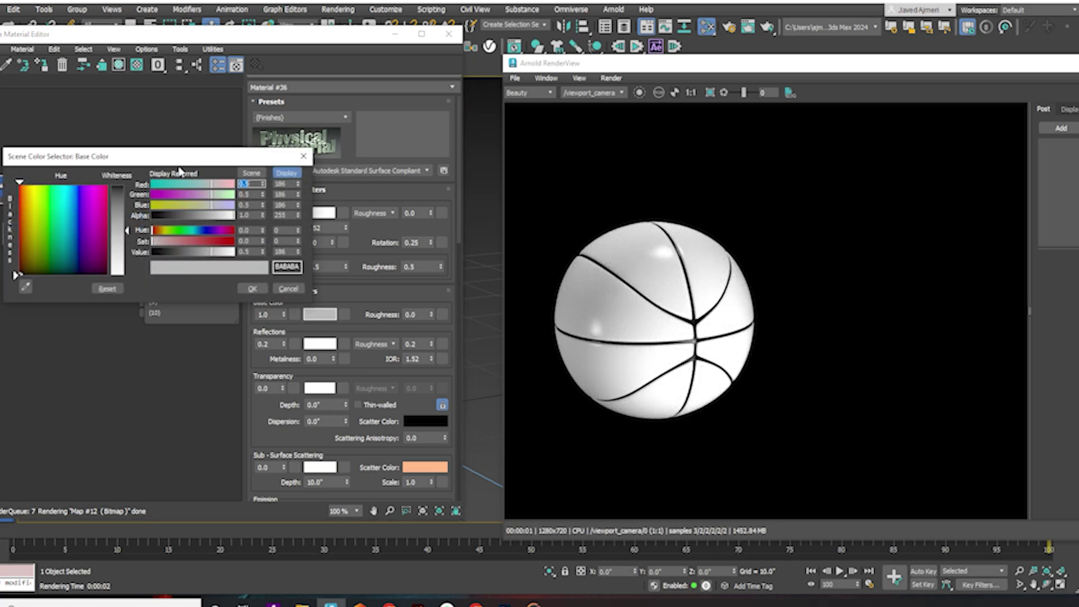
click(24, 195)
drag(125, 205, 134, 191)
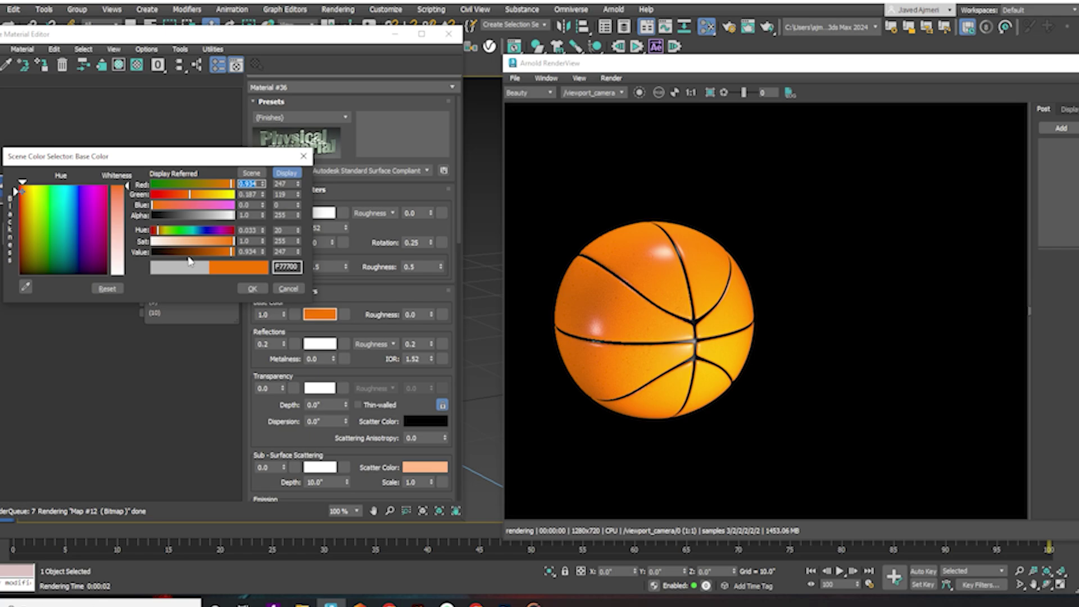
drag(222, 252, 213, 253)
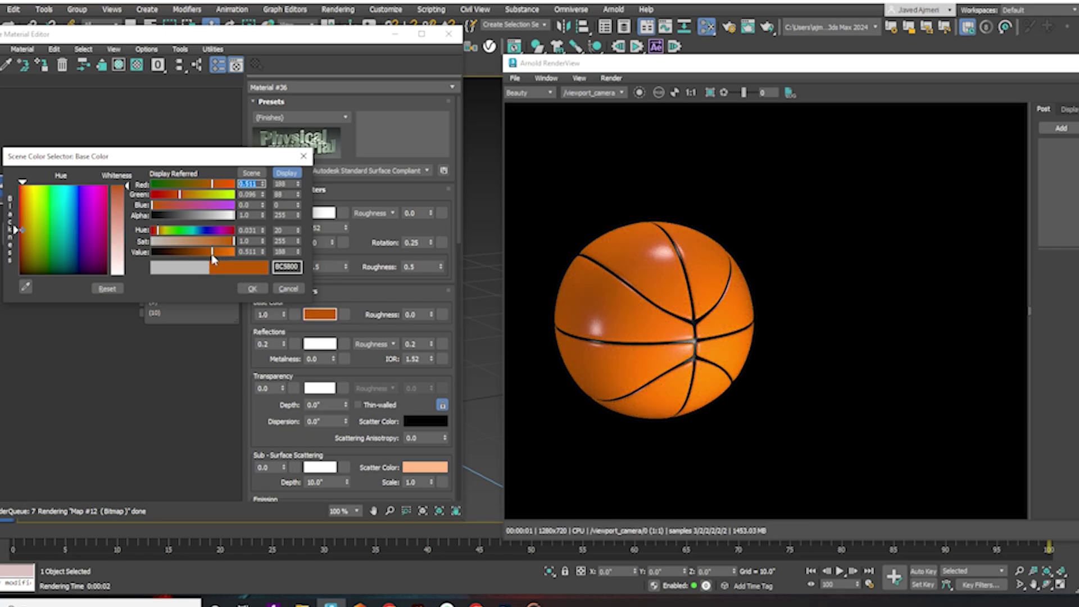
click(252, 288)
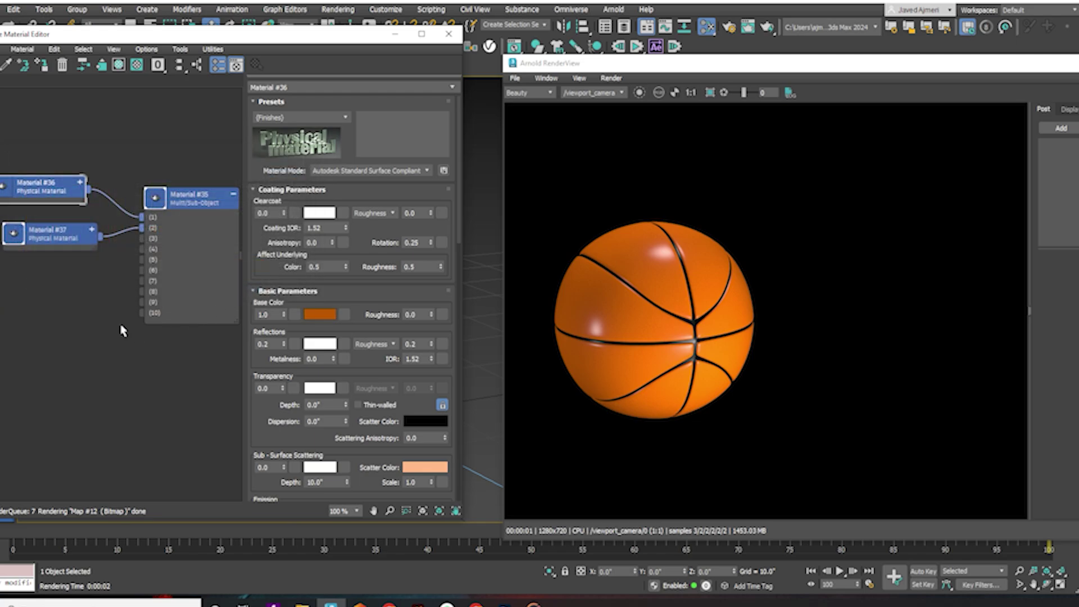
Expand the orange Physical Material node and connect a new Cellular map to its Bump Map input.
click(80, 182)
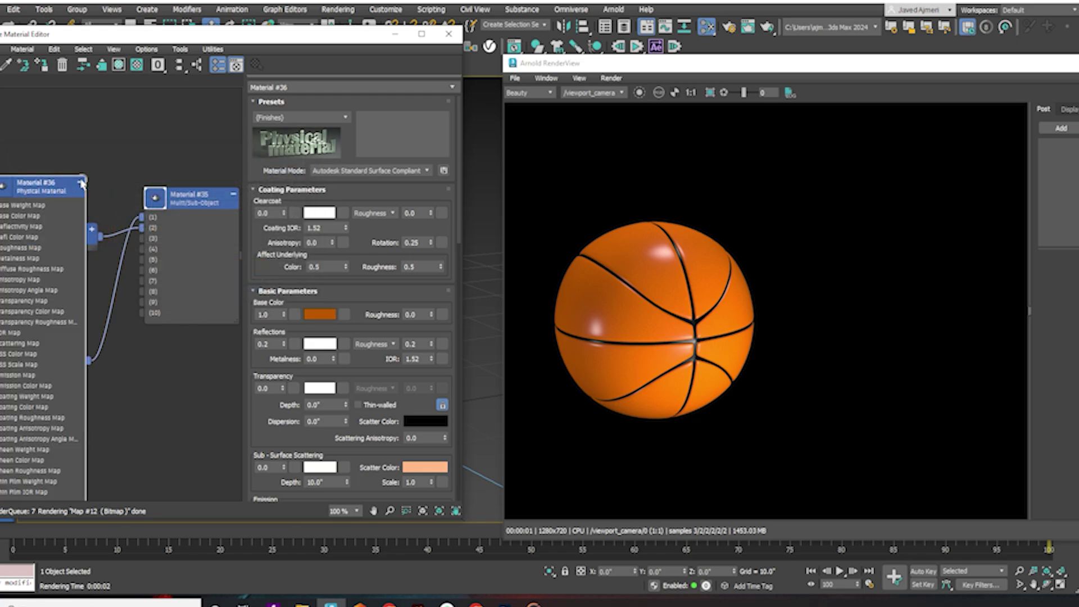
middle_drag(149, 366, 238, 236)
scroll(96, 343, down, 1)
middle_drag(115, 345, 145, 366)
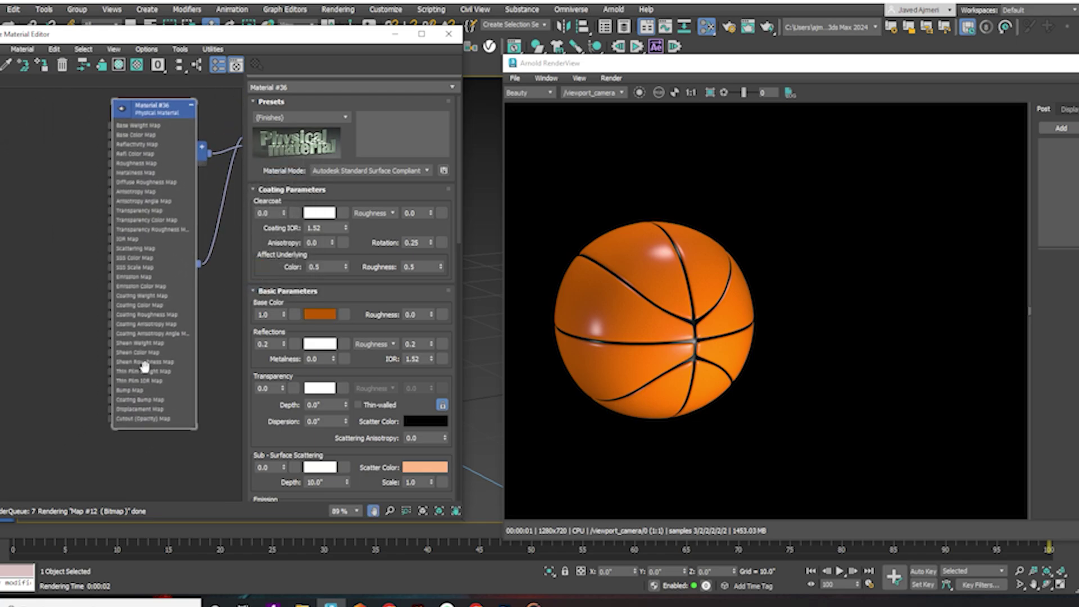
drag(108, 395, 55, 319)
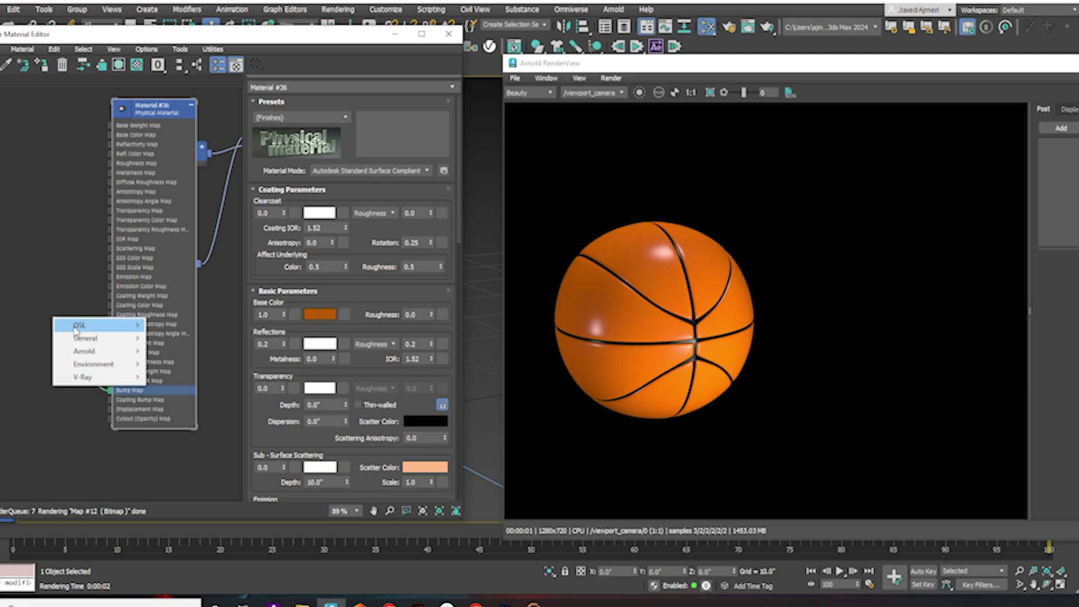
mouse_move(86, 338)
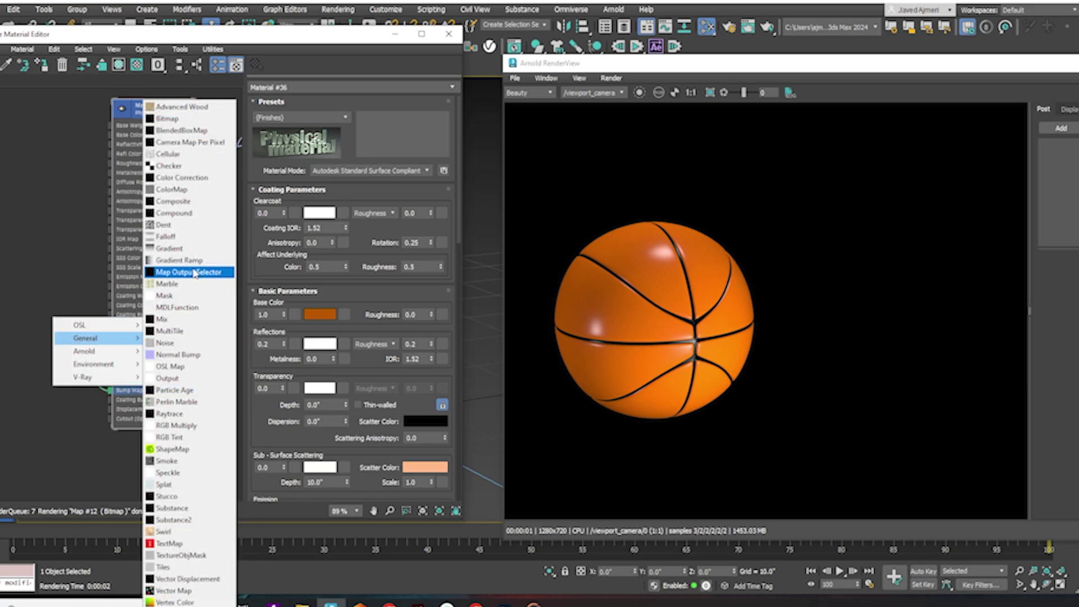
click(170, 156)
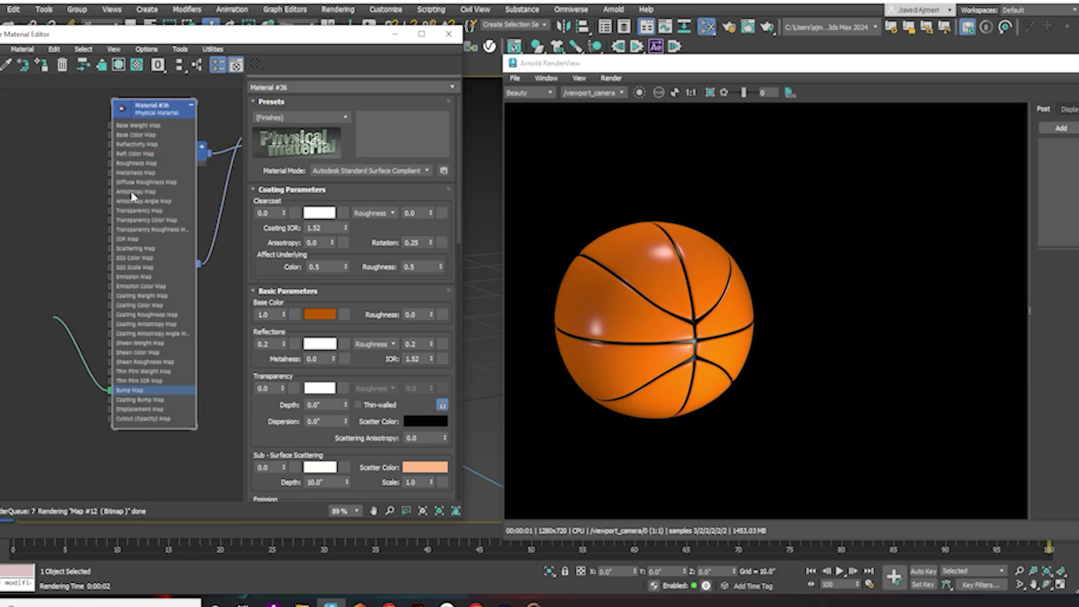
drag(98, 368, 66, 389)
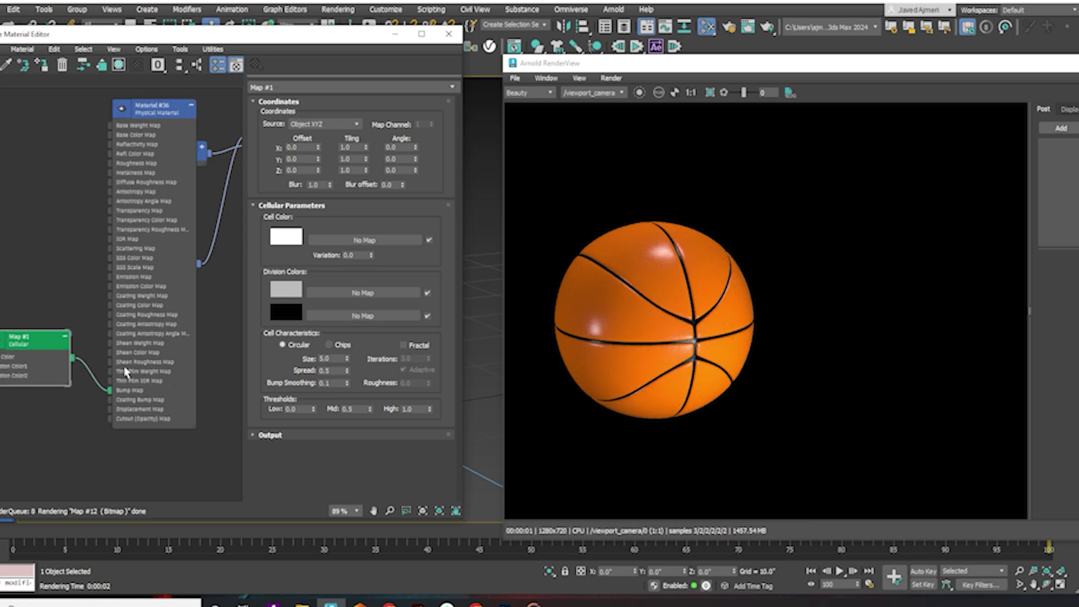
Set the orange material's Bump Map amount to 7 in its special maps.
click(162, 384)
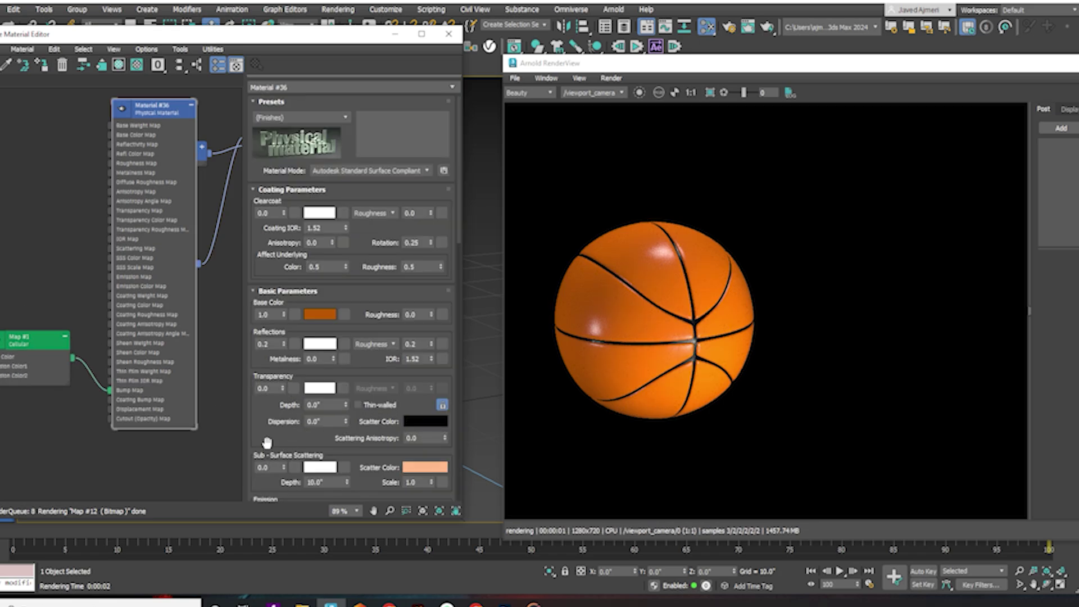
drag(262, 441, 276, 53)
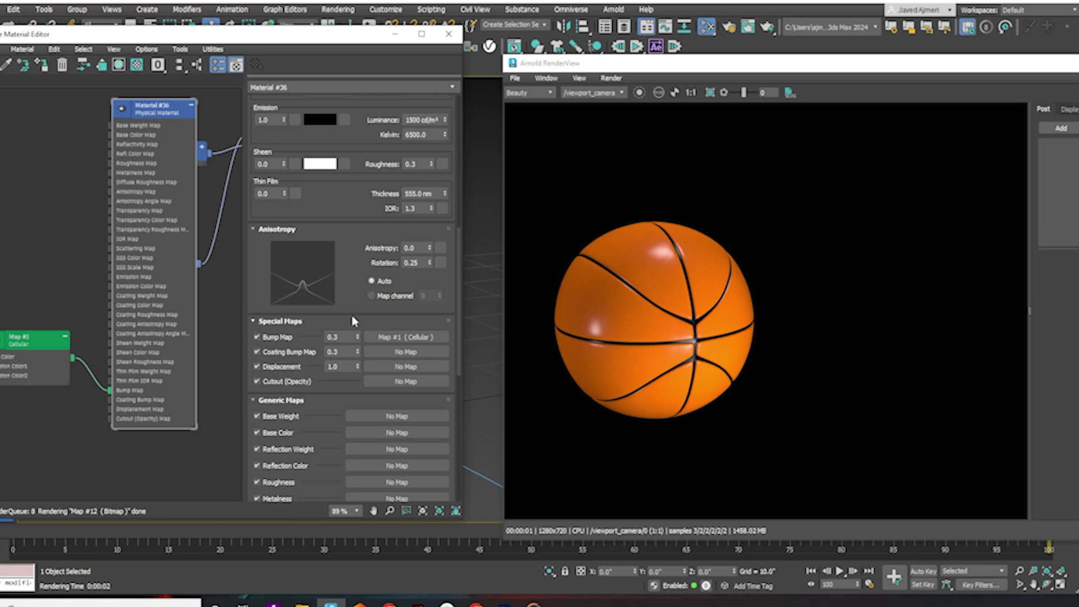
click(341, 336)
text(7)
key(Return)
Open the Cellular map's parameters and reduce its cell size to 0.3, trying several values against the render.
scroll(24, 371, up, 3)
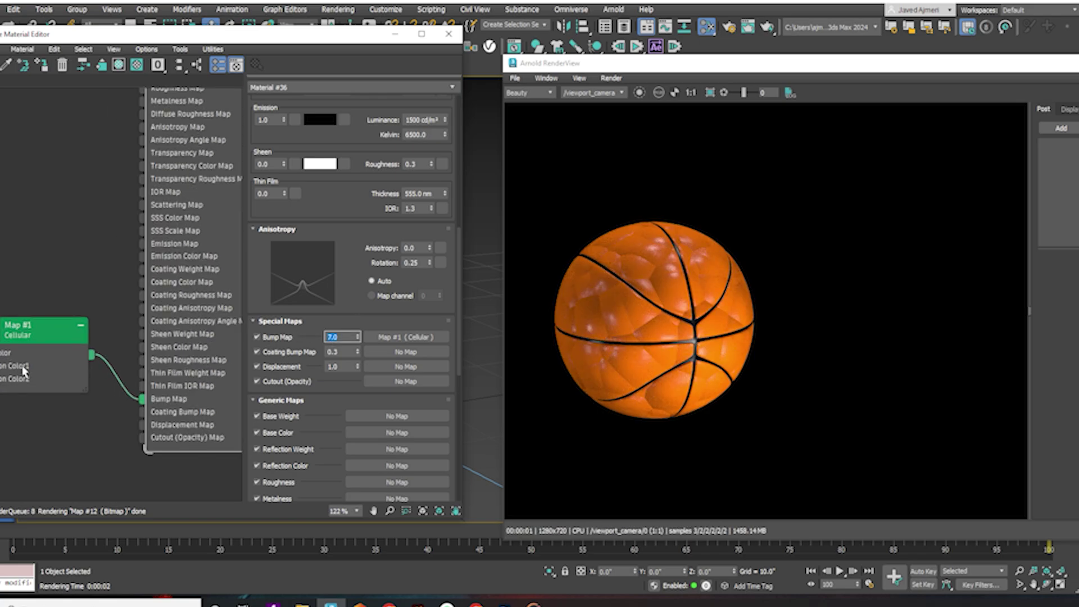
scroll(23, 368, up, 1)
middle_drag(33, 366, 104, 360)
double_click(104, 359)
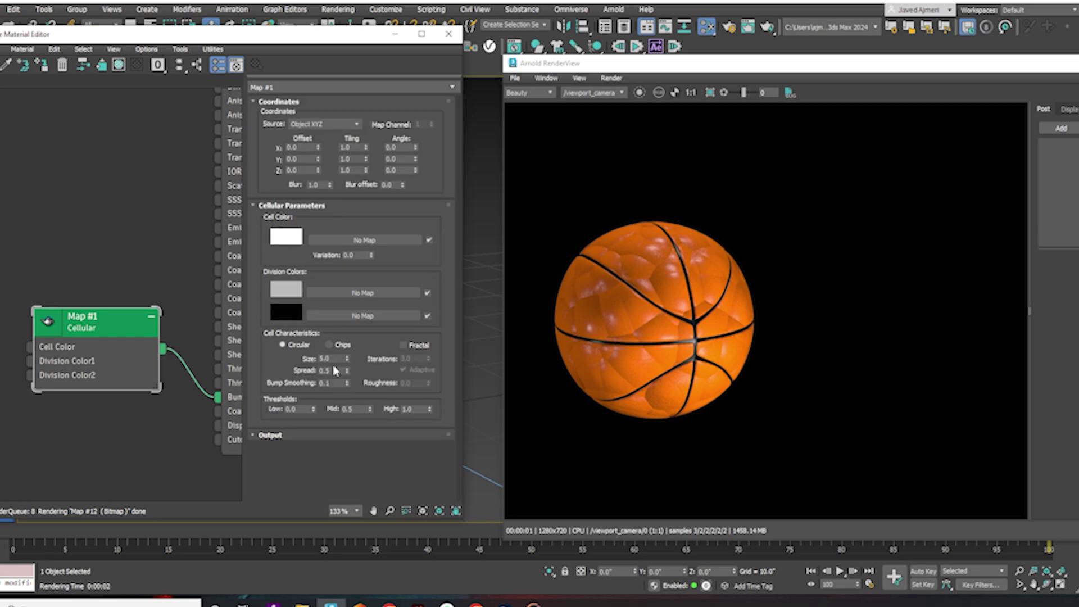
click(334, 359)
text(2)
key(Return)
text(.1)
key(Return)
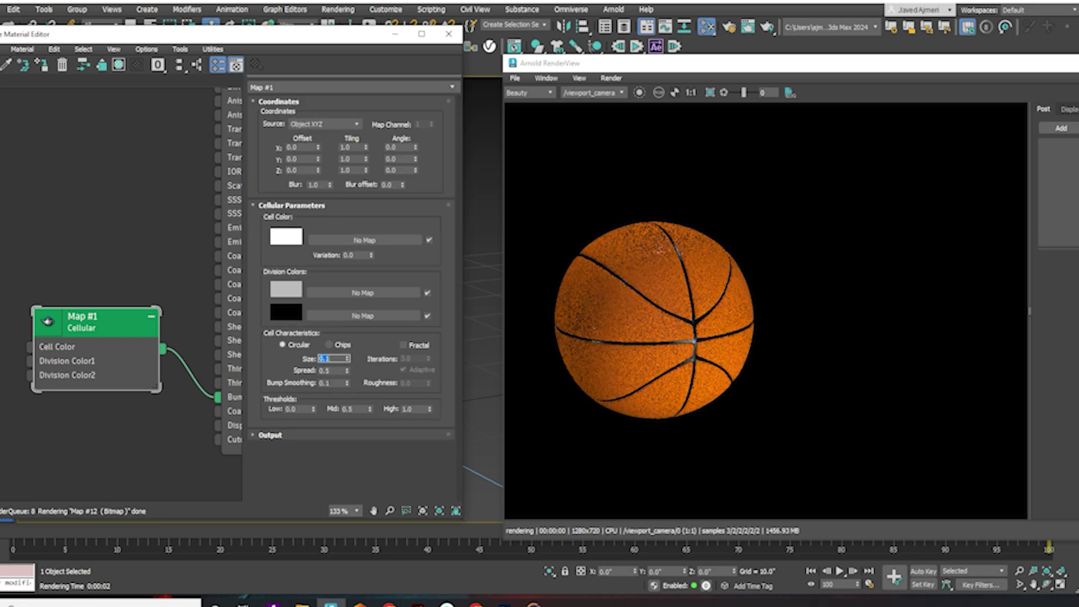
text(.5)
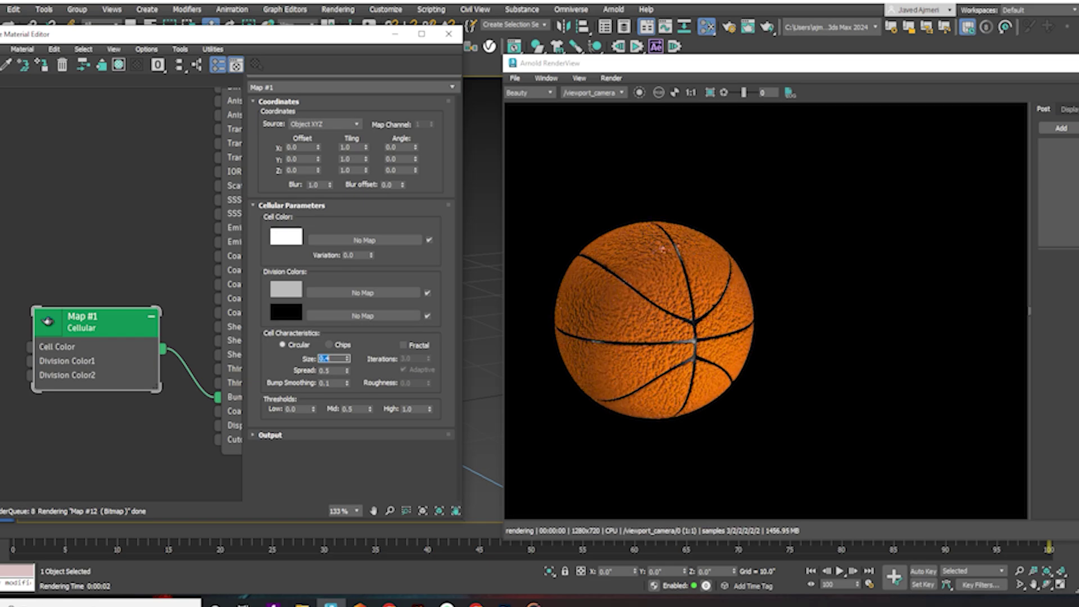
key(Return)
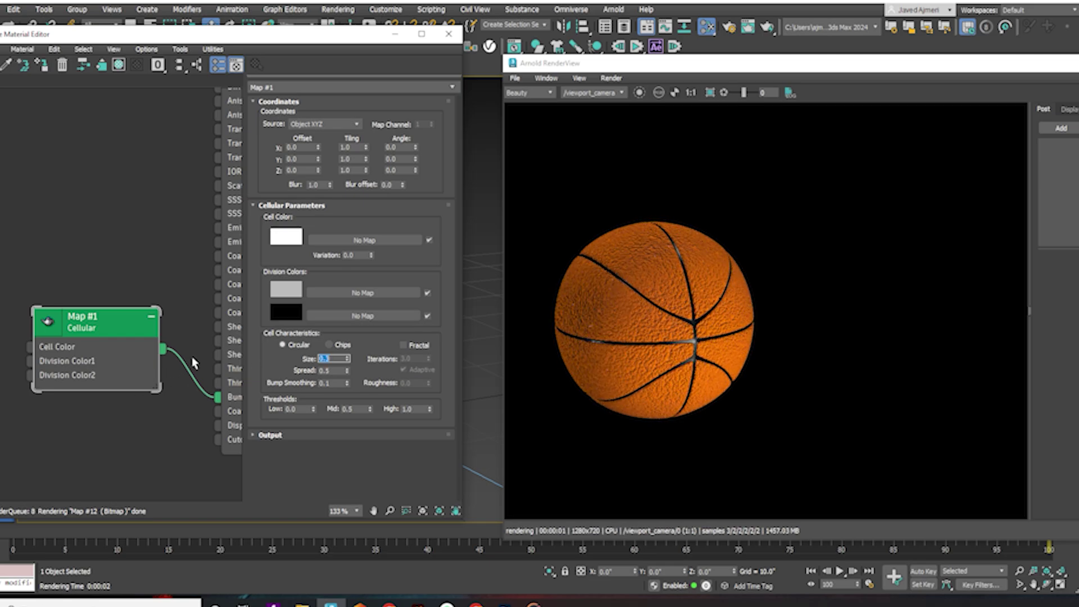
Set the Cellular map's spread to 1 and its bump smoothing to 0.
scroll(163, 372, up, 2)
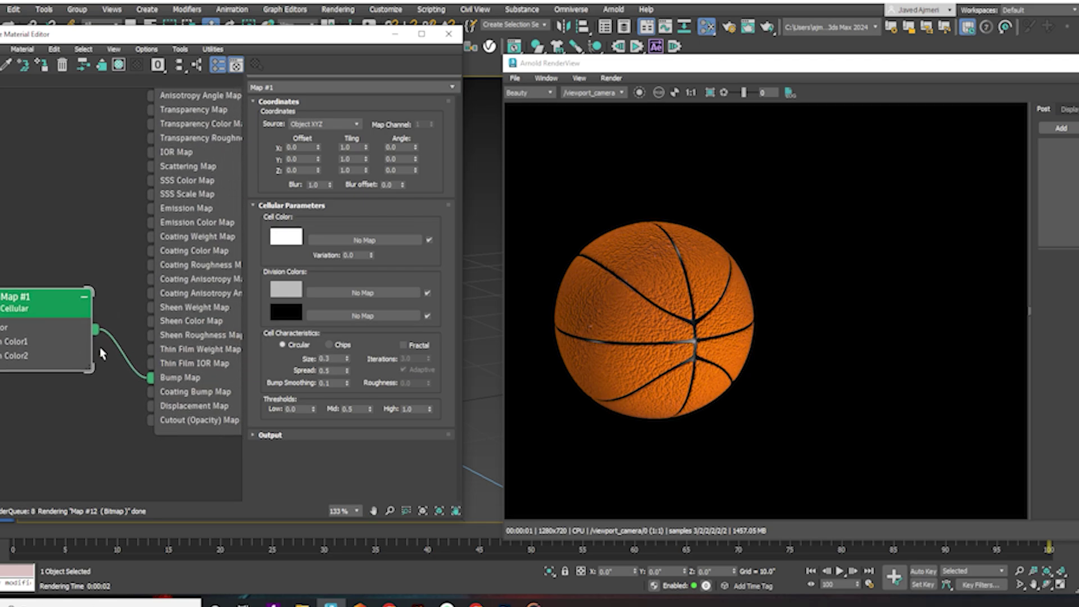
scroll(172, 375, up, 1)
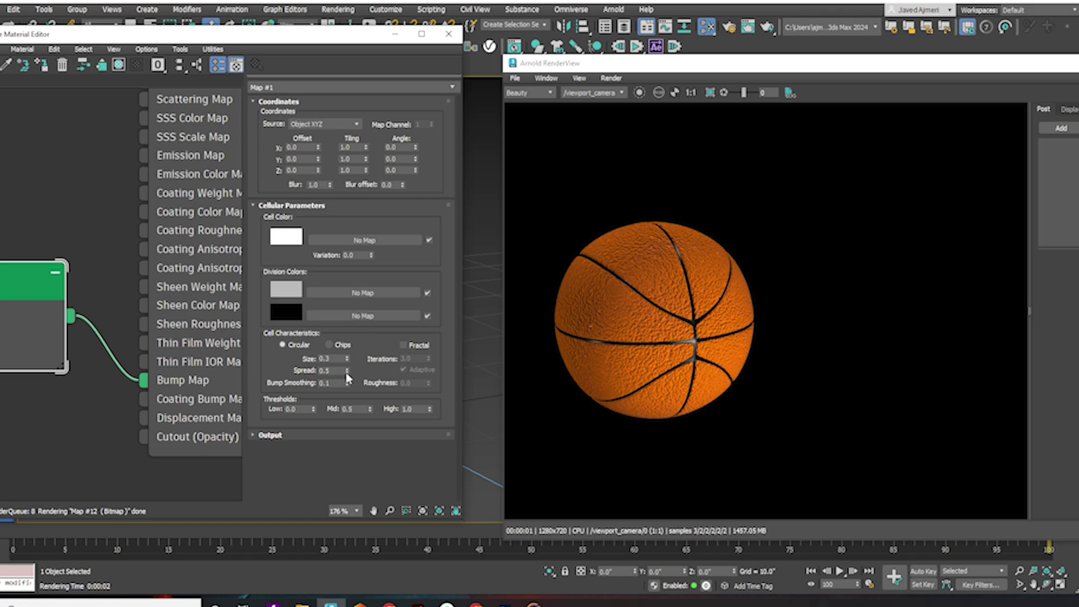
drag(346, 371, 347, 364)
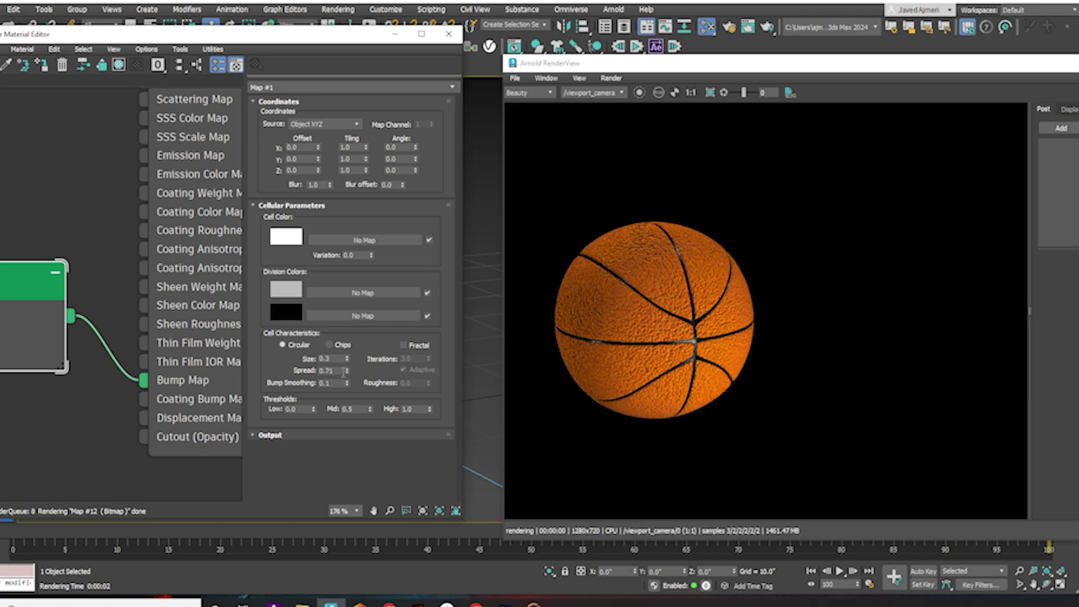
click(347, 373)
double_click(340, 371)
text(1)
key(Return)
right_click(346, 386)
right_click(345, 385)
Lower the orange material's Bump Map amount to 0.5, trying 2 first.
double_click(169, 337)
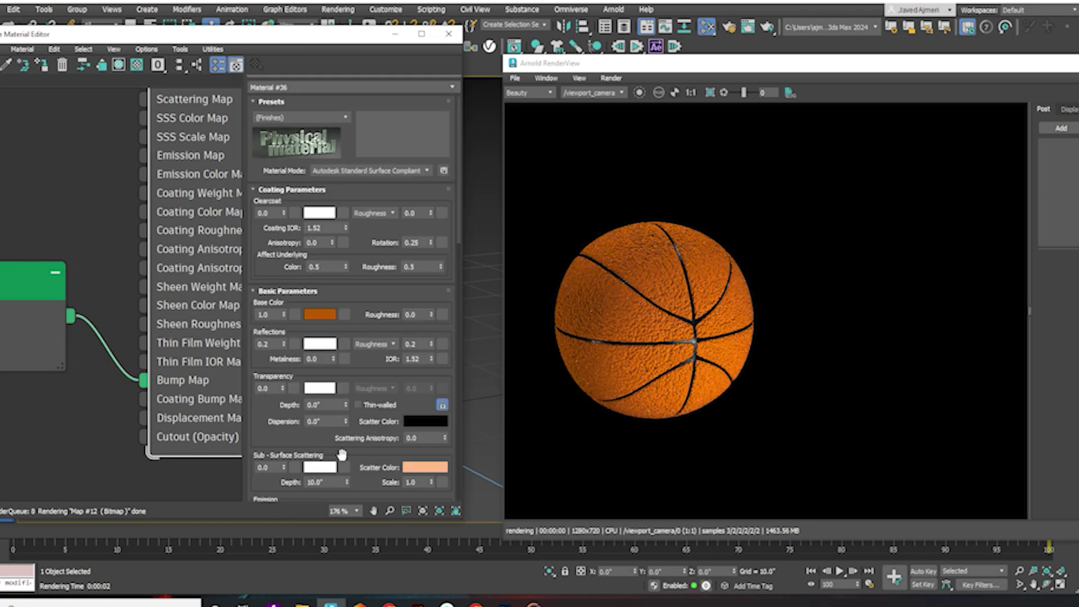
scroll(307, 447, down, 5)
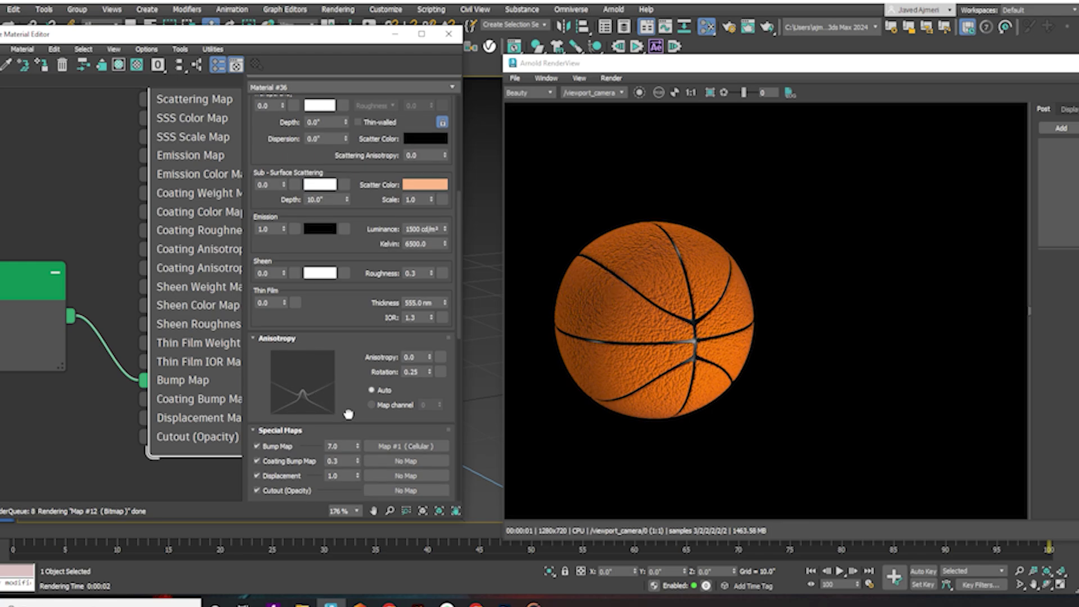
scroll(349, 374, down, 2)
double_click(337, 375)
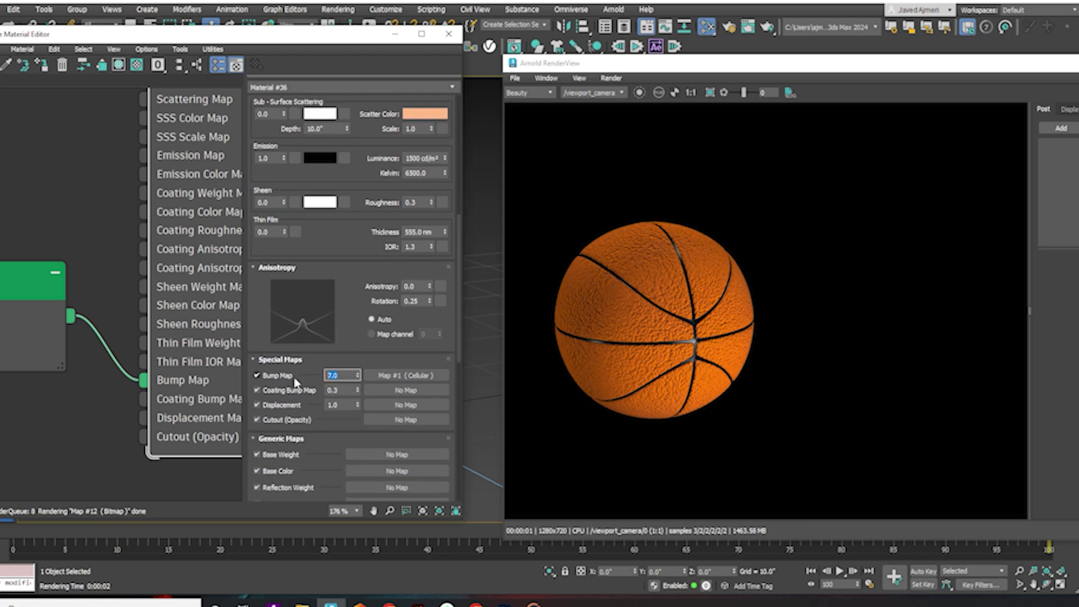
text(2)
key(Return)
text(1)
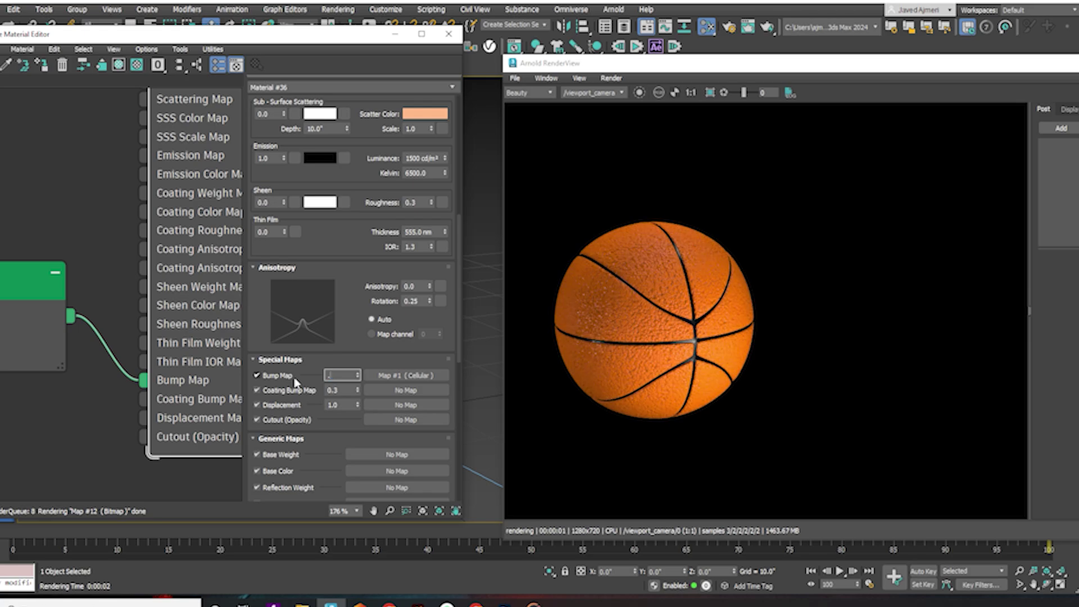
text(0.5)
key(Return)
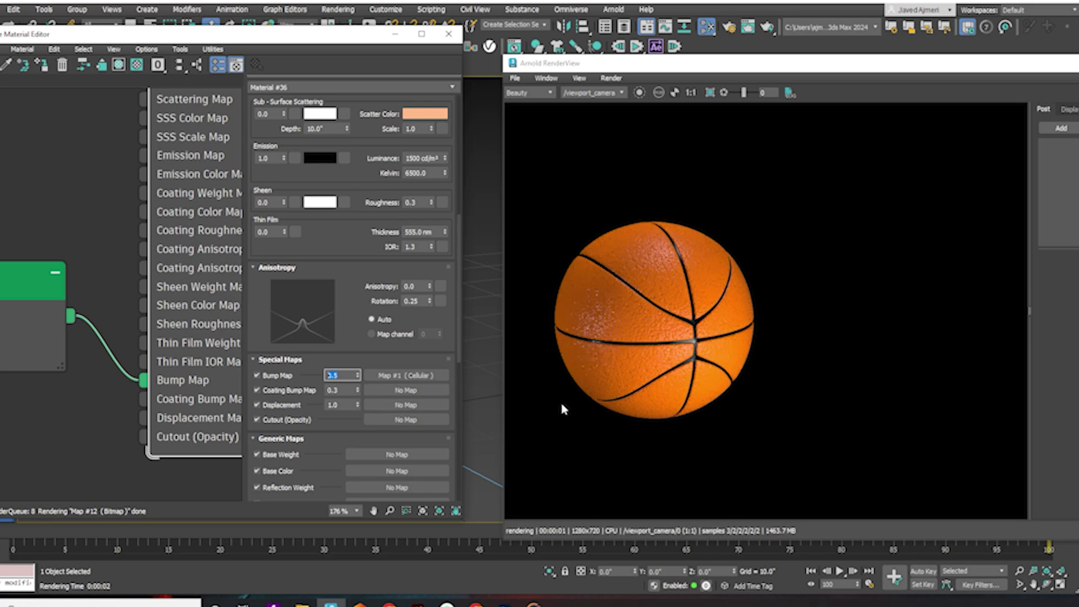
Check the ball's surface up close in the render, try a Bump Map amount of 0.1, and set it to 0.2.
scroll(562, 399, up, 3)
click(684, 397)
drag(683, 398, 682, 407)
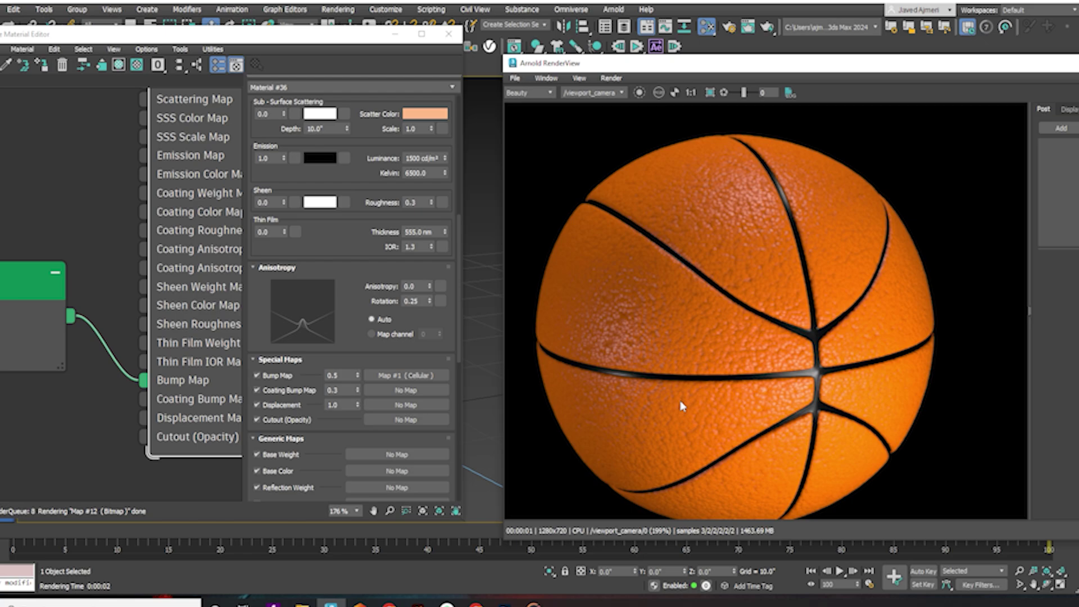
click(339, 376)
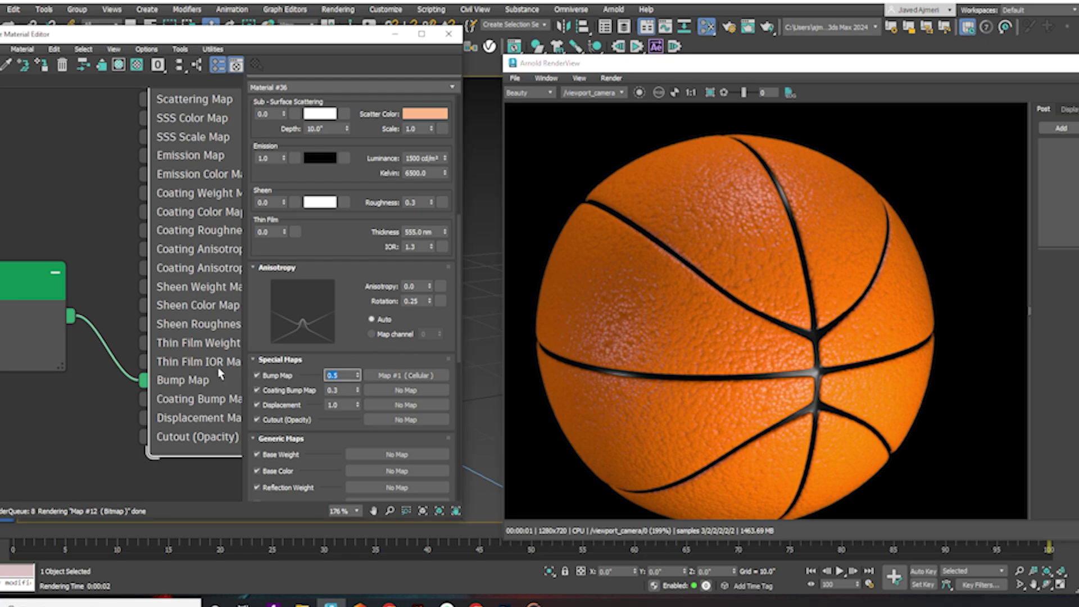
key(Return)
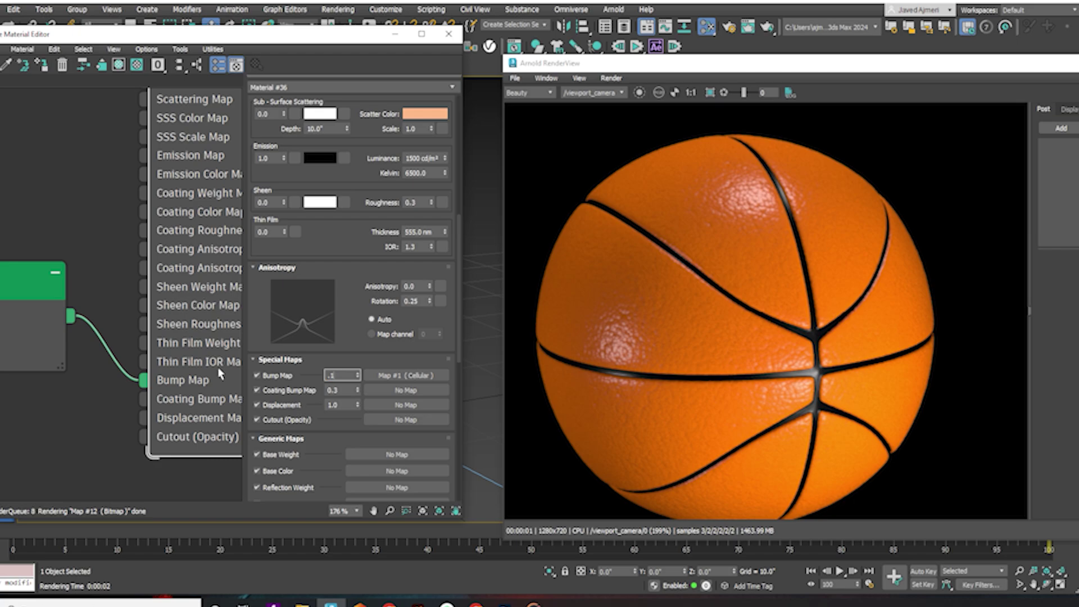
key(Return)
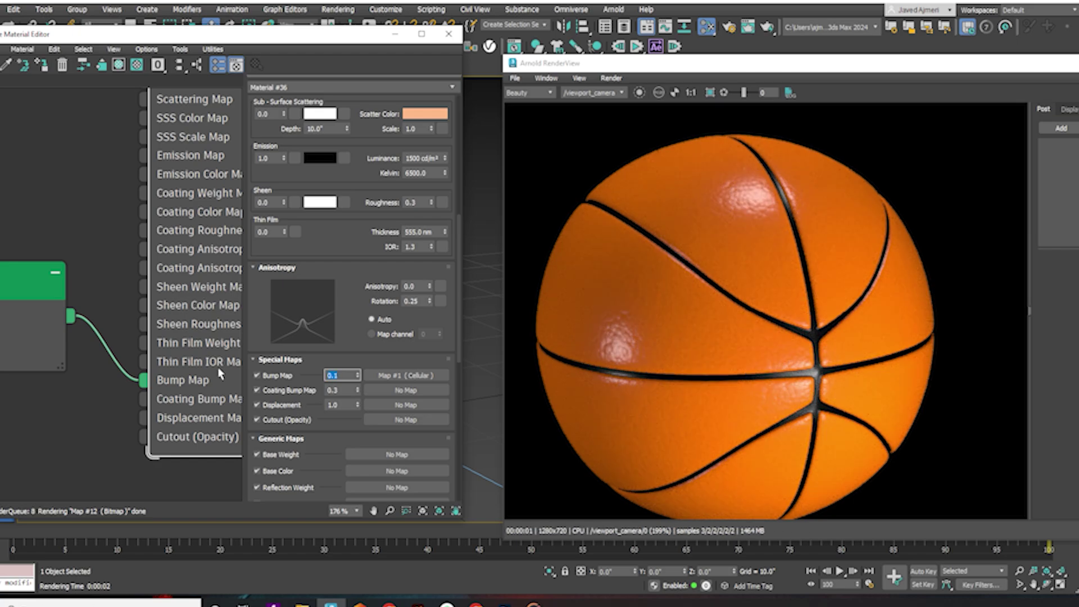
key(Return)
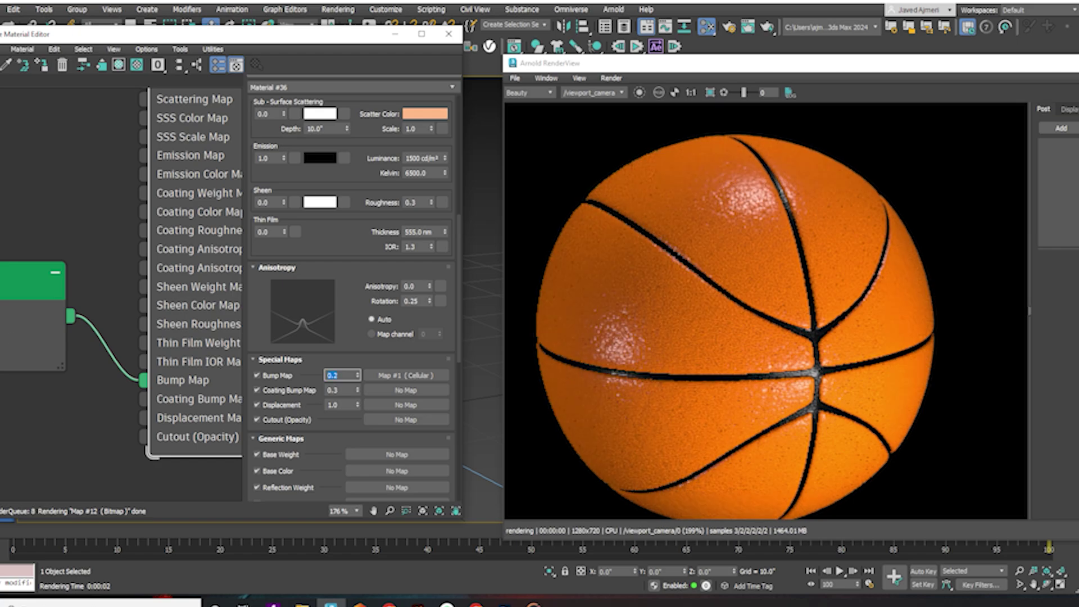
Set the cell size of the Cellular bump map to 0.15.
double_click(14, 331)
drag(339, 359, 279, 355)
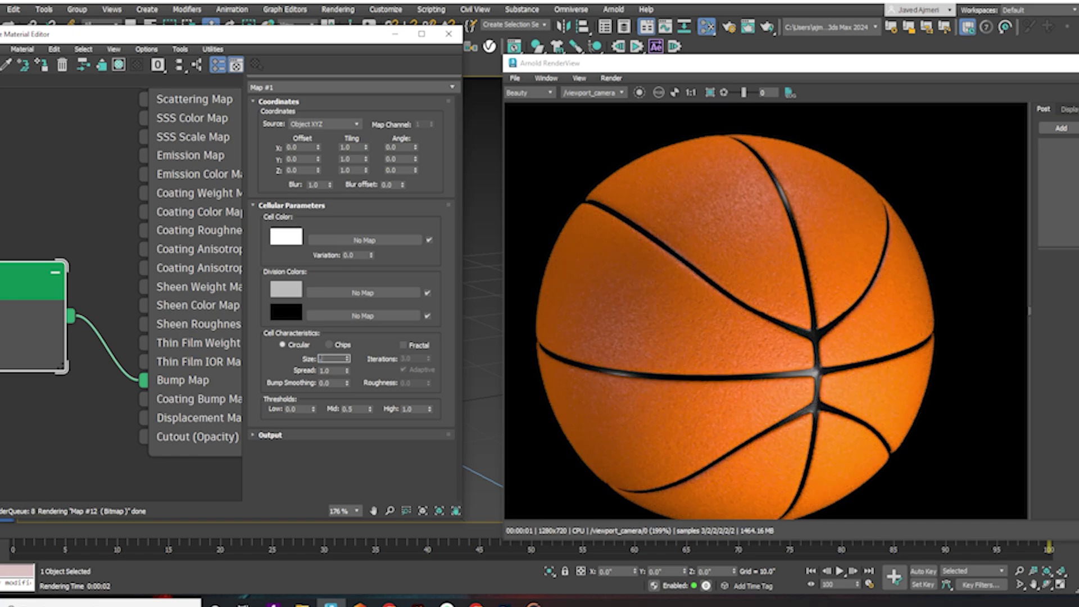
key(Return)
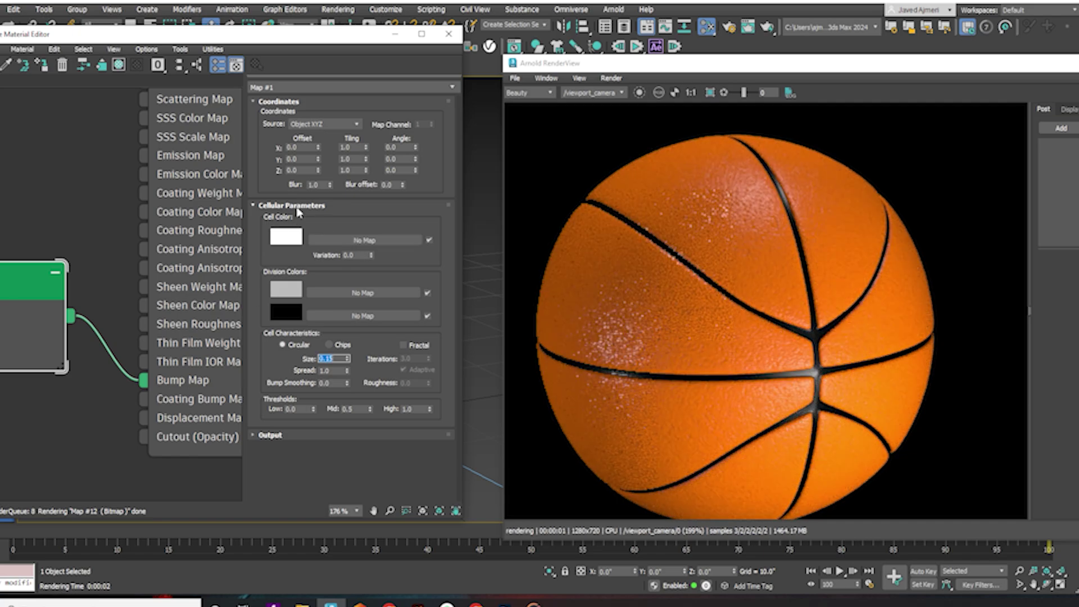